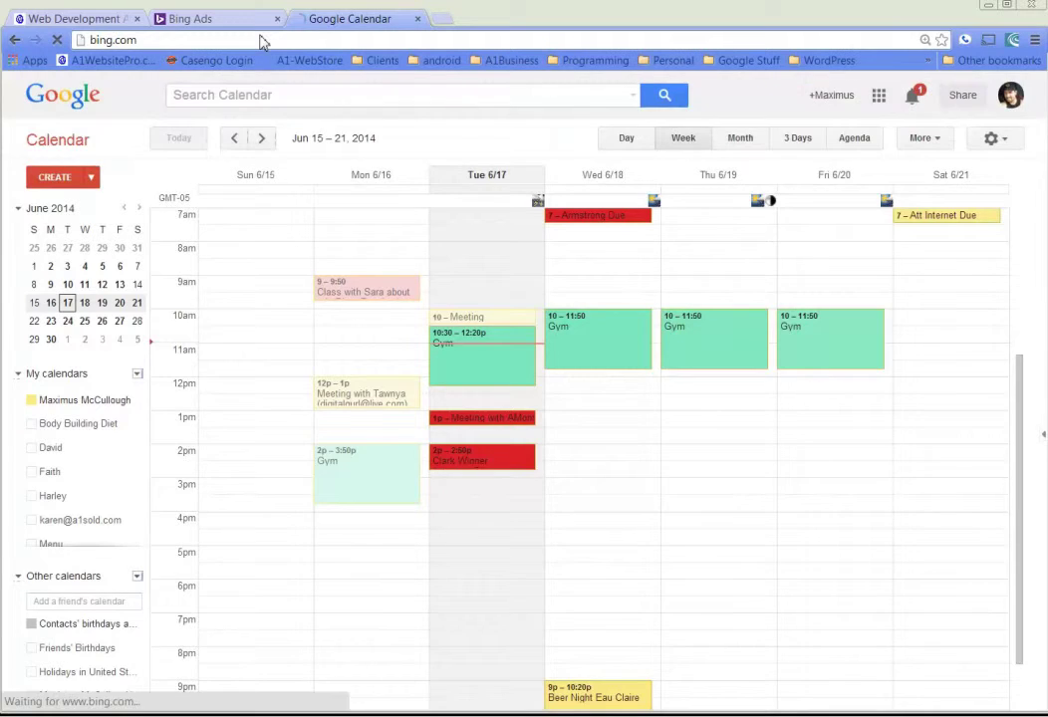
- Search Bing for "red shoes" and look over the ads on the results page
click(313, 240)
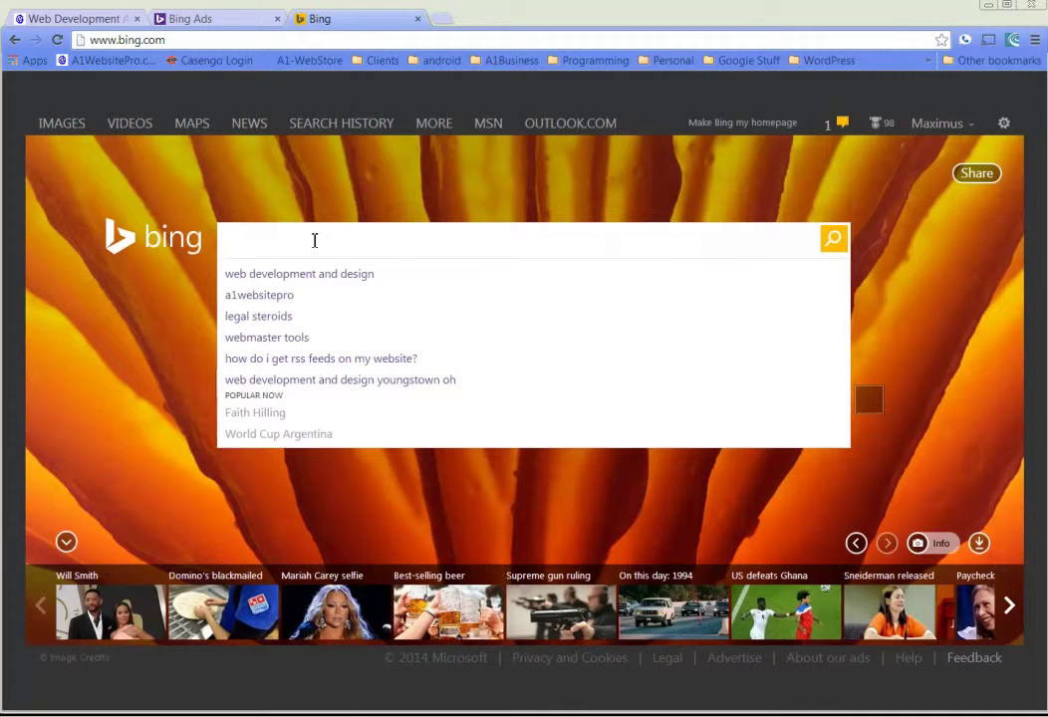
text(red shoes)
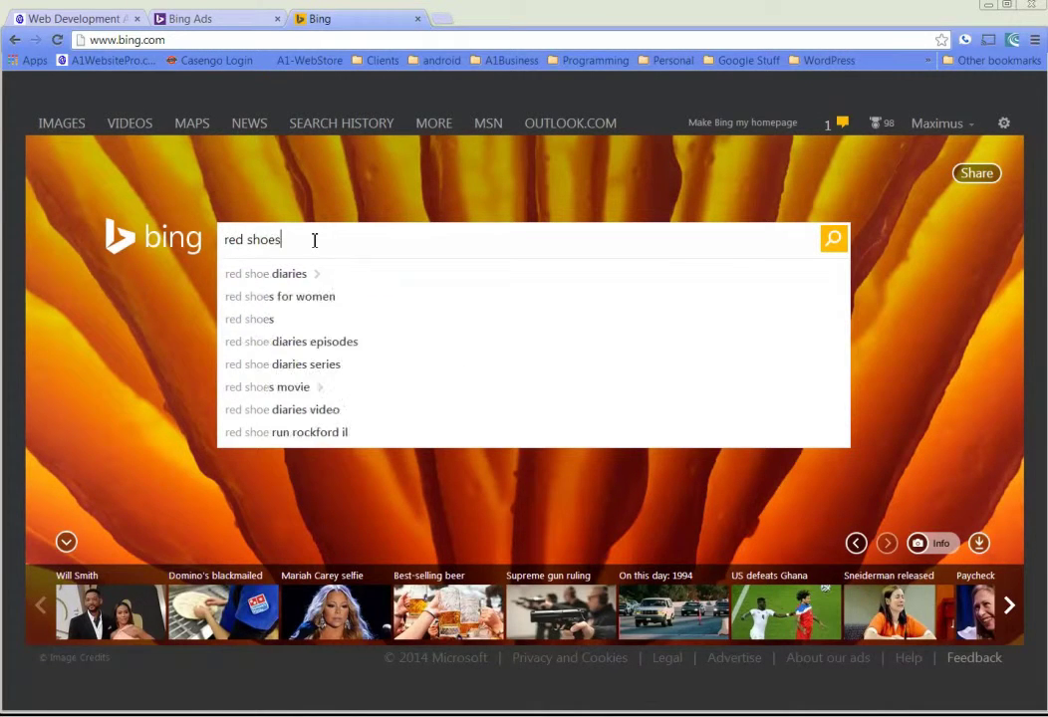
key(Return)
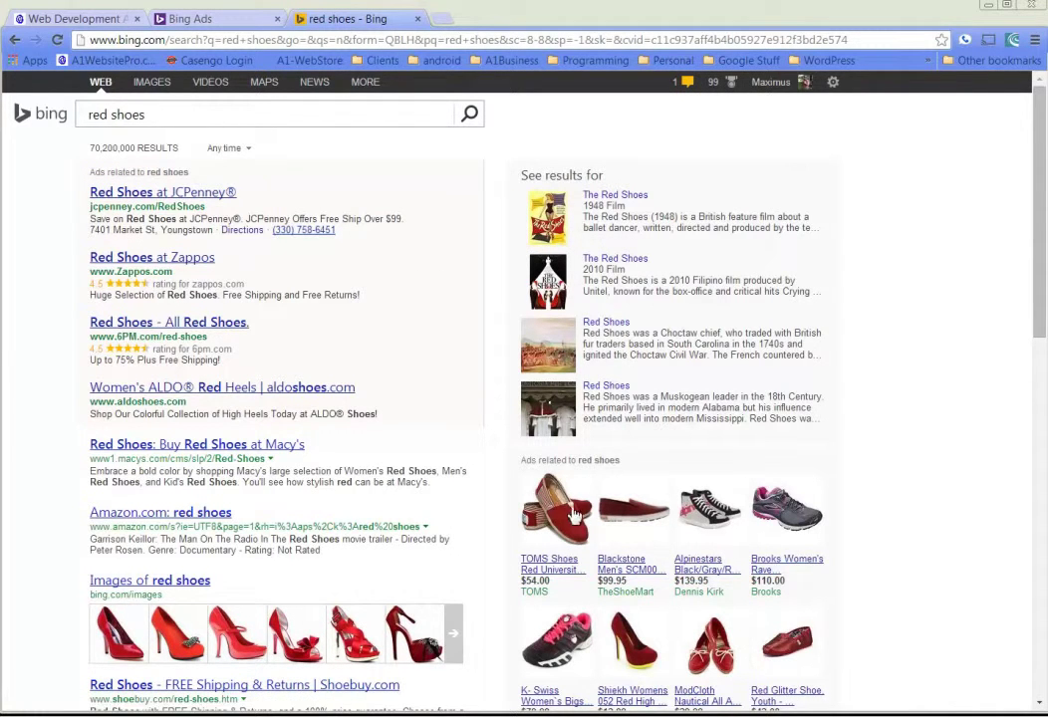
scroll(468, 379, down, 3)
scroll(289, 339, up, 5)
click(184, 19)
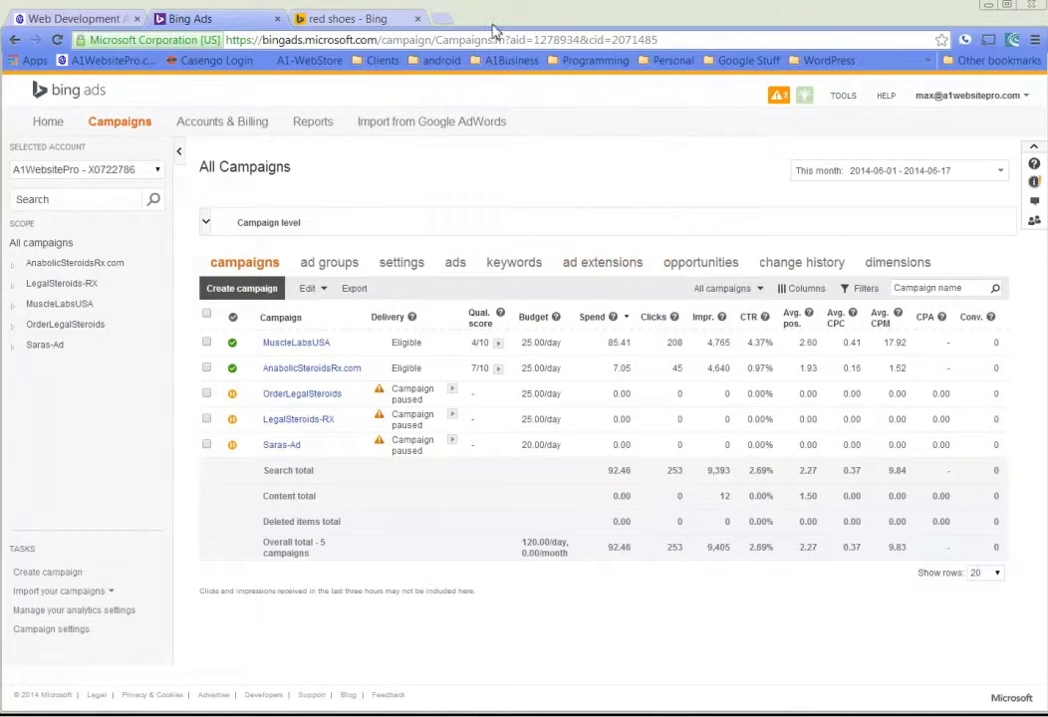
click(354, 19)
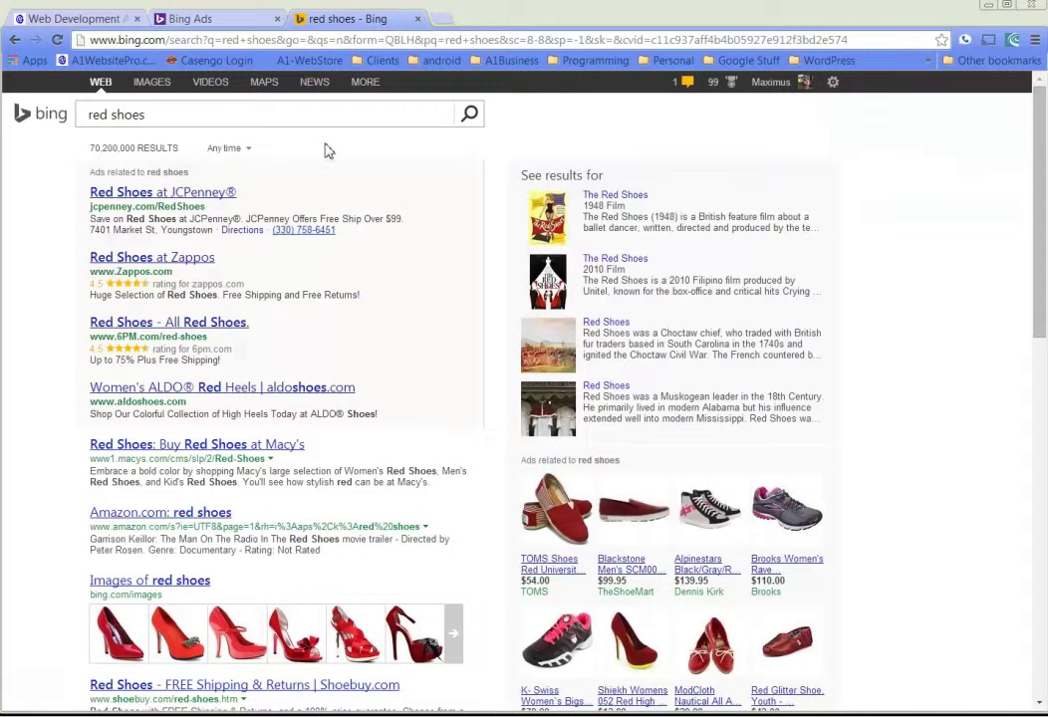
- Change the Bing search to "red boots" and look over the related ads
drag(166, 115, 65, 121)
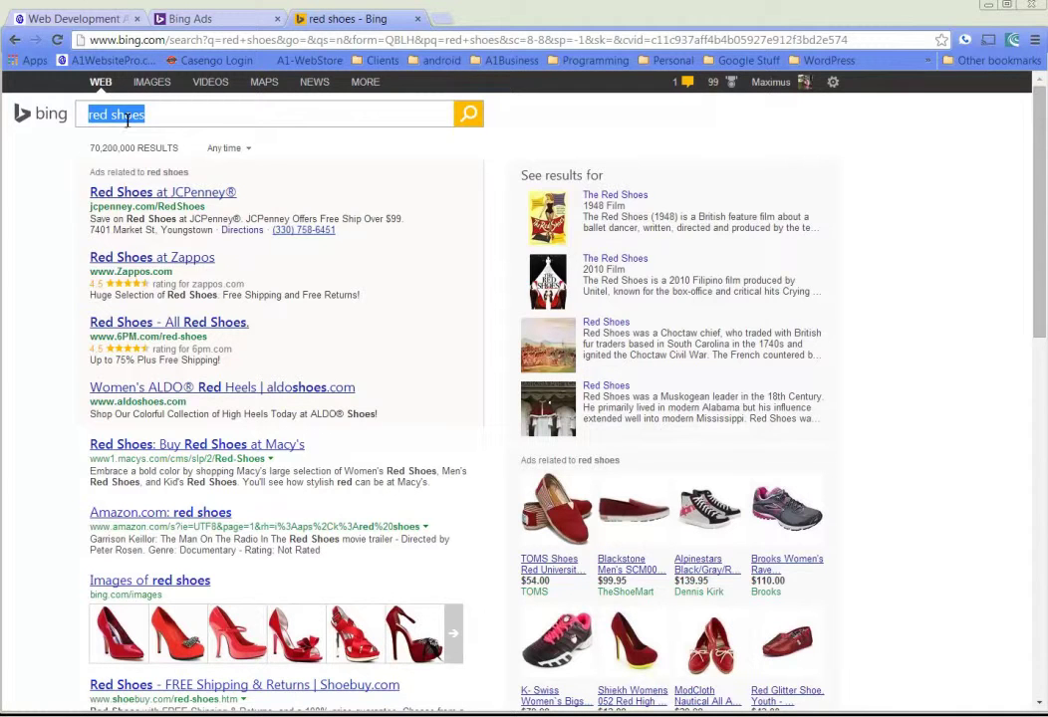
double_click(127, 116)
text(boots)
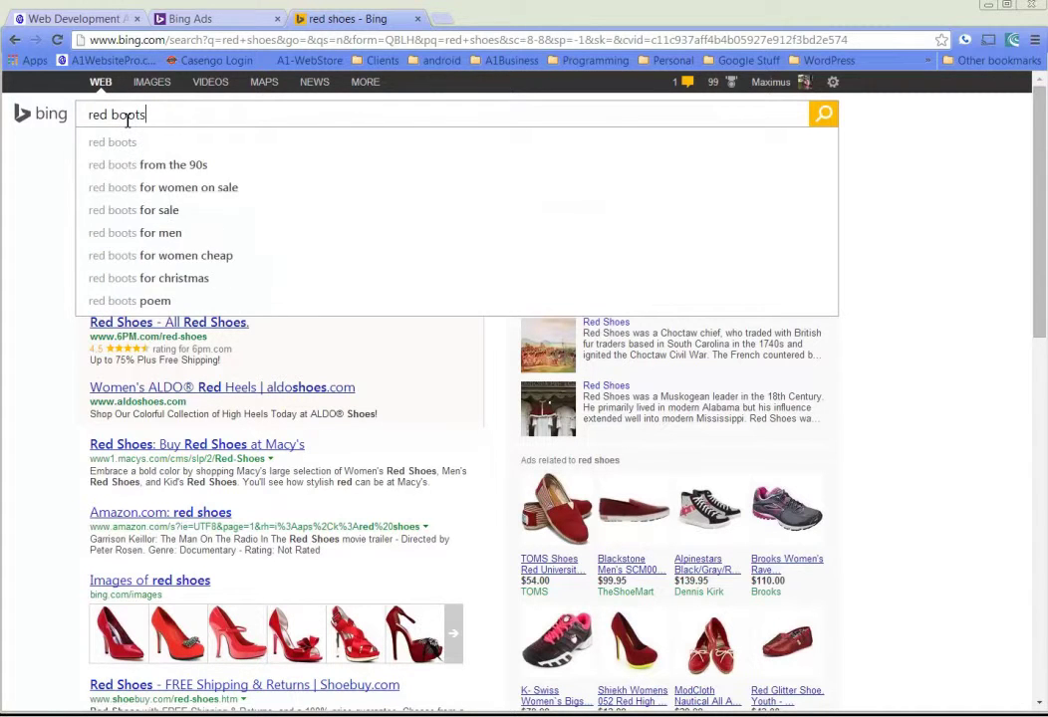
key(Return)
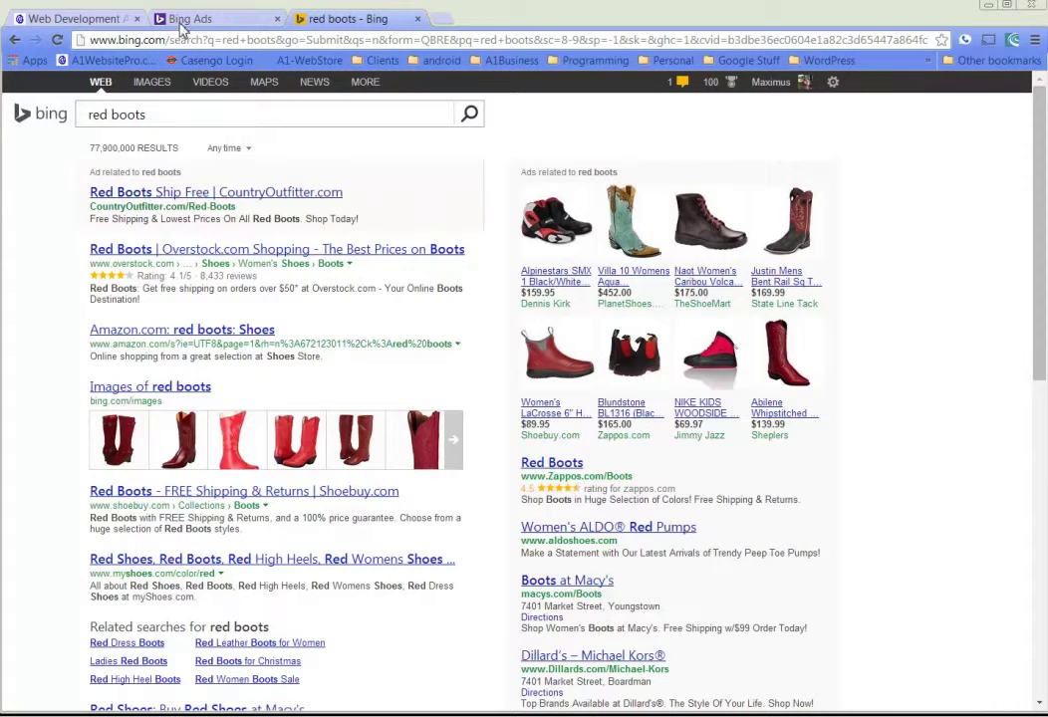
click(147, 112)
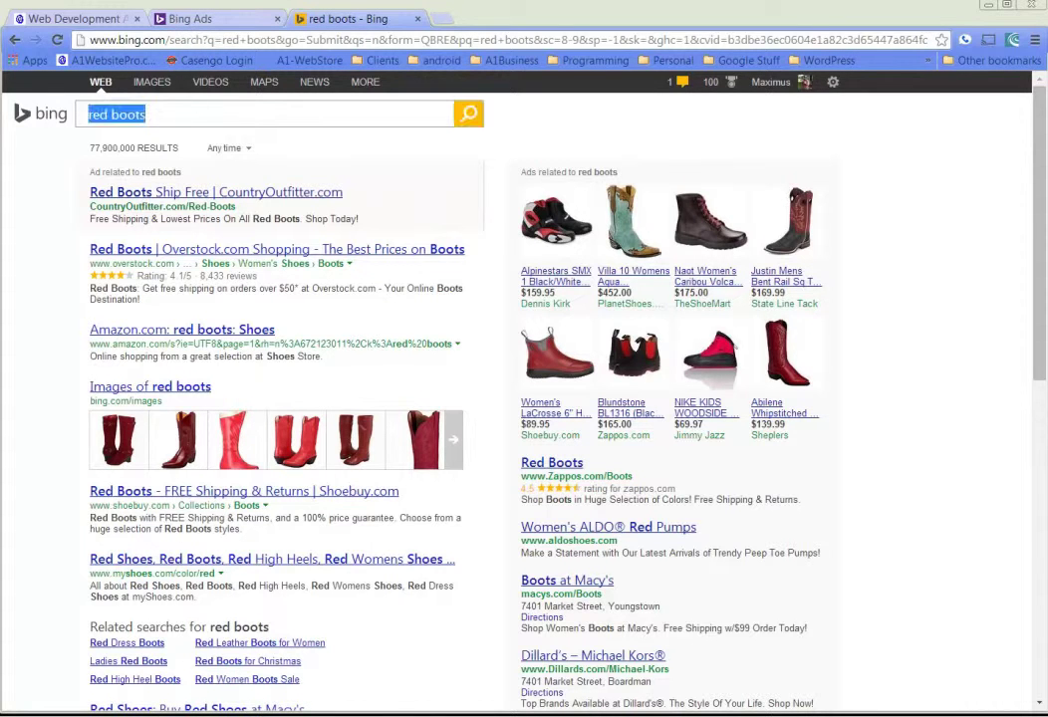
- Switch to Bing Ads and create a new campaign named A1WEBSITEPRO
click(197, 17)
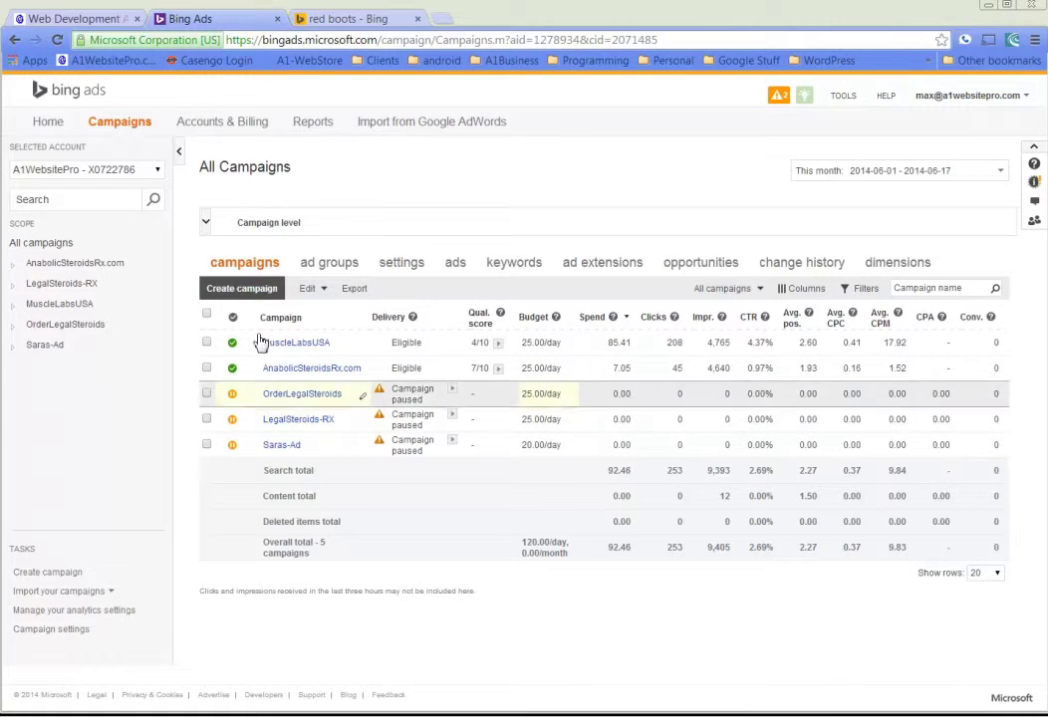
click(228, 290)
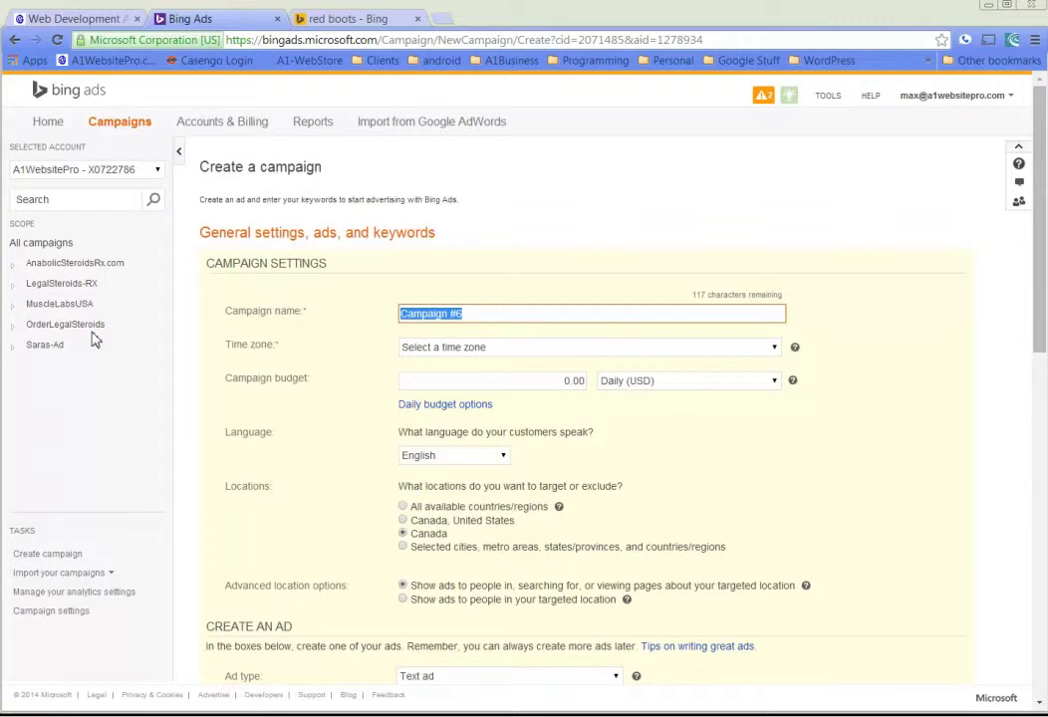
text(A1WEBSITEPR)
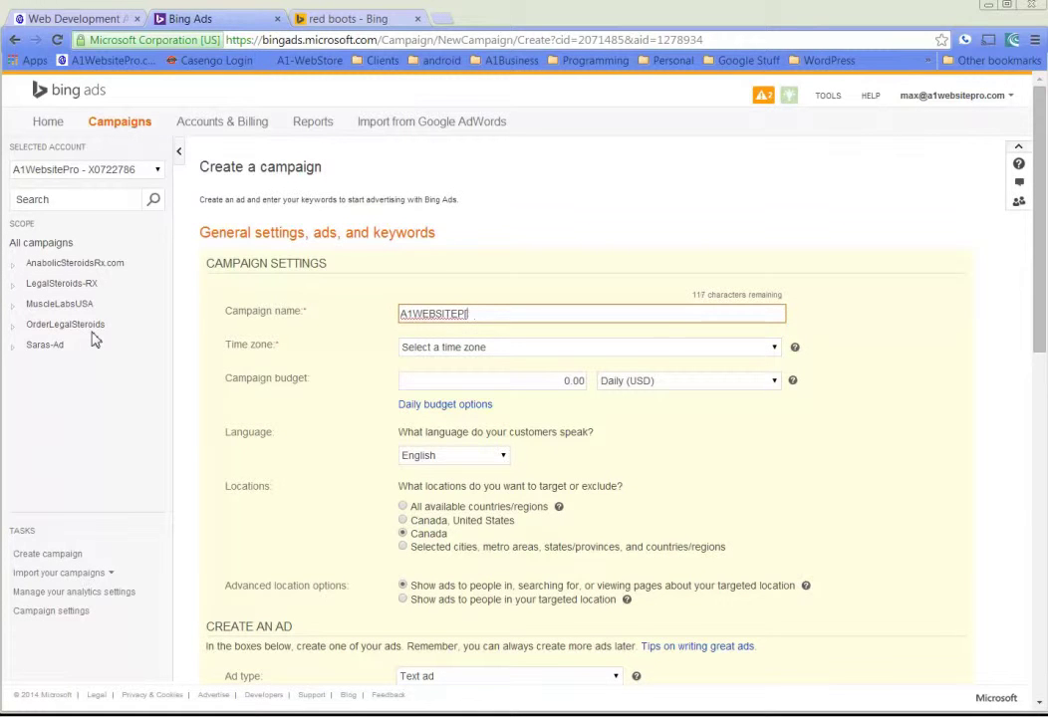
text(O)
- Set the campaign's time zone to (GMT-05:00) Eastern Time (U.S. & Canada)
click(575, 351)
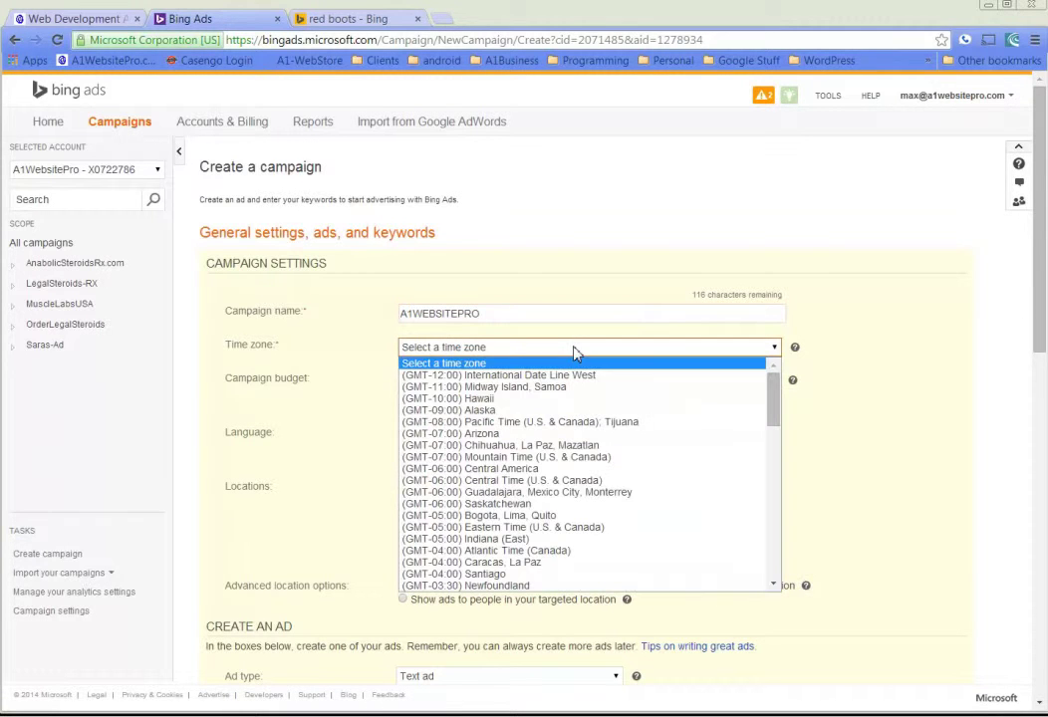
scroll(536, 448, down, 3)
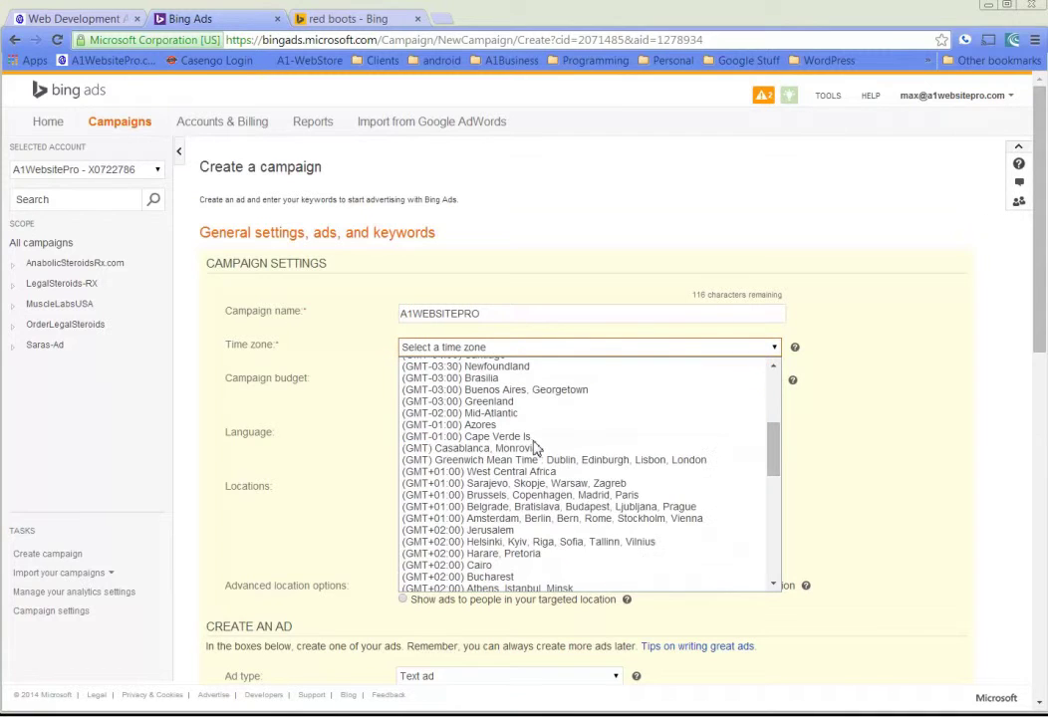
scroll(534, 446, up, 3)
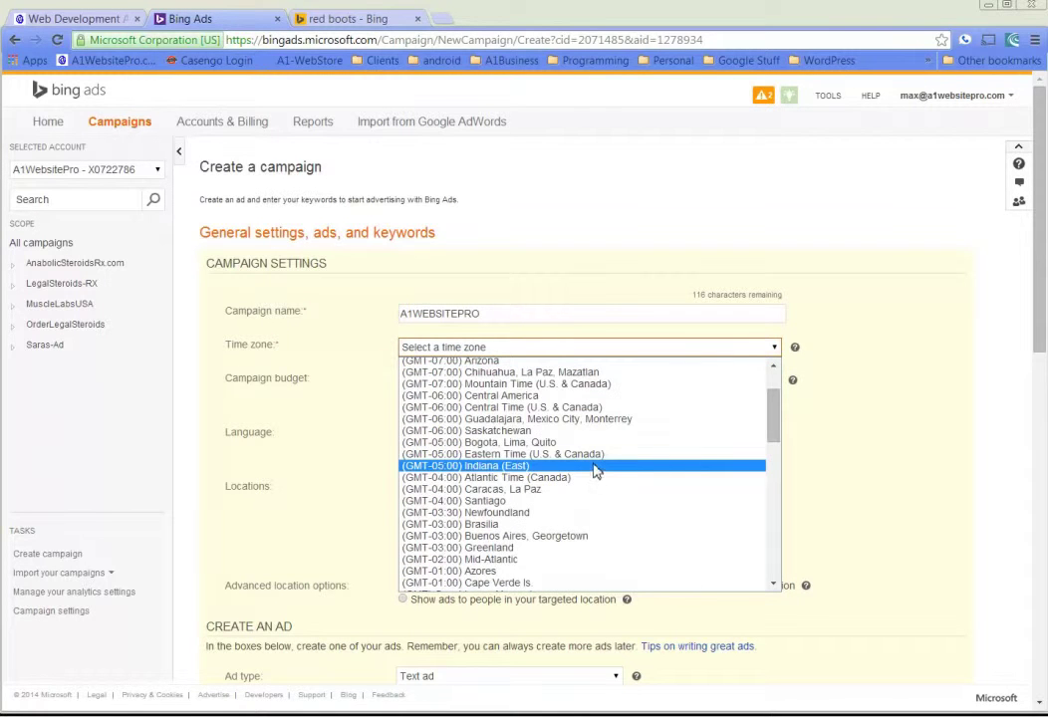
click(601, 456)
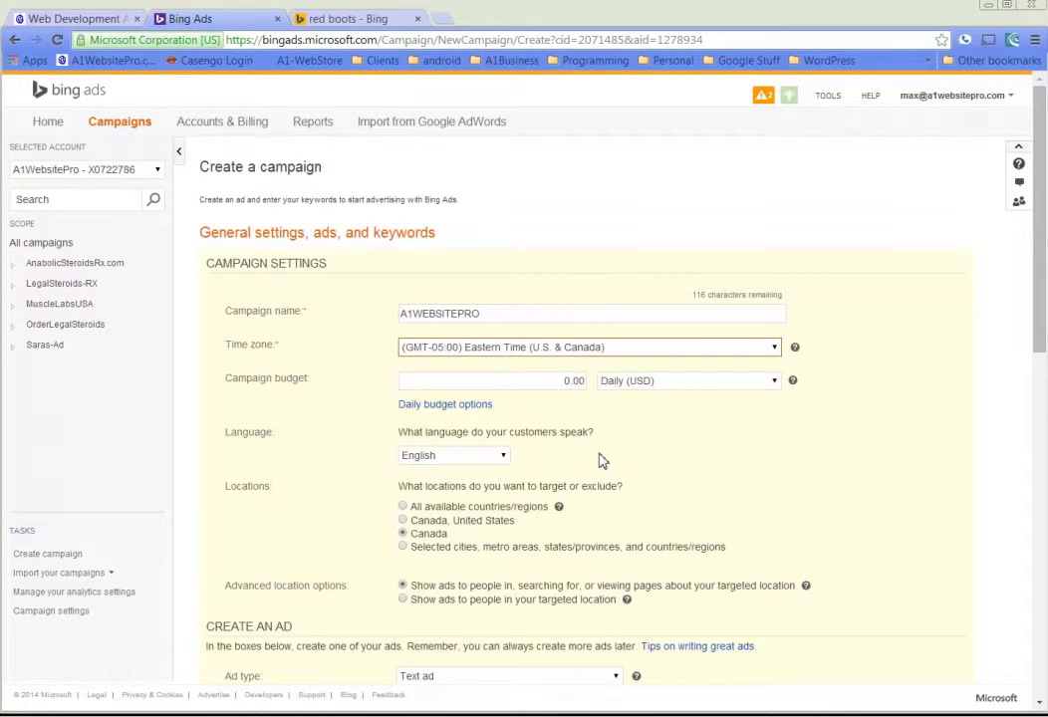
- Set the campaign budget to 25 with the Daily (USD) option
click(505, 383)
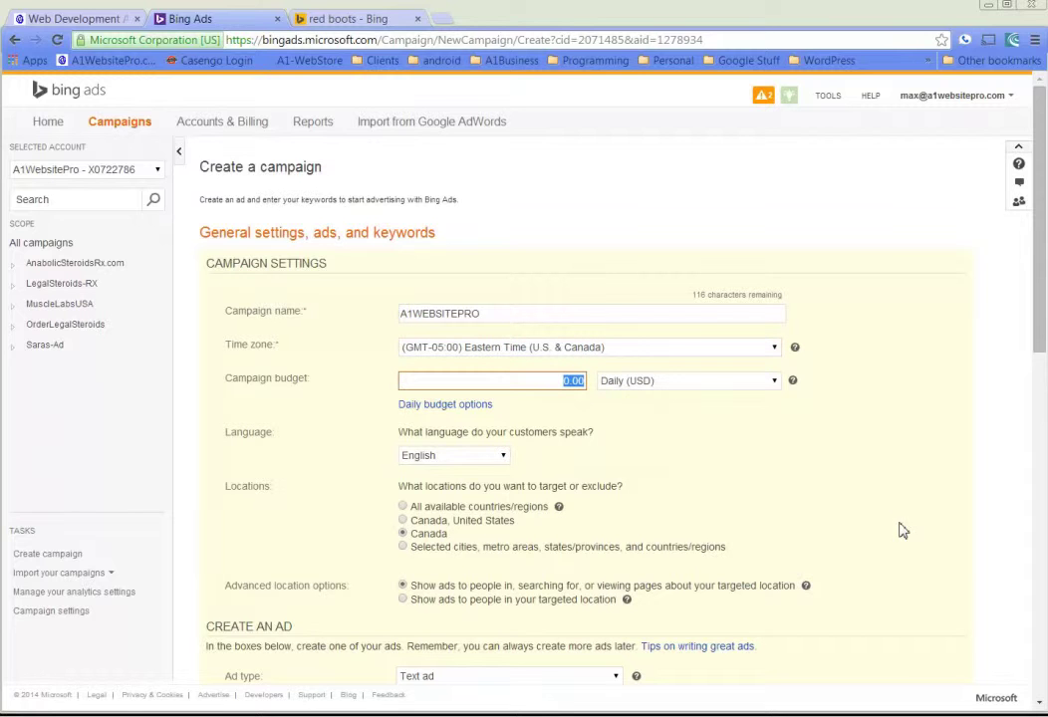
text(25)
click(767, 391)
click(767, 395)
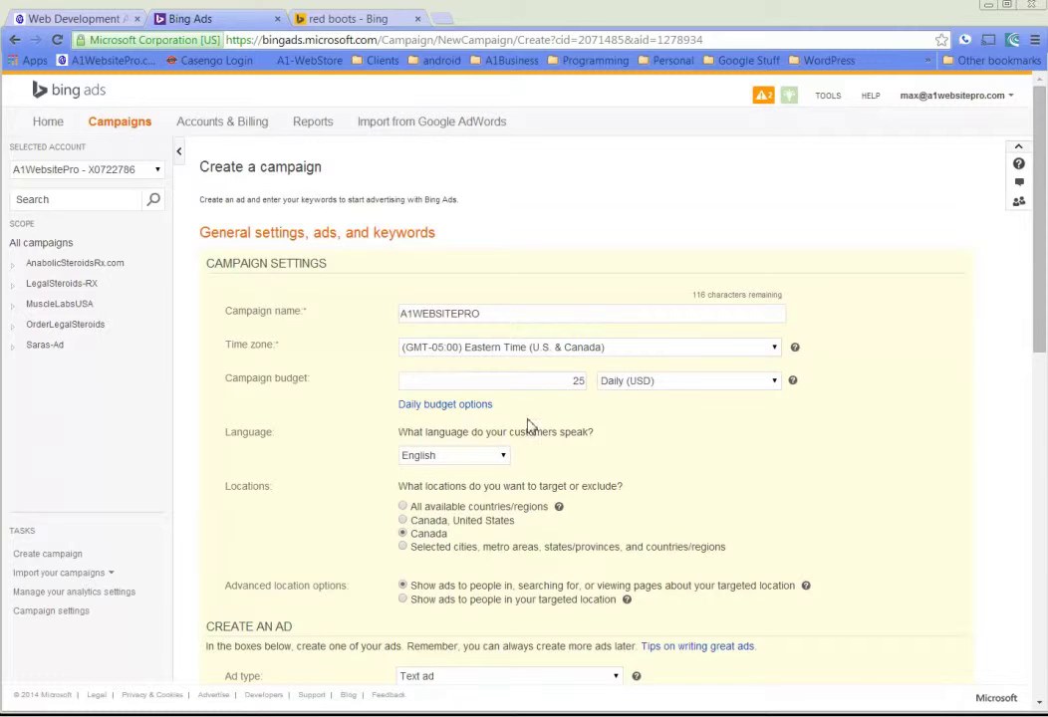
click(711, 387)
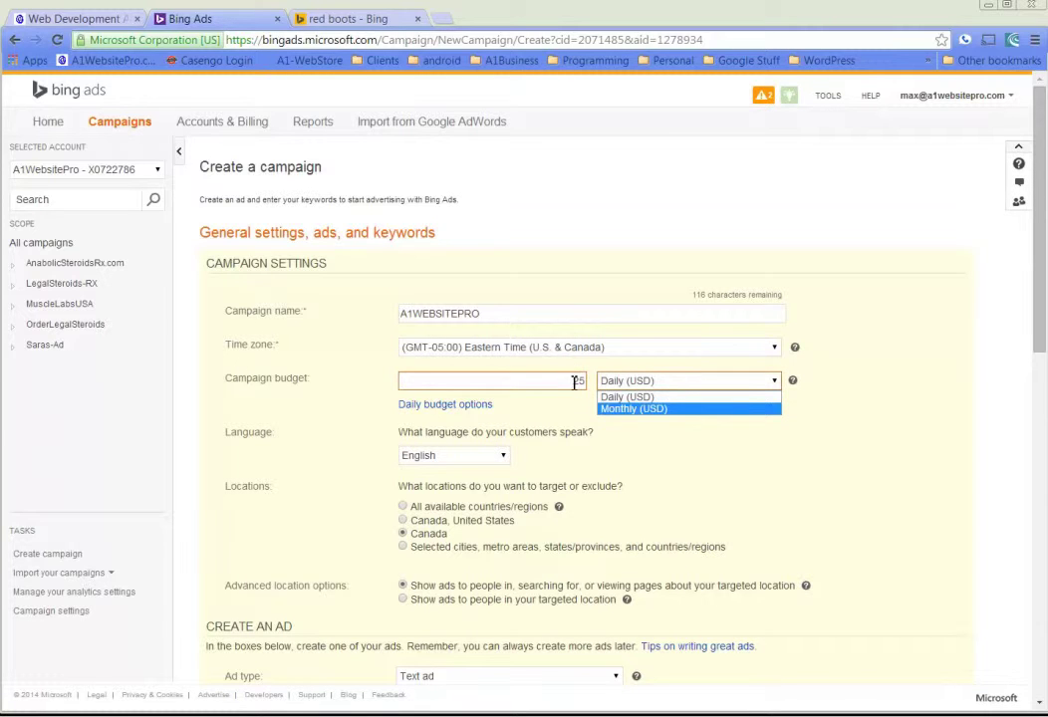
click(637, 397)
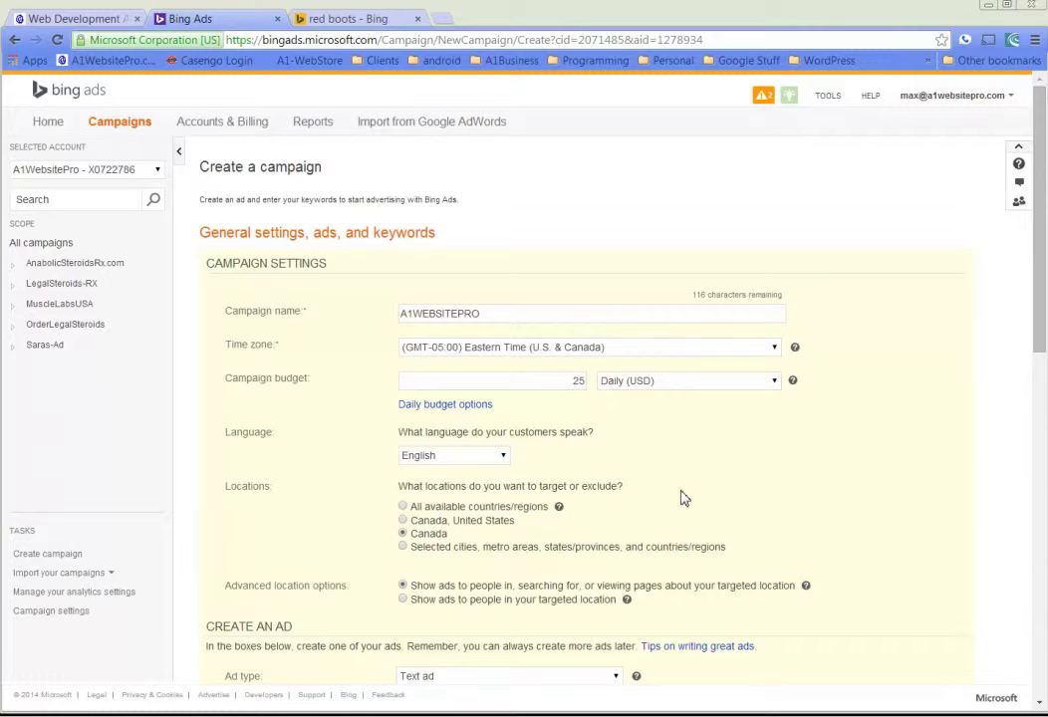
- Keep English as the customers' language and target all available countries/regions
click(503, 458)
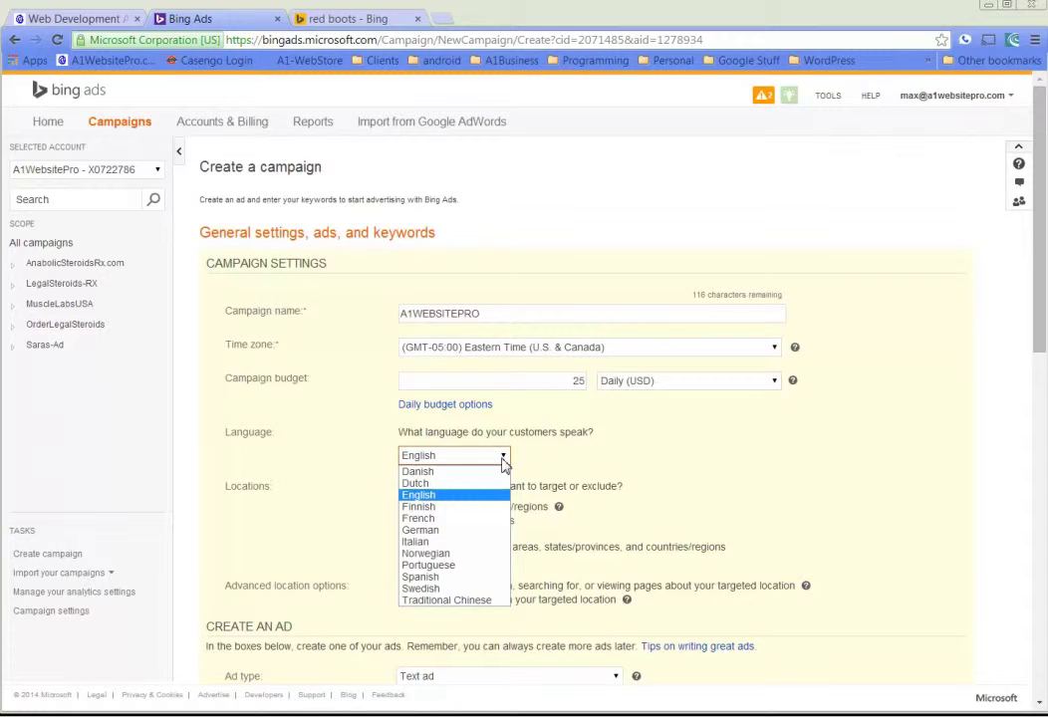
click(502, 462)
scroll(625, 451, down, 2)
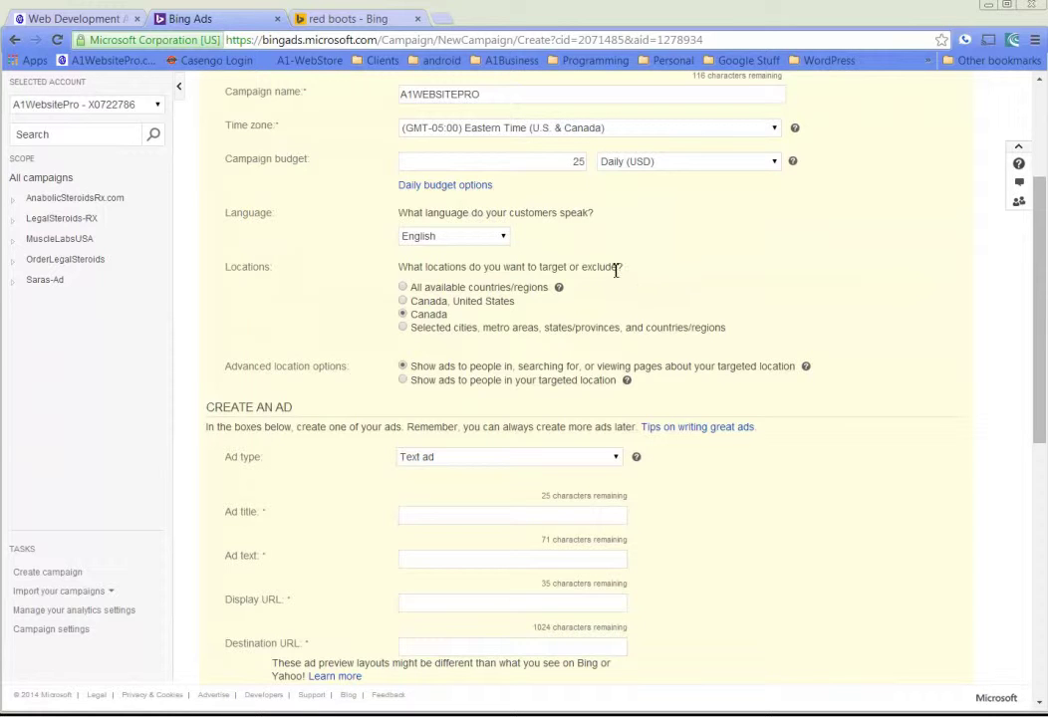
click(402, 288)
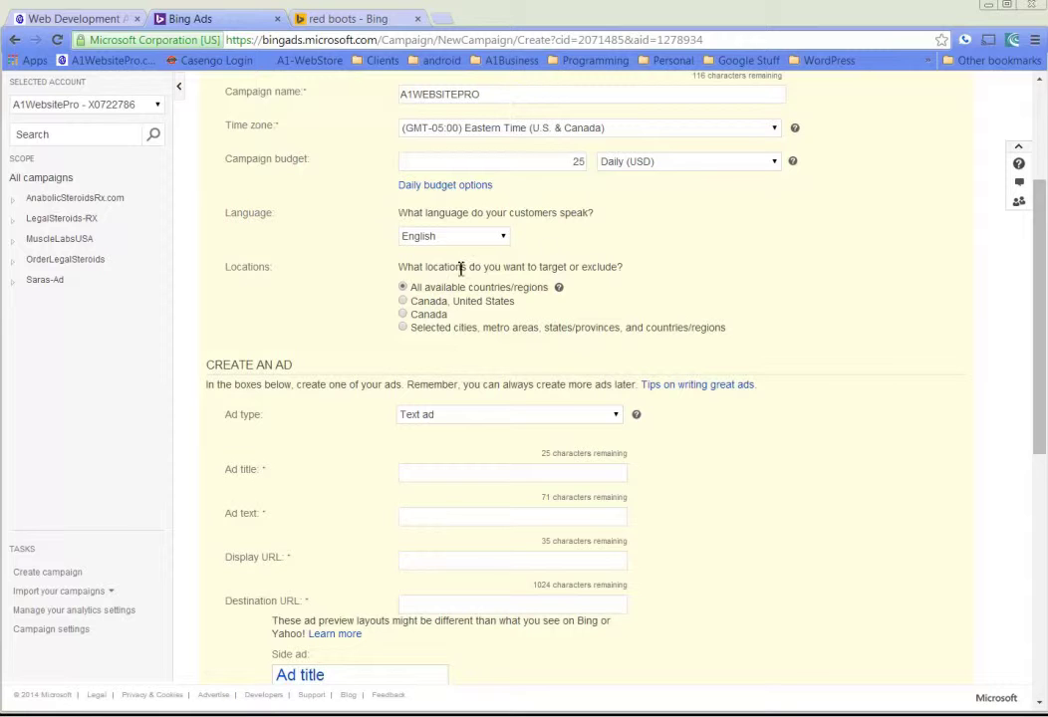
right_click(618, 293)
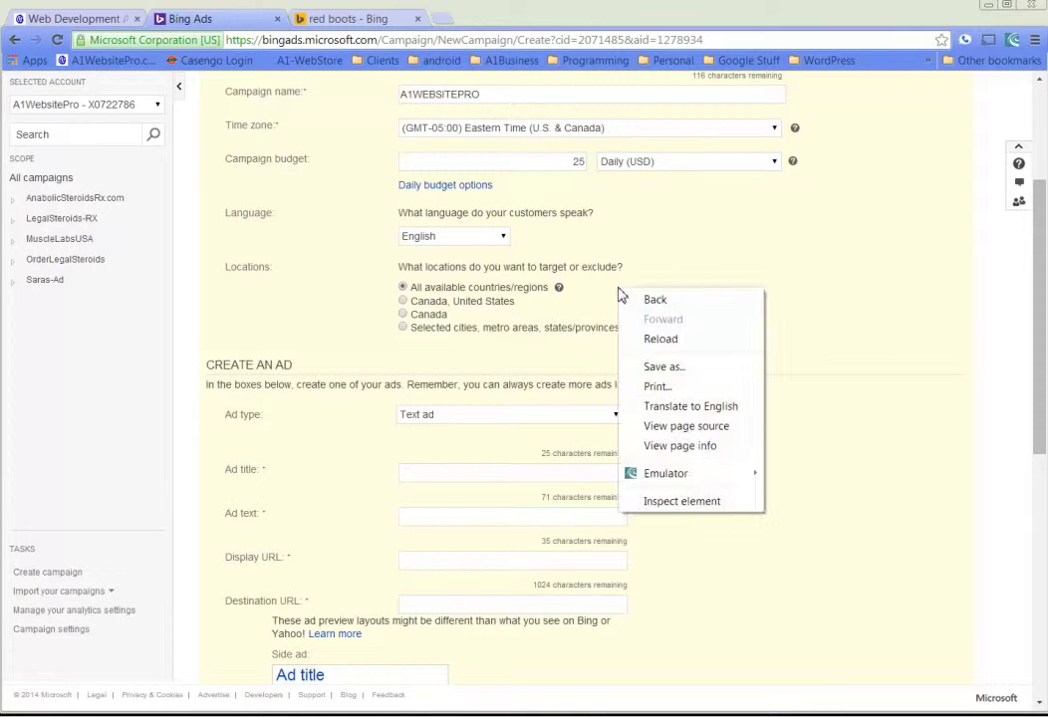
click(619, 269)
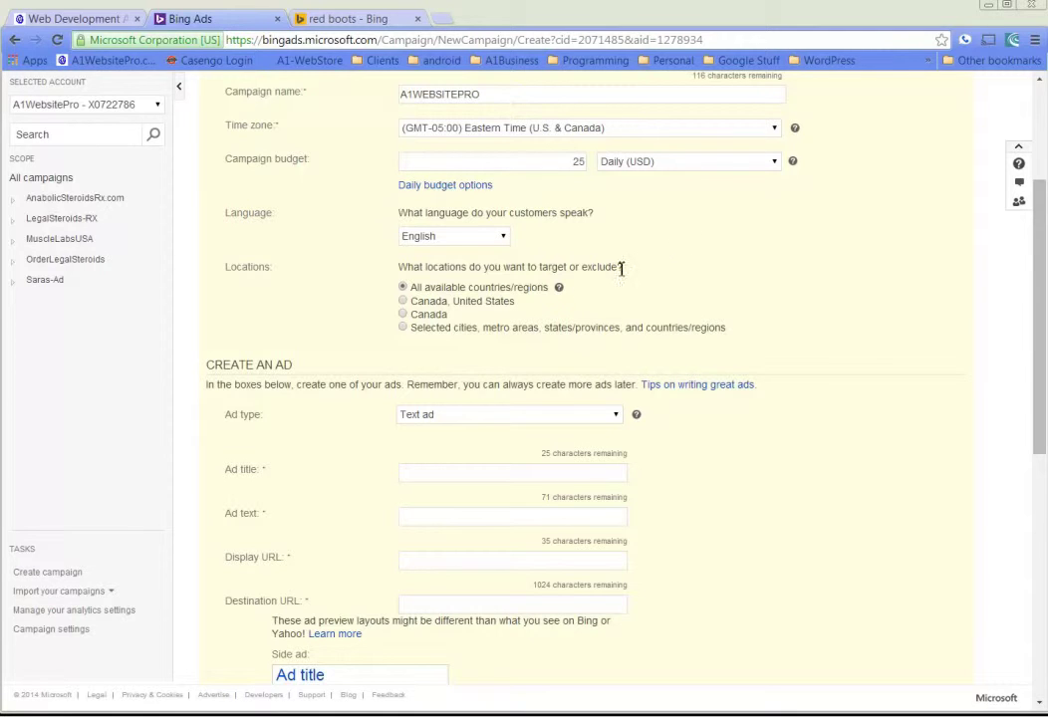
- Try searching for NEW YORK as a selected target location, and restore targeting of all available countries/regions
click(402, 328)
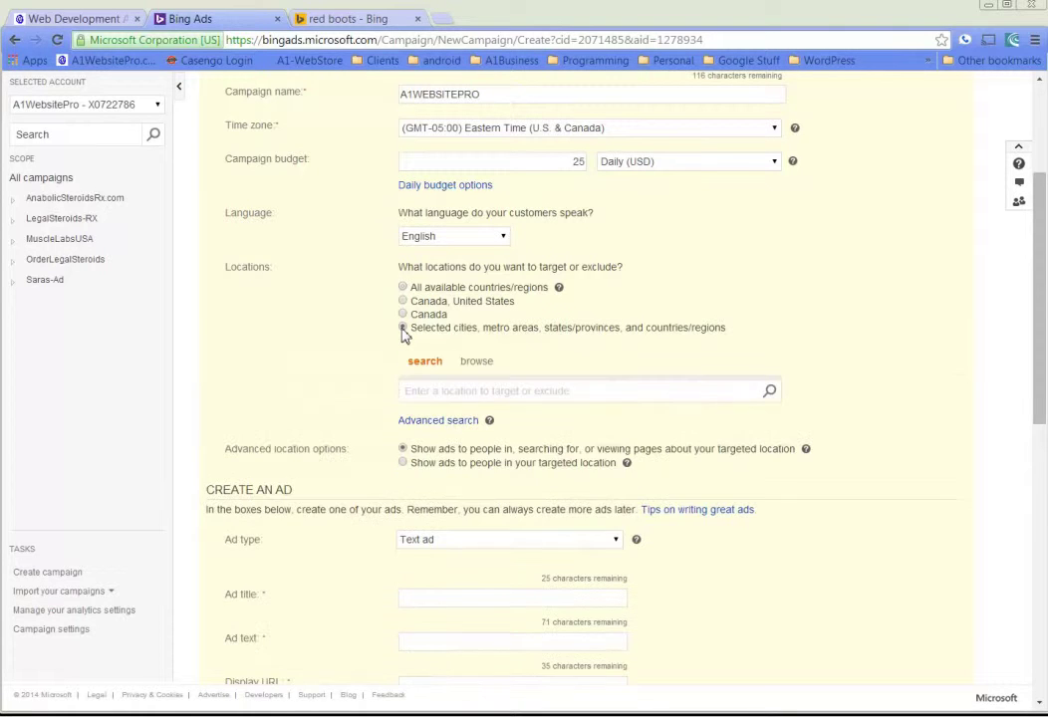
click(445, 392)
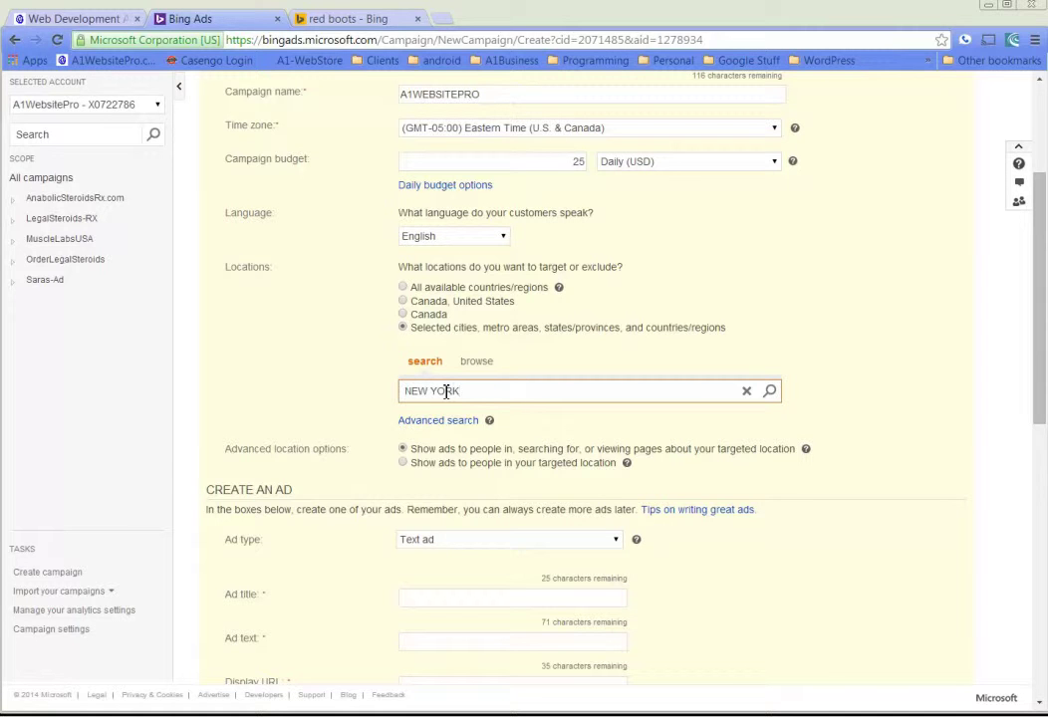
click(773, 390)
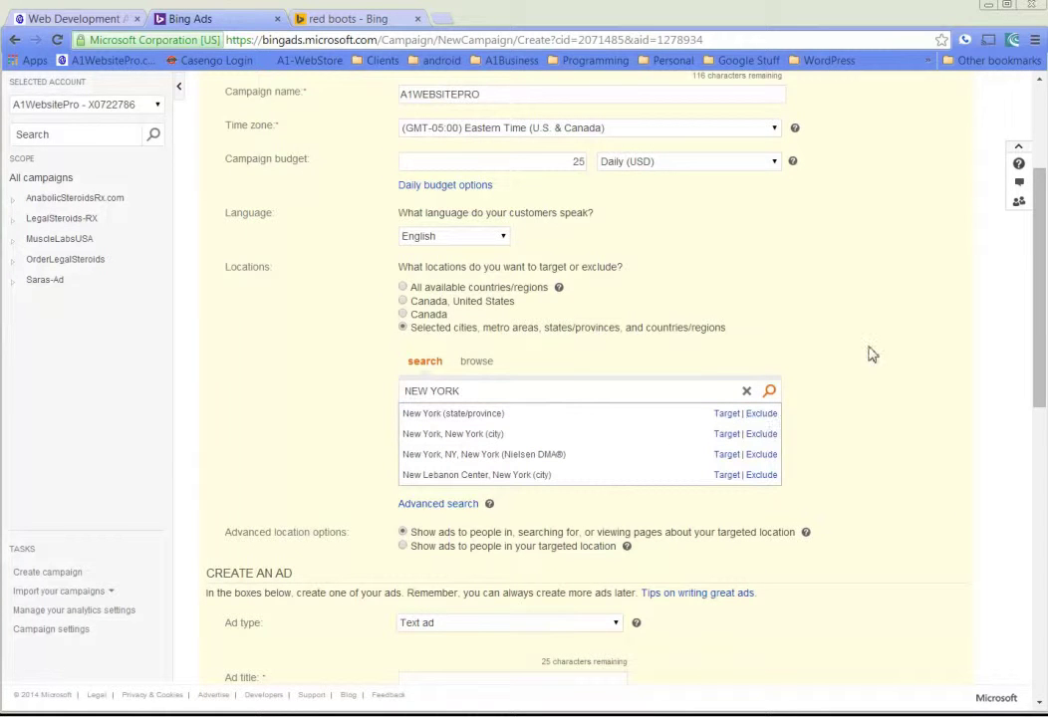
click(746, 391)
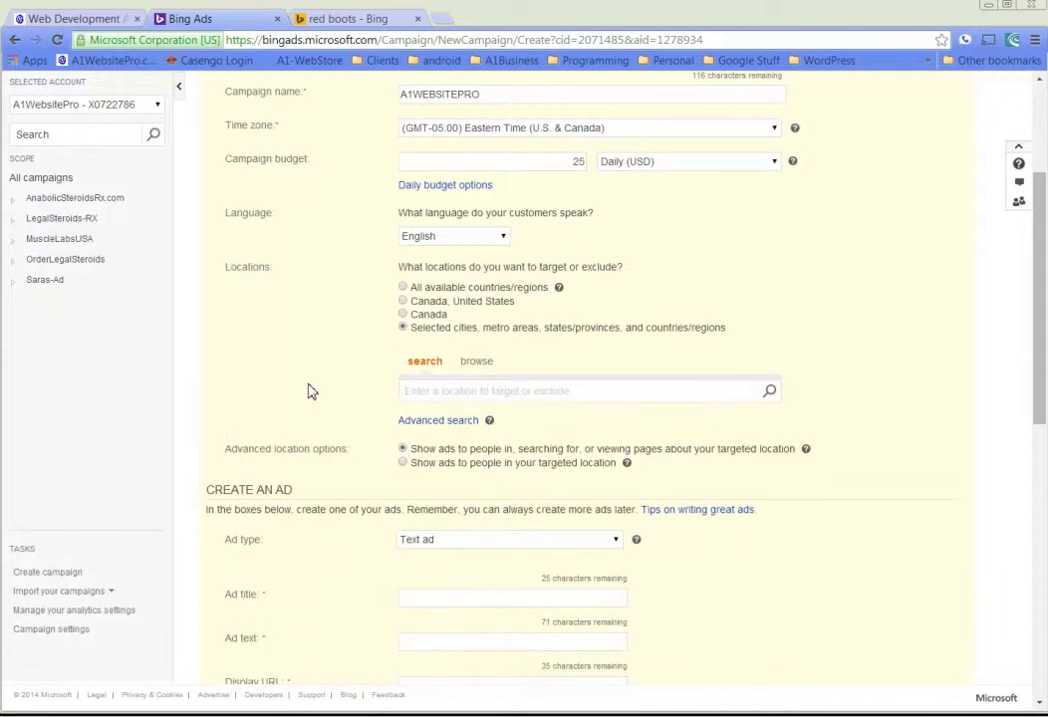
click(401, 288)
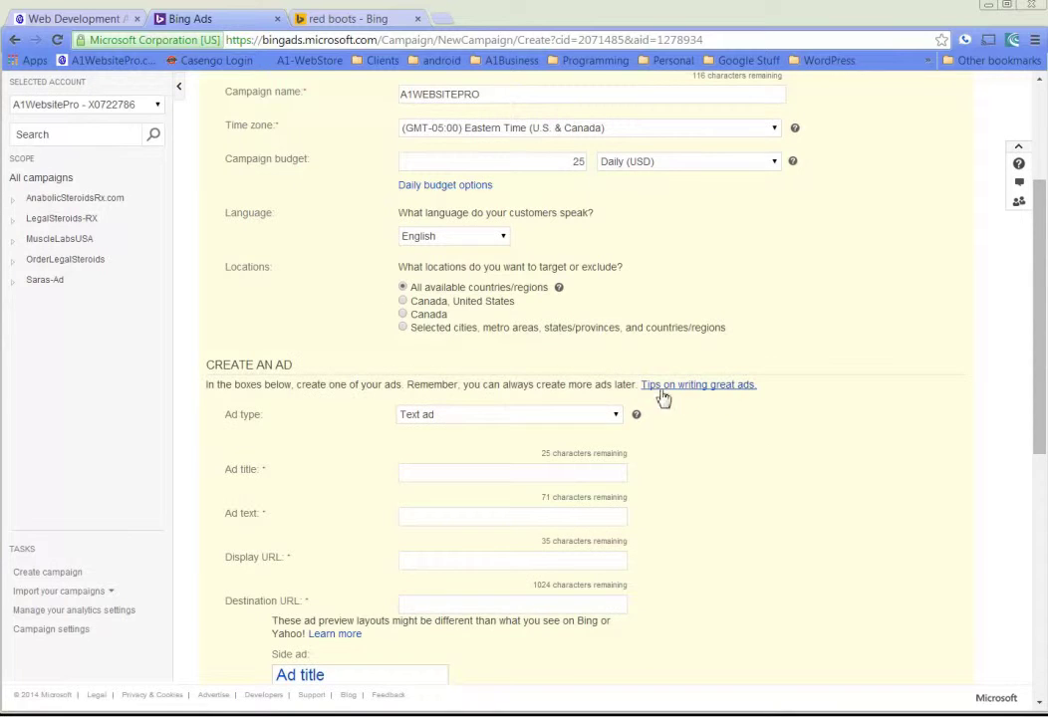
- Go to the text ad's details and make the empty ad title ready for entry
scroll(868, 448, down, 2)
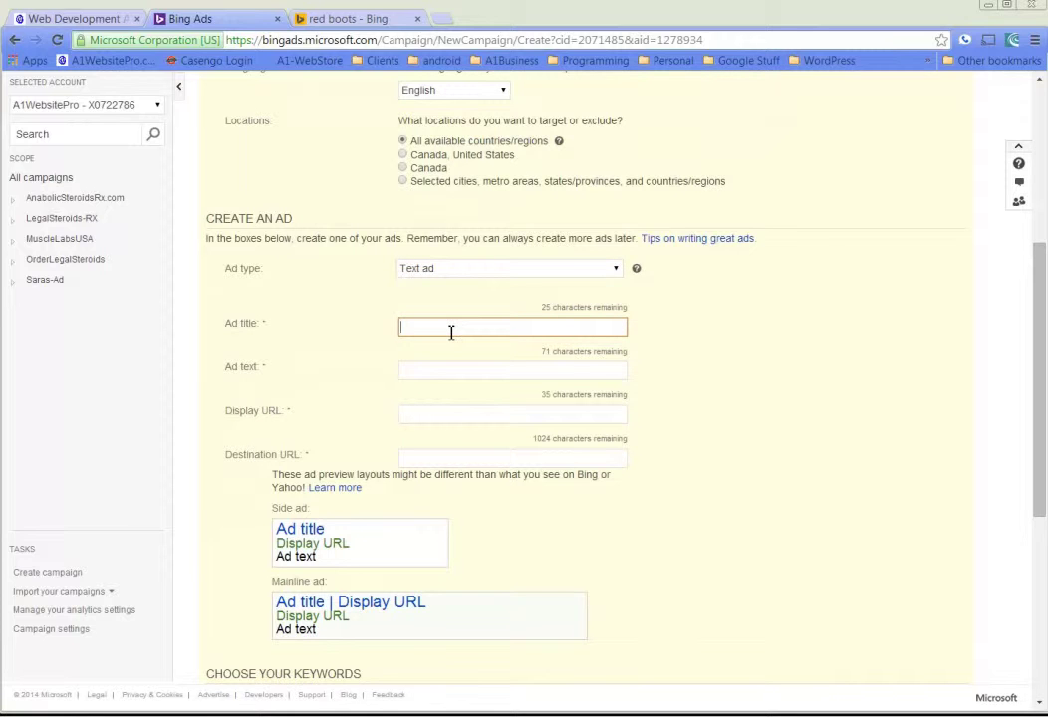
drag(543, 307, 658, 313)
click(510, 331)
text(HE wE)
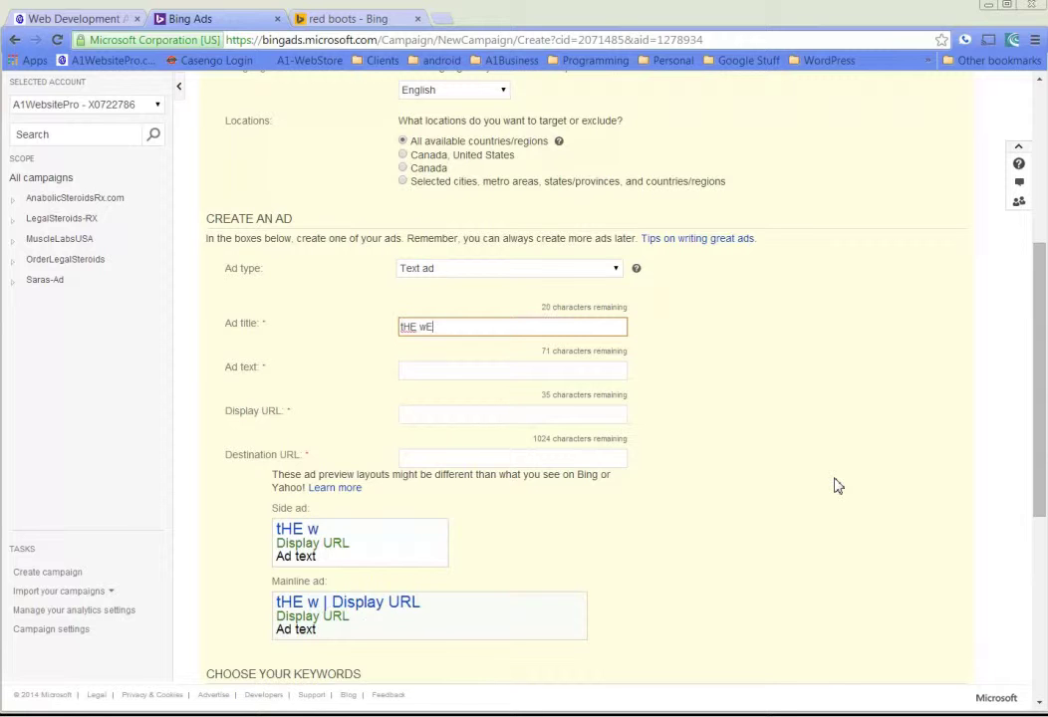
text(B s)
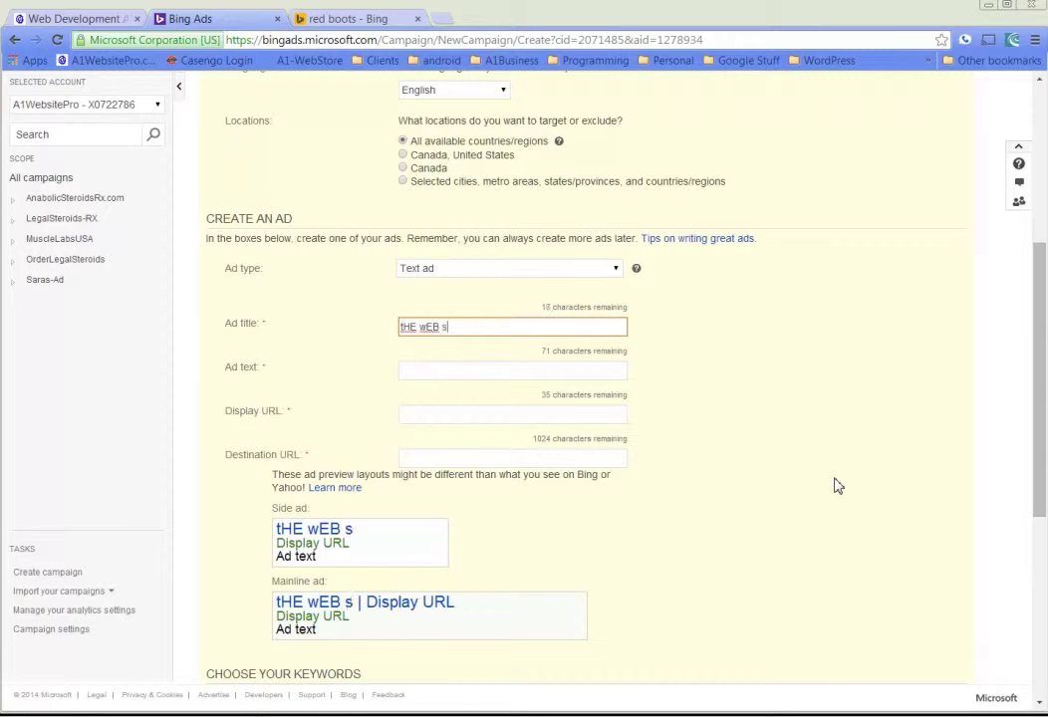
key(BackSpace)
key(BackSpace)
key(BackSpace)
key(BackSpace)
key(BackSpace)
key(BackSpace)
key(BackSpace)
key(BackSpace)
key(BackSpace)
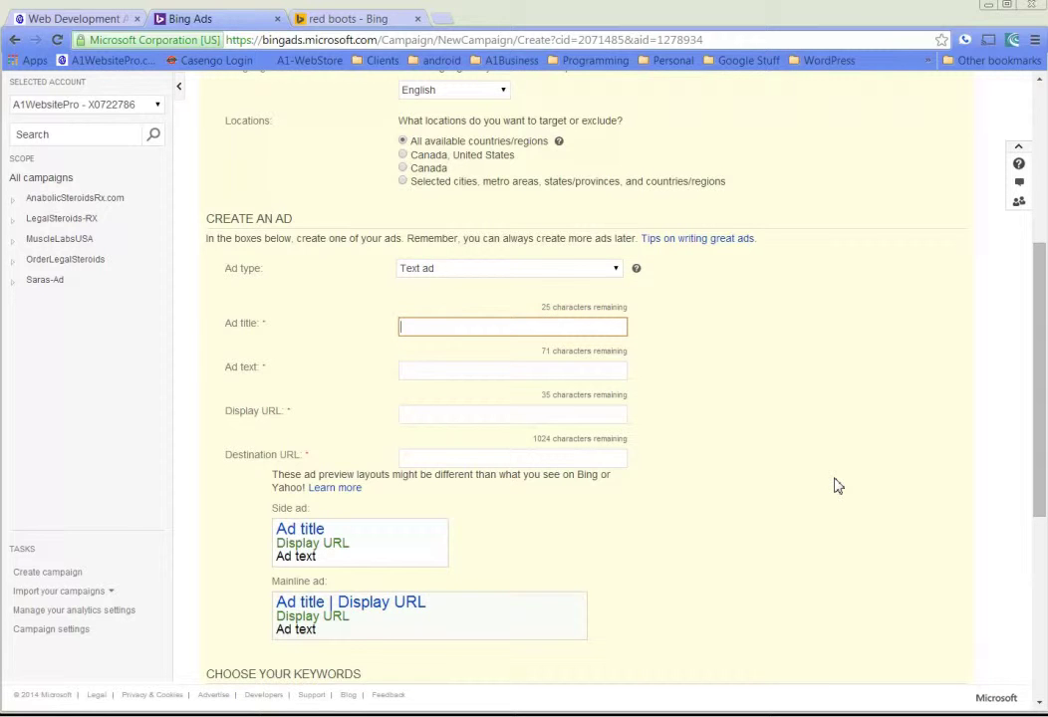
- Enter "The Web Development APP" as the ad title
text(The Web)
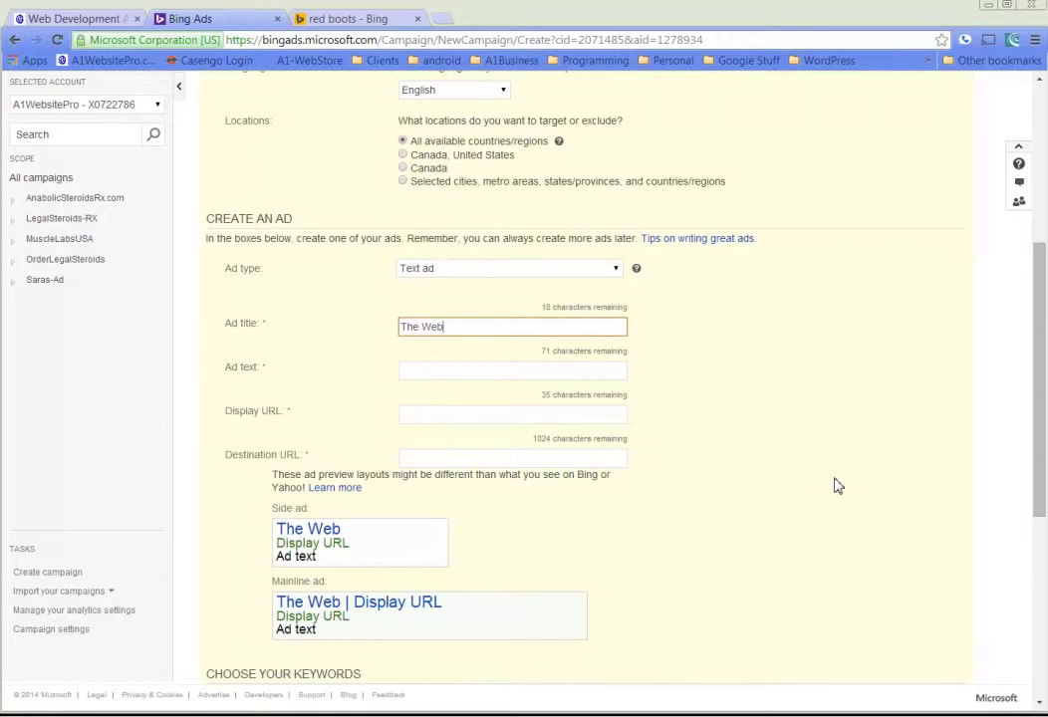
text( Development APp)
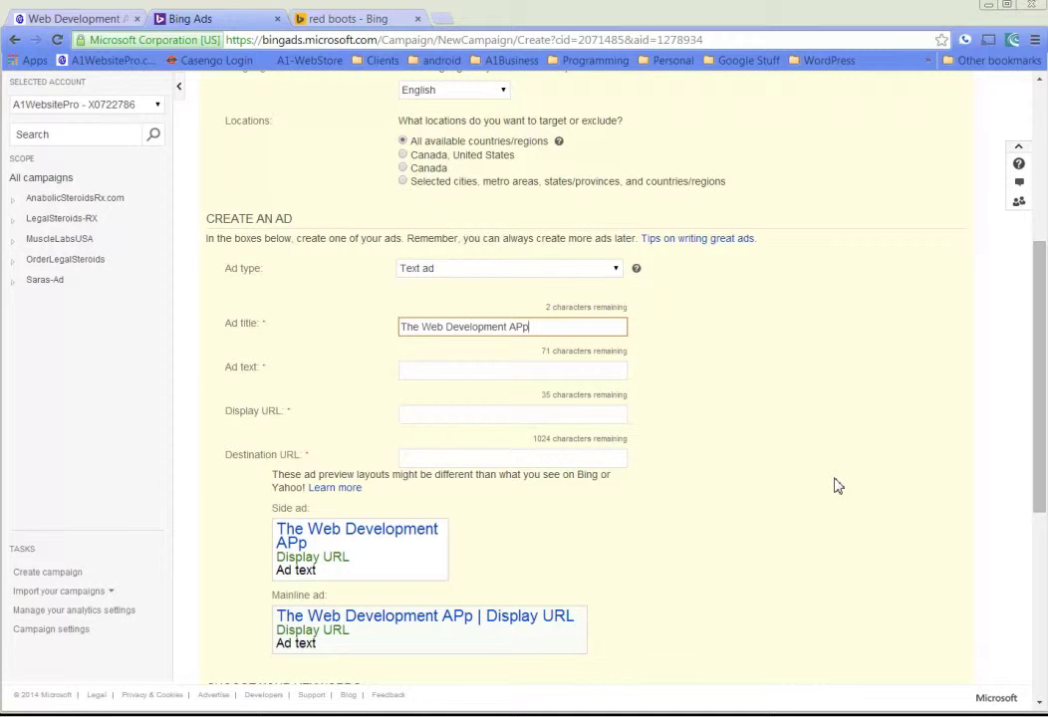
key(BackSpace)
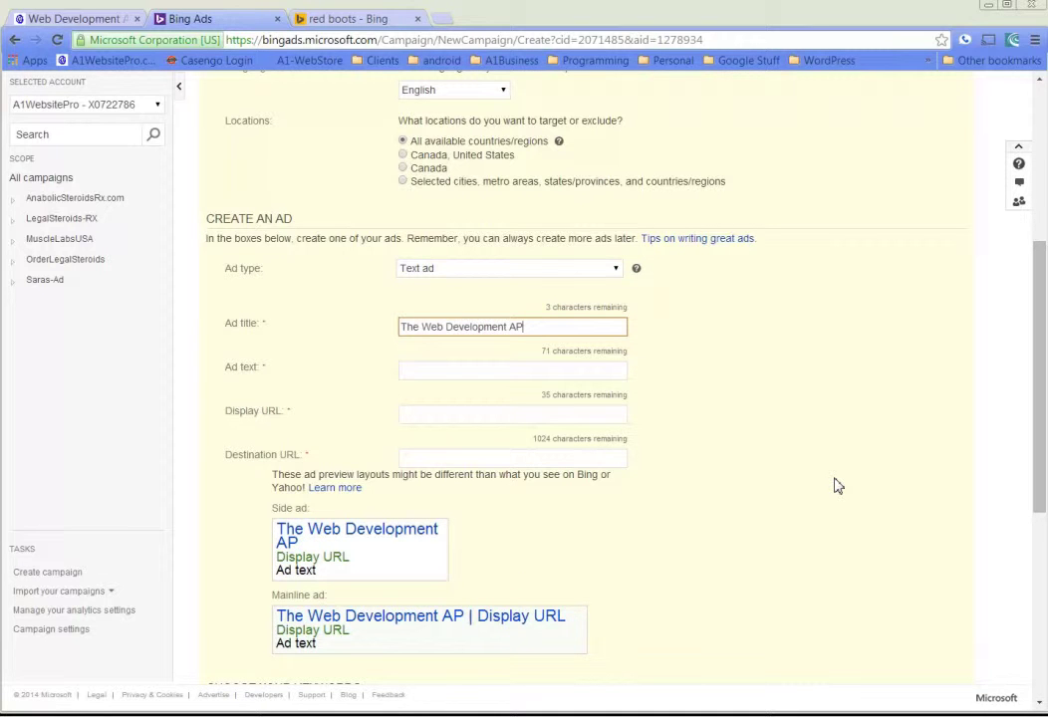
text(P)
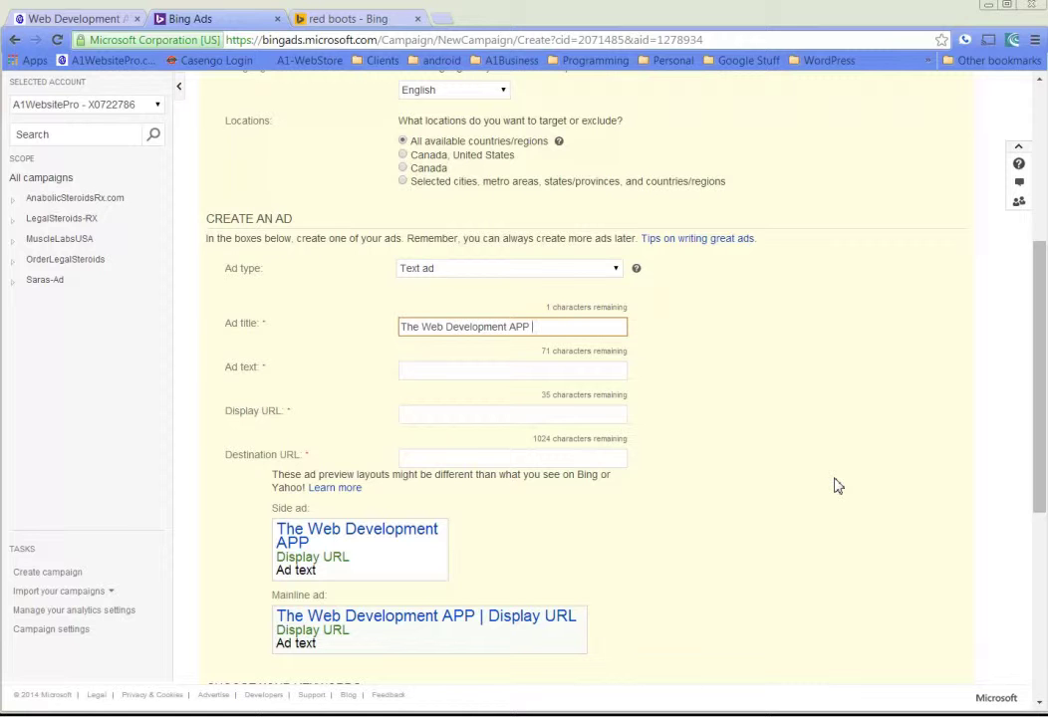
- Enter "Estiamte the value of your website. keeep track of your log ins. Get fr" as the ad text
click(463, 371)
text(Estiamte the)
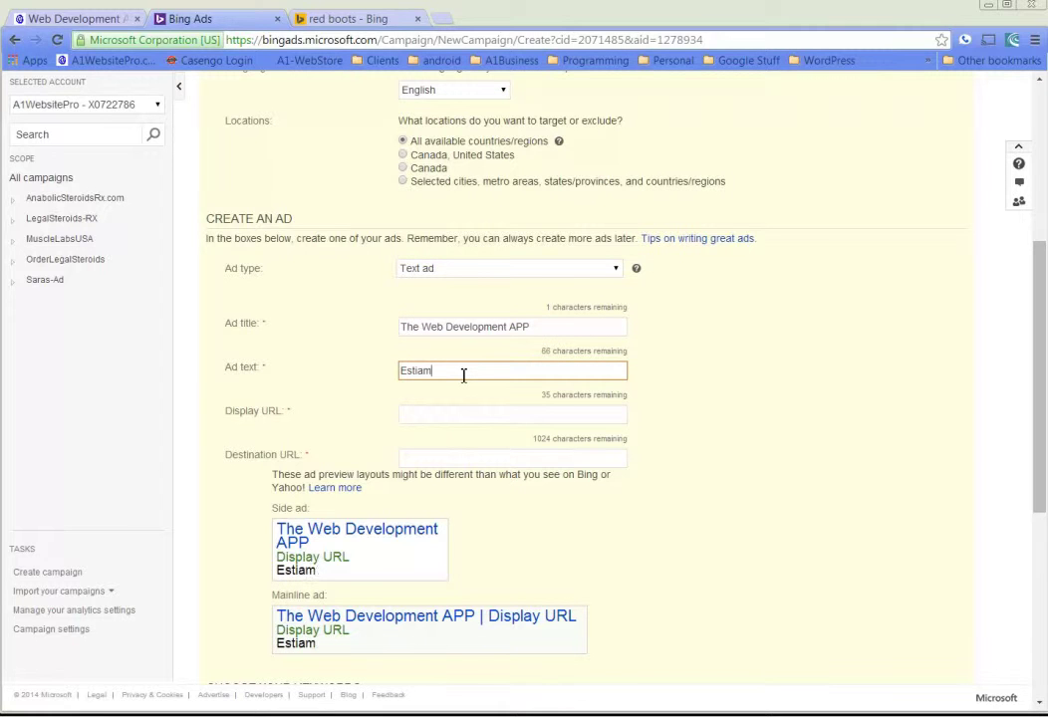
text(ue o)
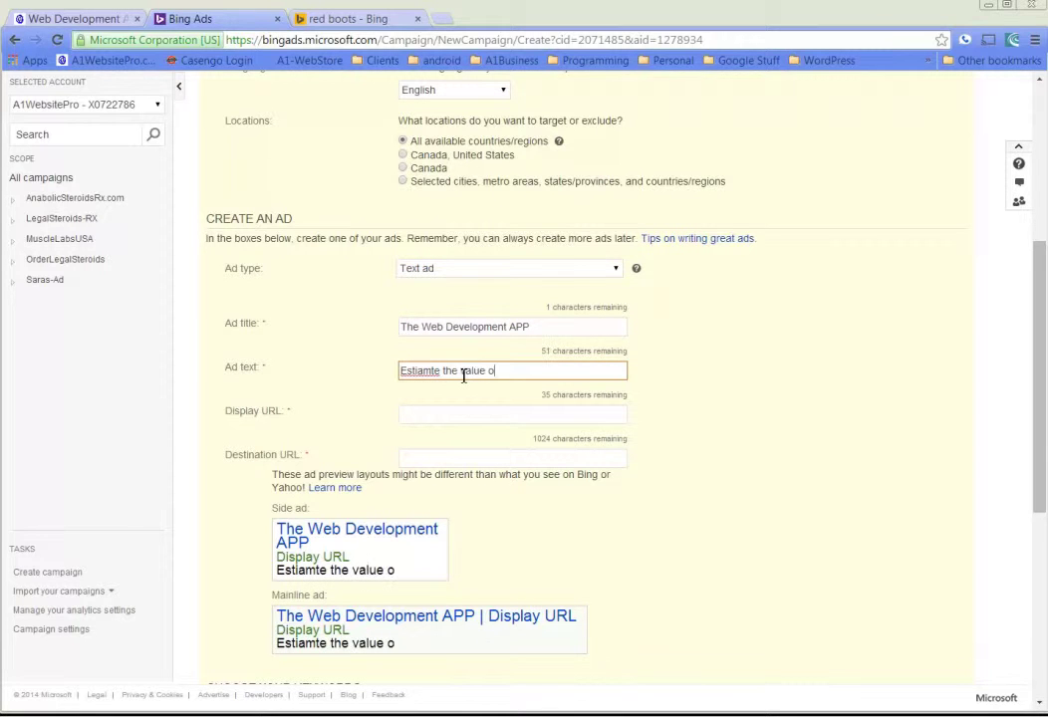
text(f your website. )
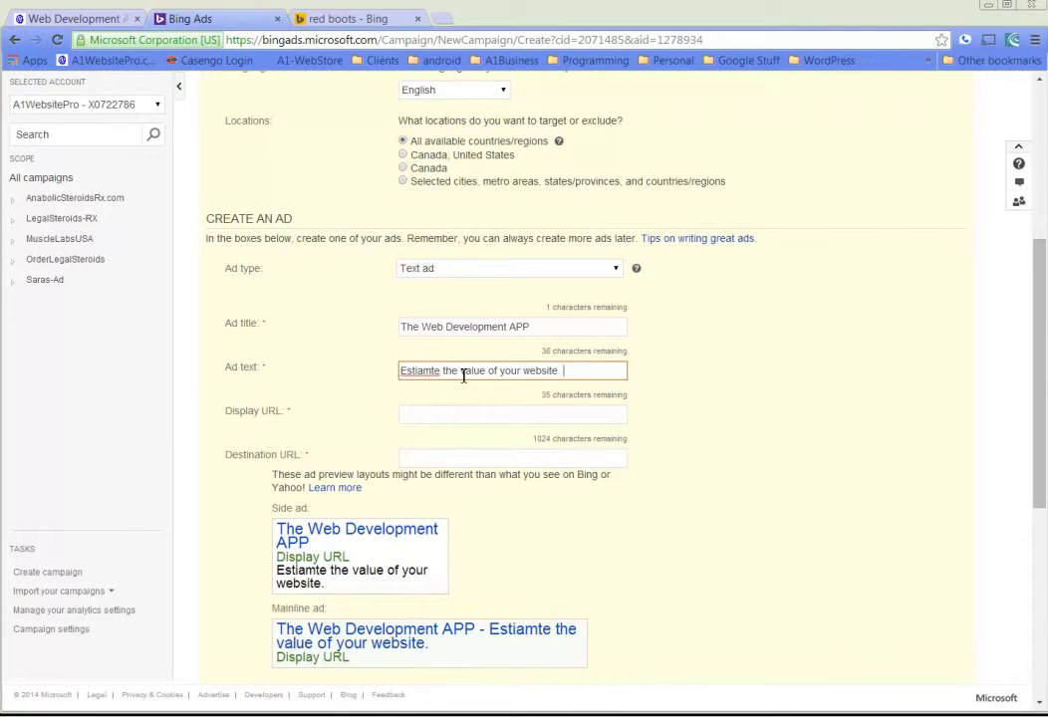
text(keeep track)
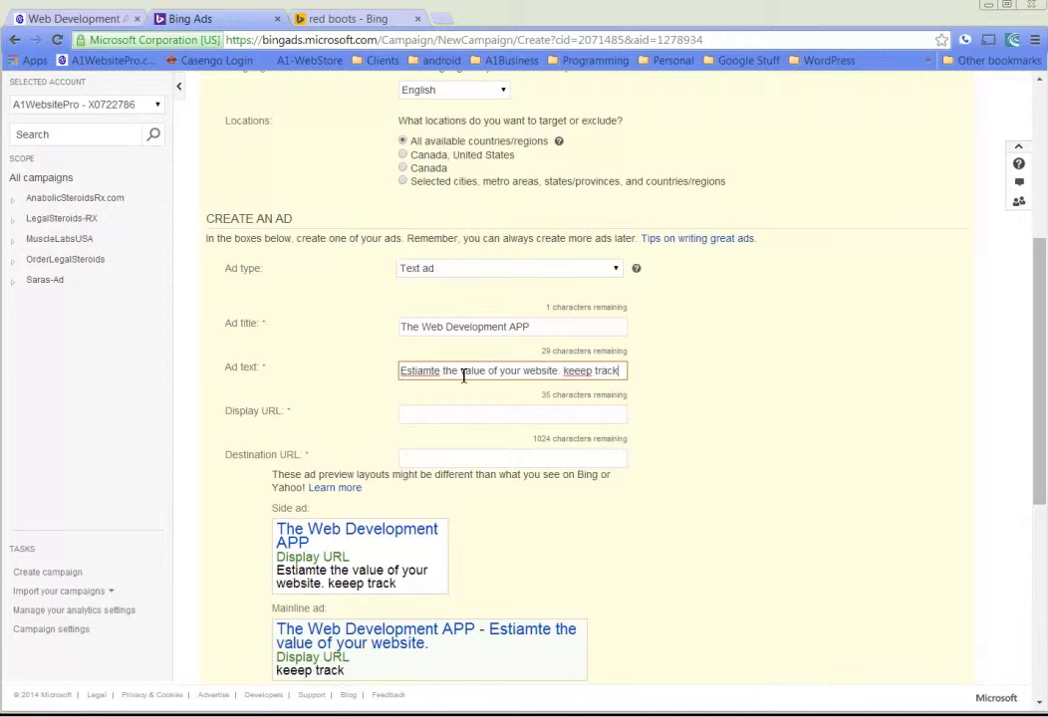
text( of your logs)
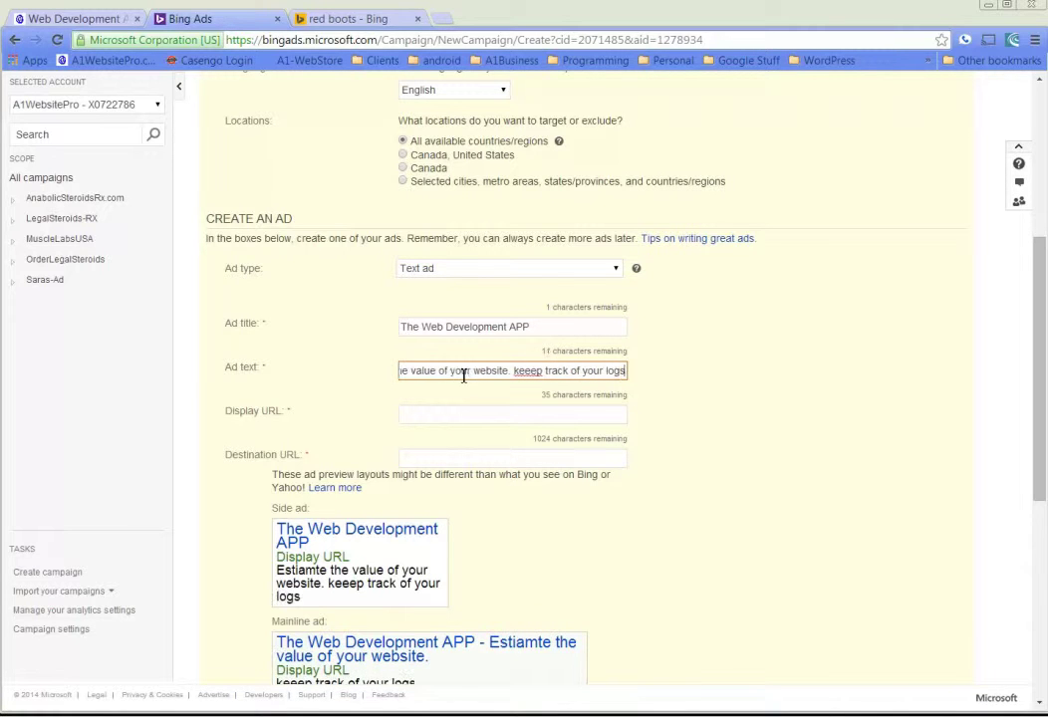
key(BackSpace)
text(ins. Get fr)
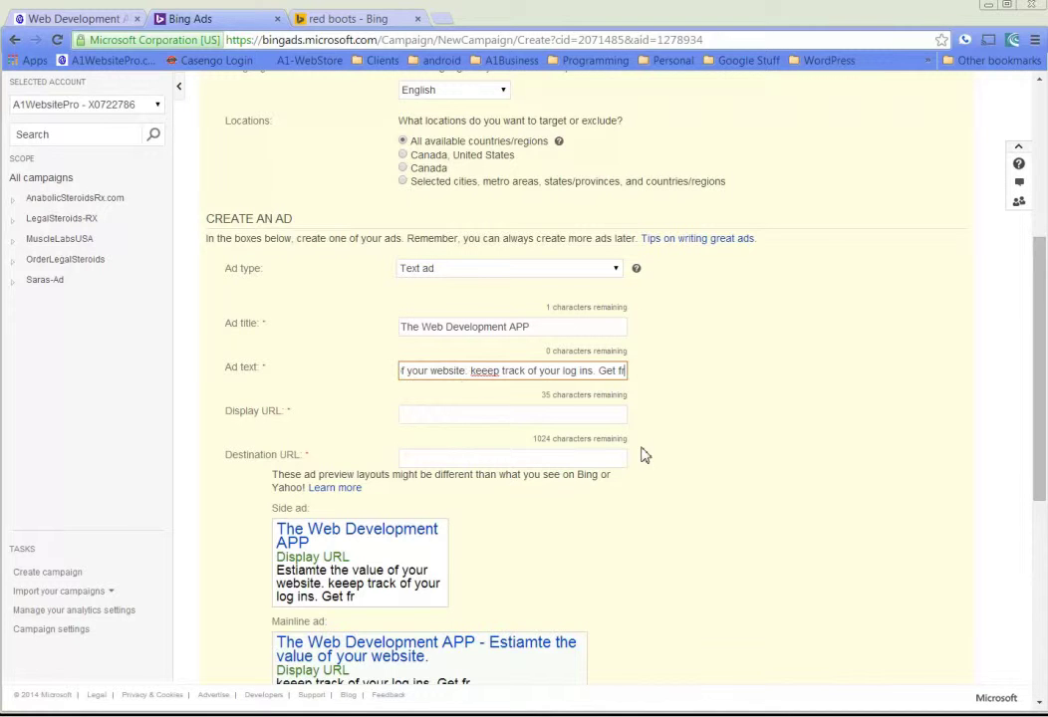
- Correct the misspelled word "keeep" to "keep" in the ad text
click(504, 411)
click(496, 373)
key(BackSpace)
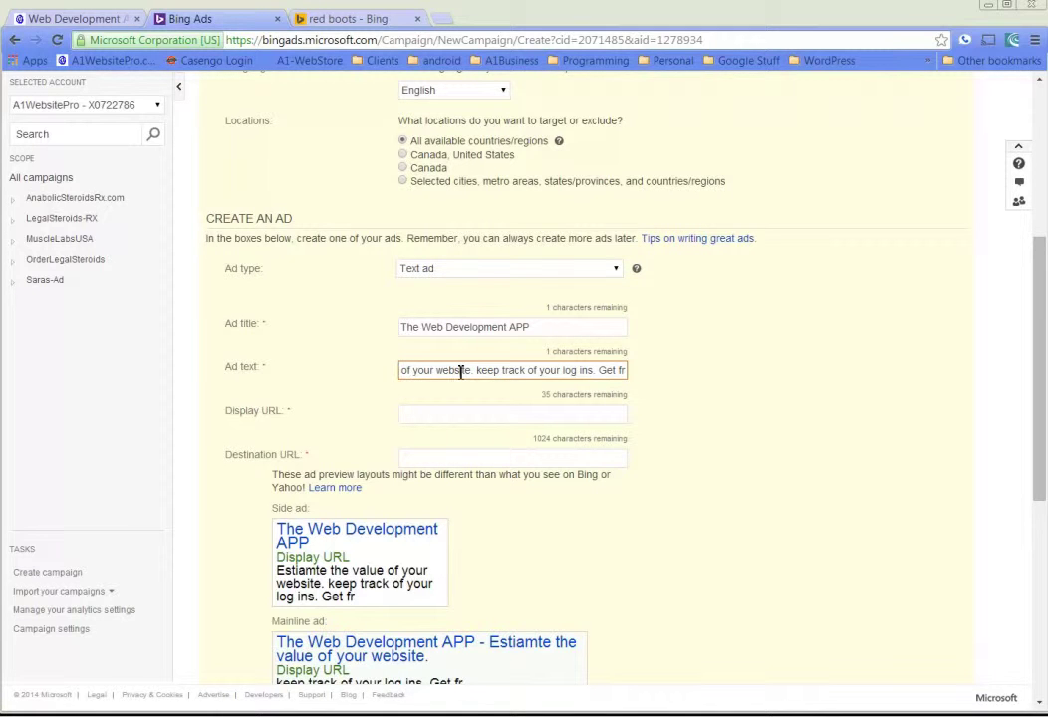
- Copy the whole ad text, clear it and paste it back
key(ctrl+a)
key(ctrl+c)
key(BackSpace)
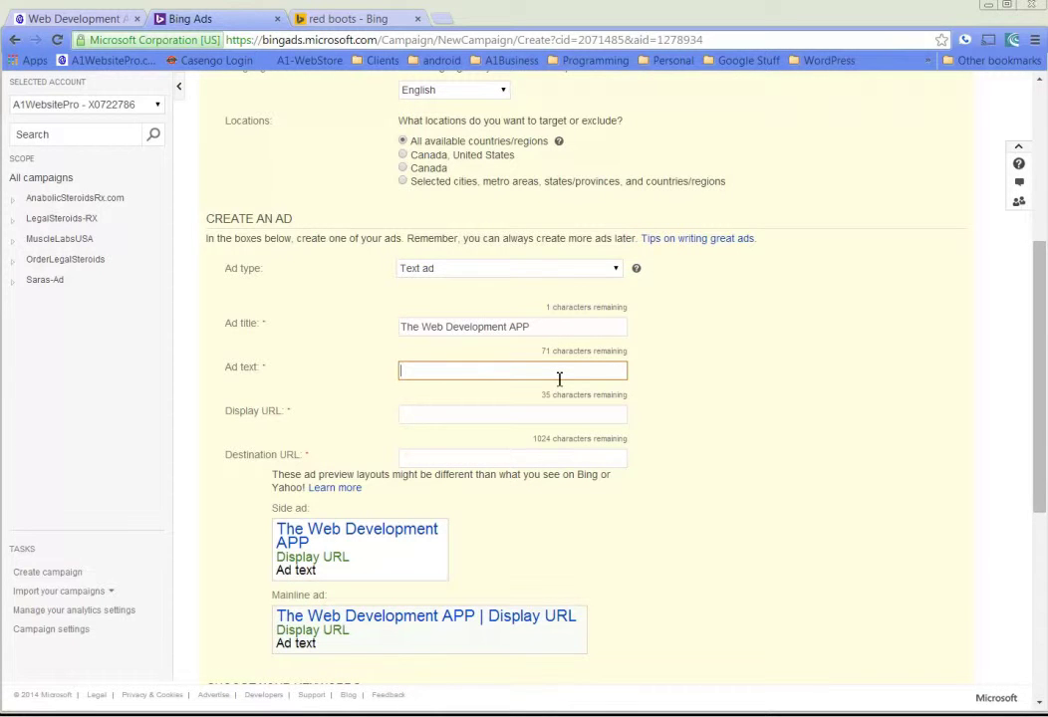
key(ctrl+v)
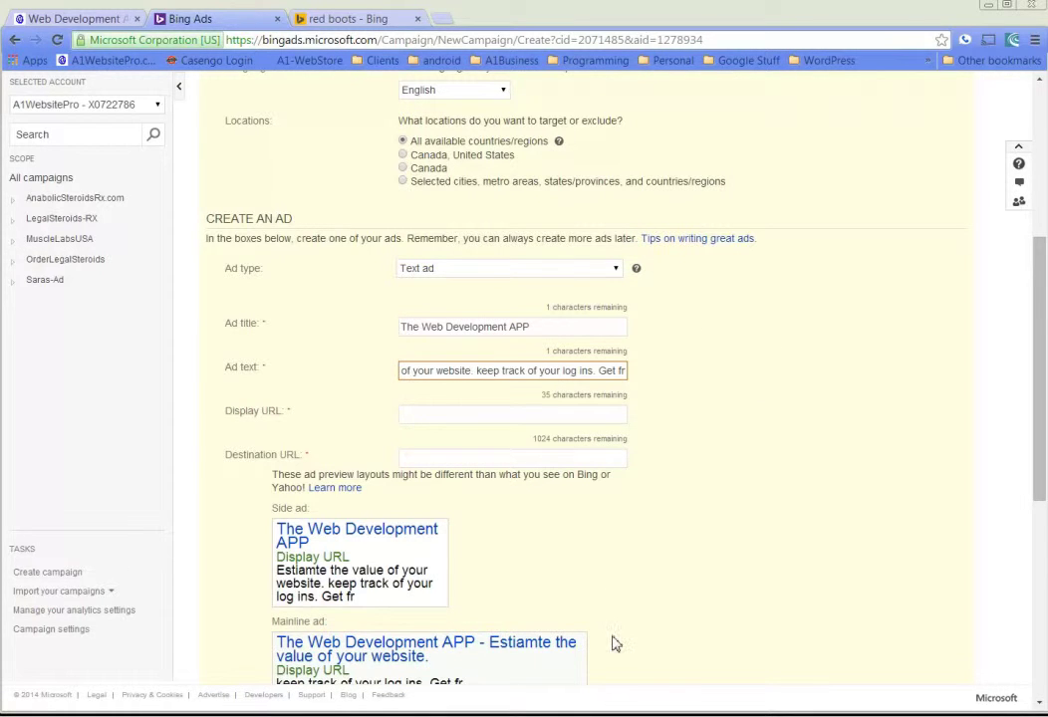
- Correct the misspelled first word of the ad text to "Estimate"
drag(430, 374, 424, 377)
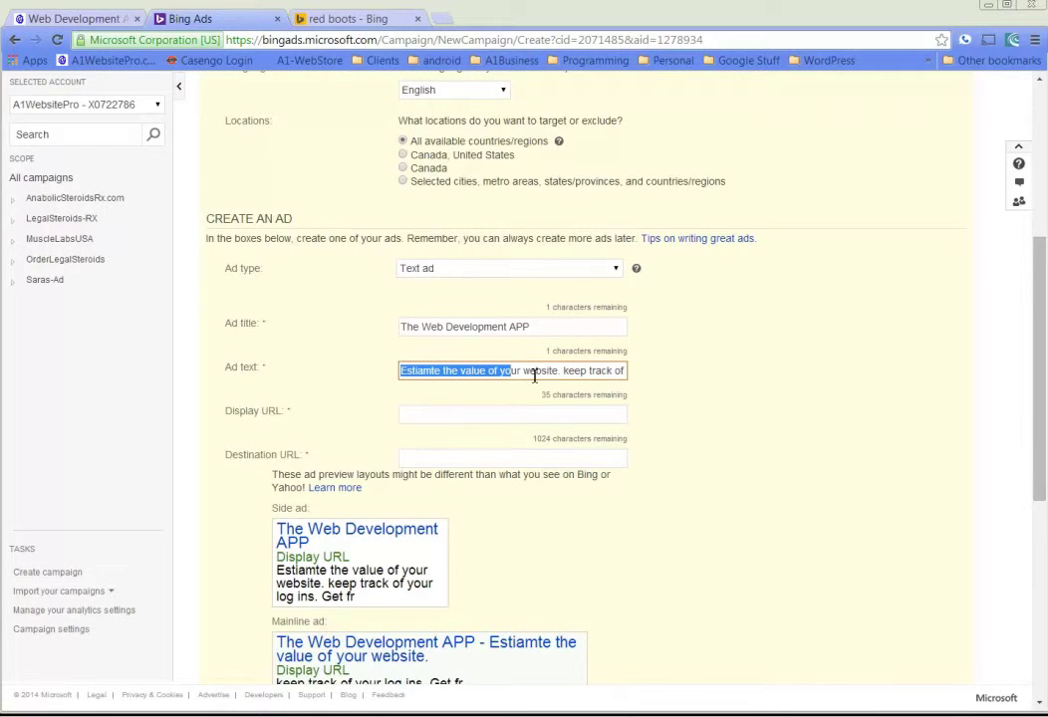
click(533, 373)
double_click(416, 375)
text(Estimate)
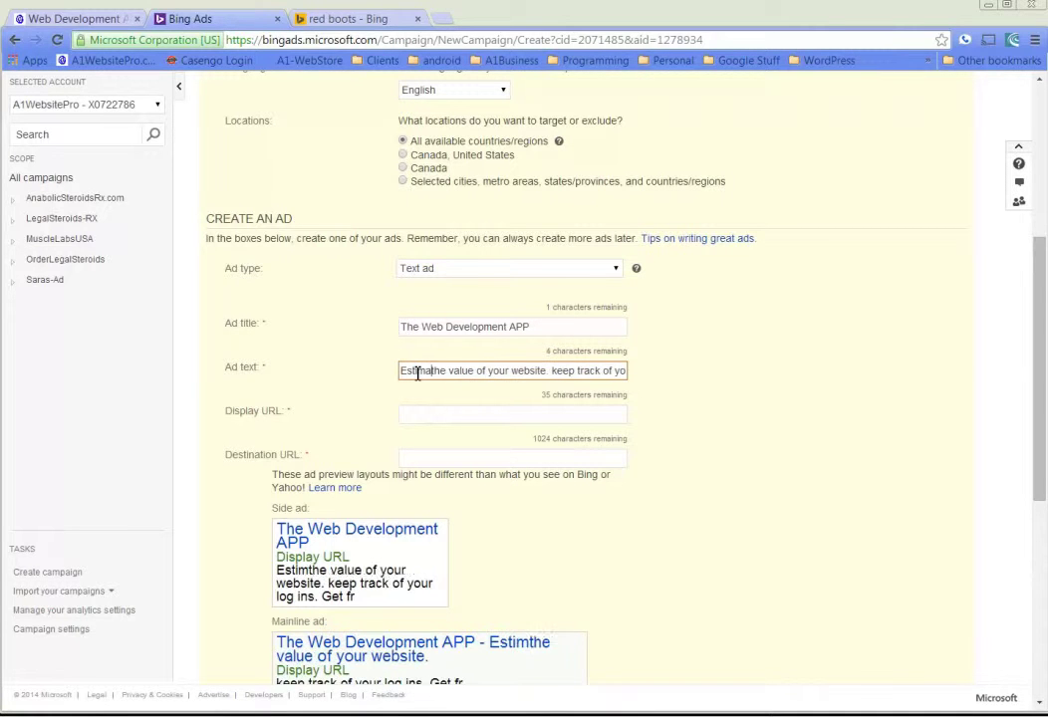
- Enter a1websitepro.com as both the display URL and the destination URL of the ad
click(445, 419)
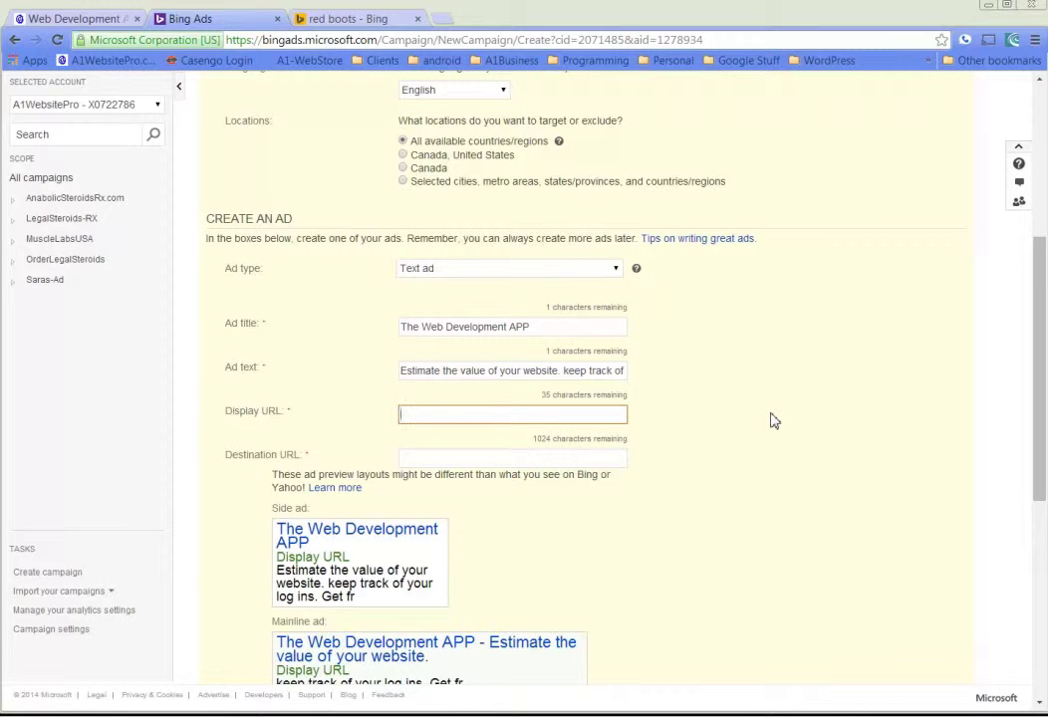
text(a1web)
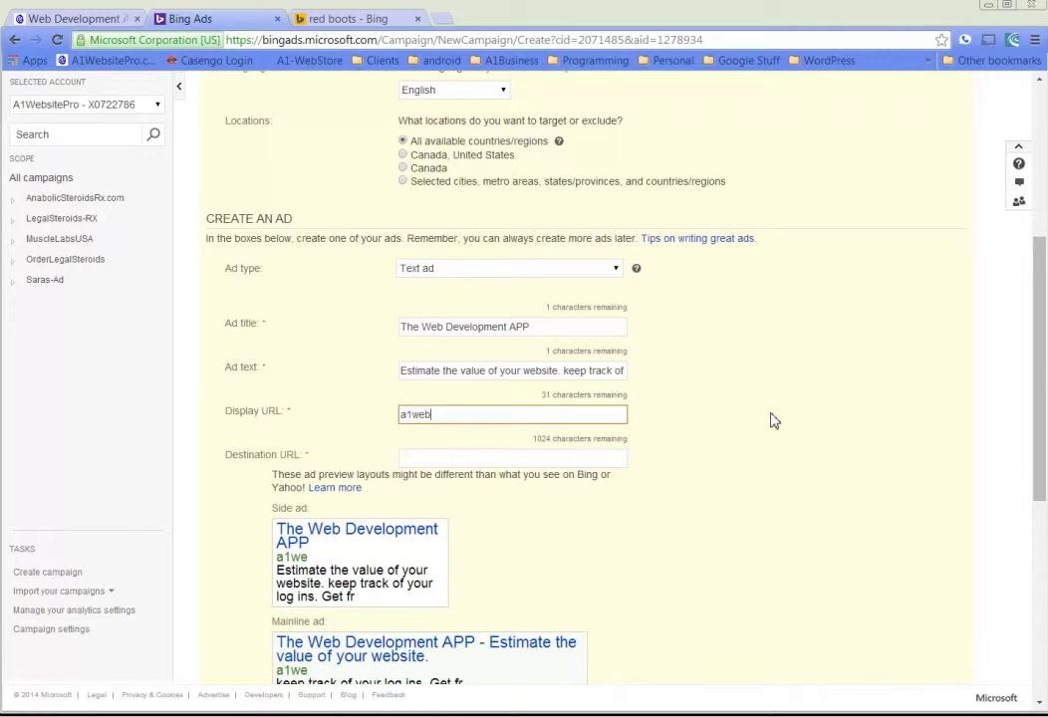
text(sitepro.com)
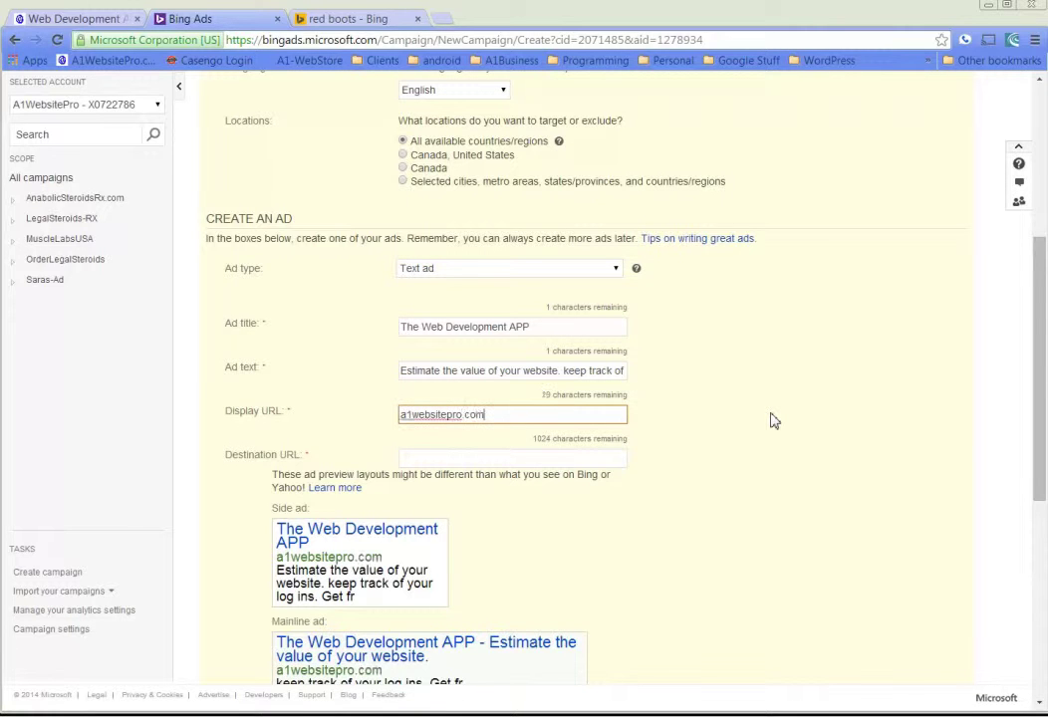
click(480, 458)
text(a1websitepro.com)
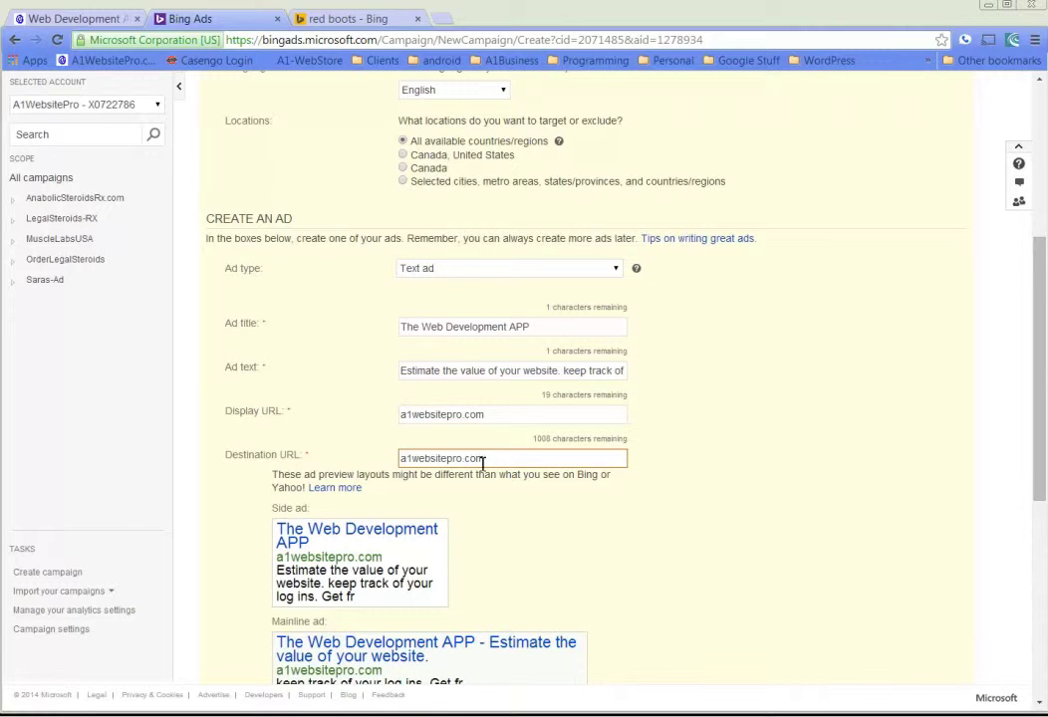
right_click(500, 462)
click(946, 409)
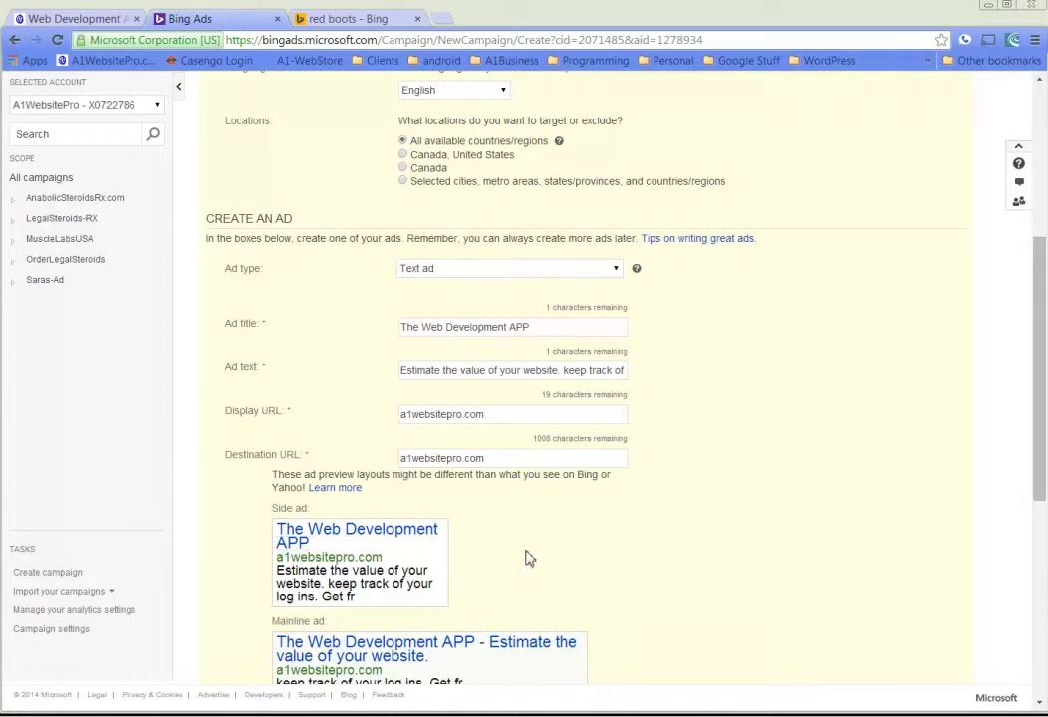
click(524, 462)
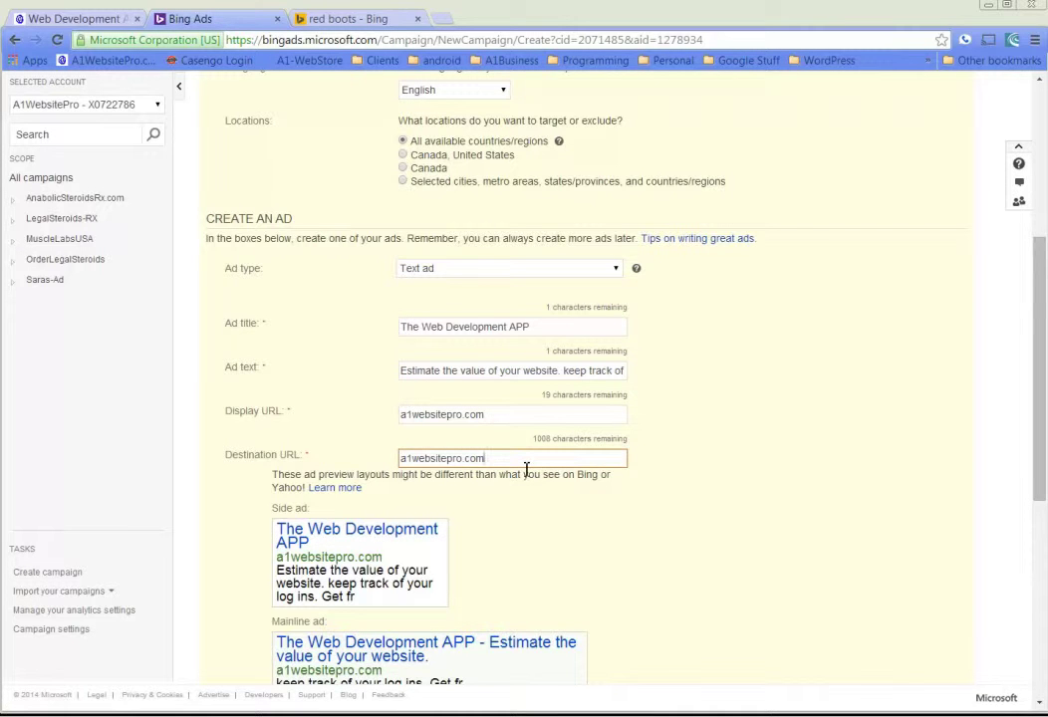
triple_click(436, 458)
click(644, 528)
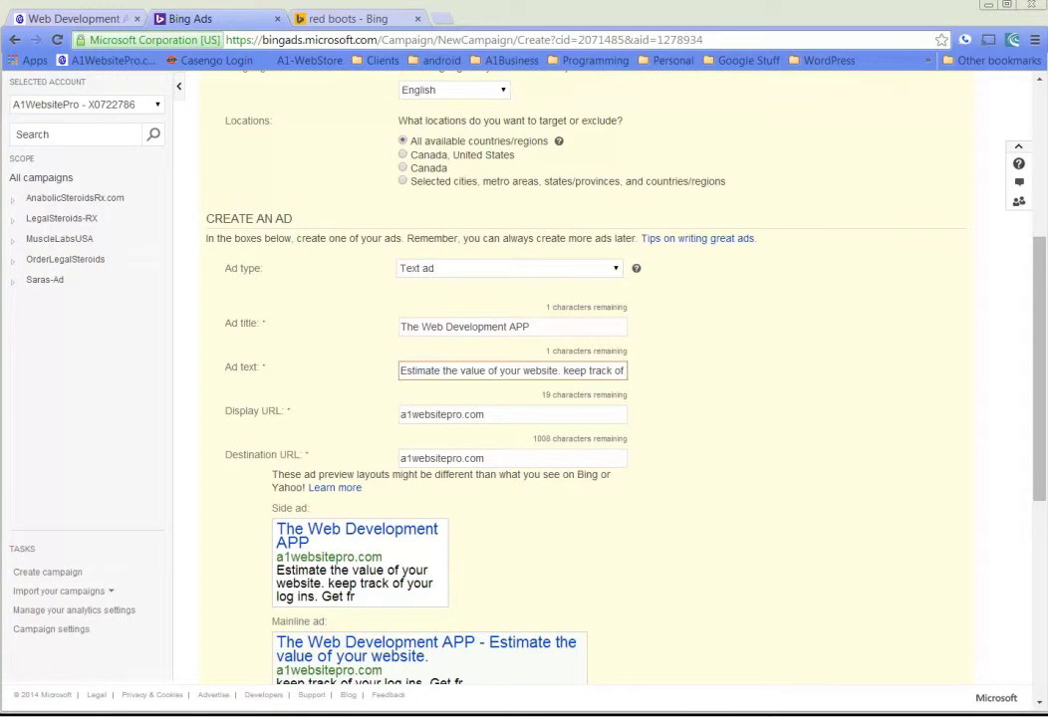
- Switch to the Bing search results for red boots and open the Country Outfitter ad's landing page
click(278, 18)
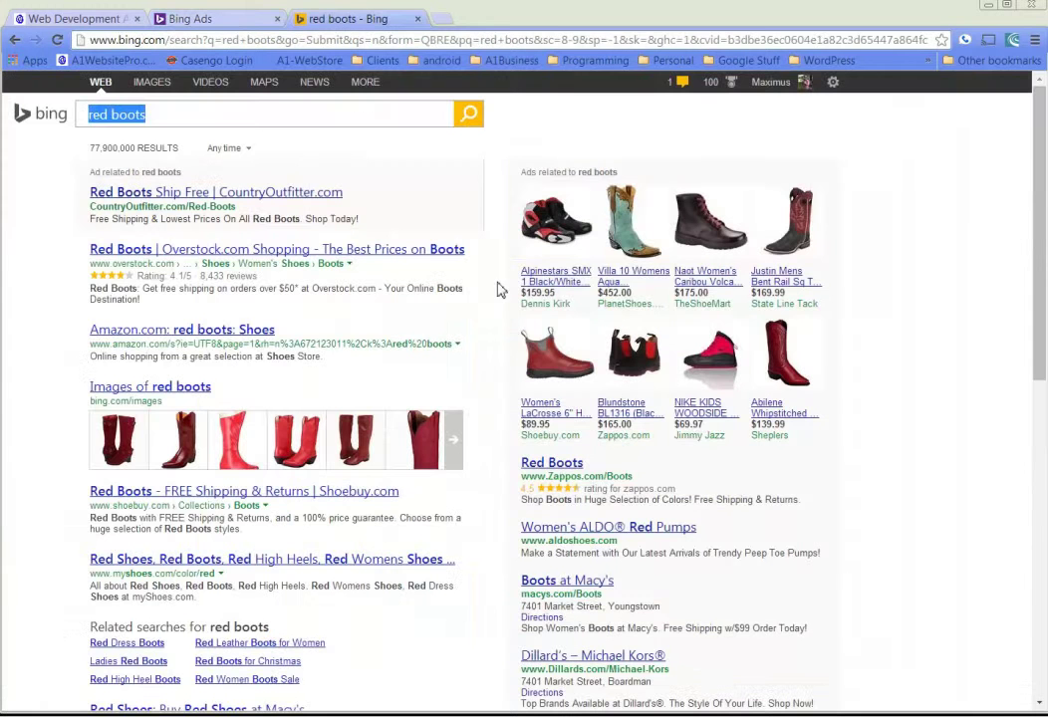
click(210, 198)
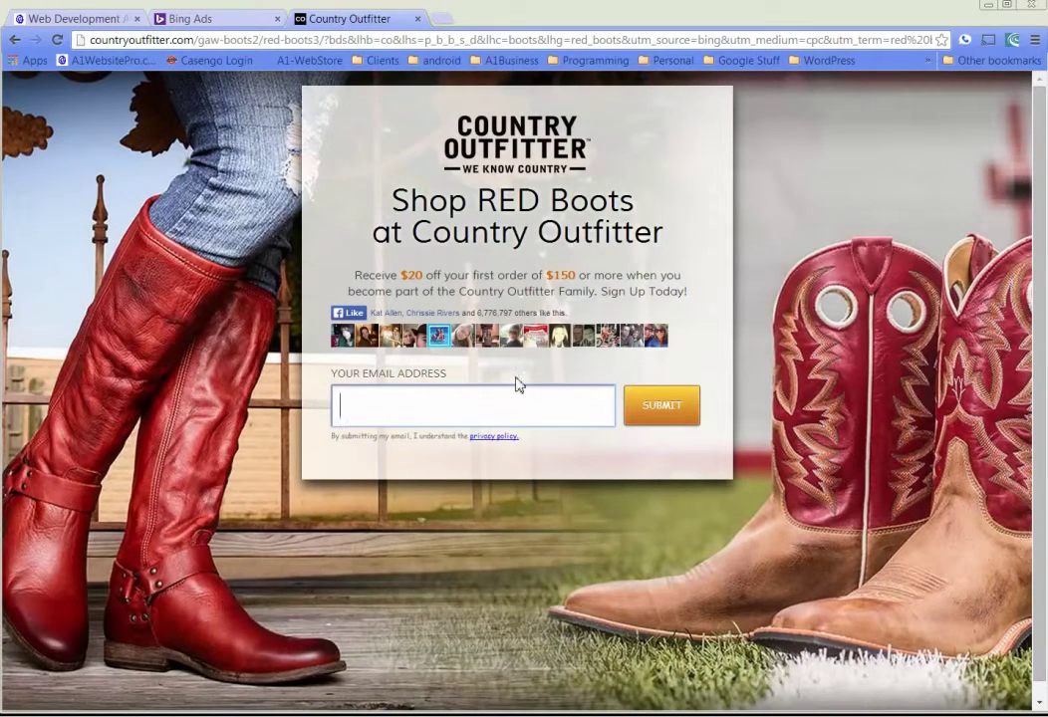
click(615, 419)
click(862, 444)
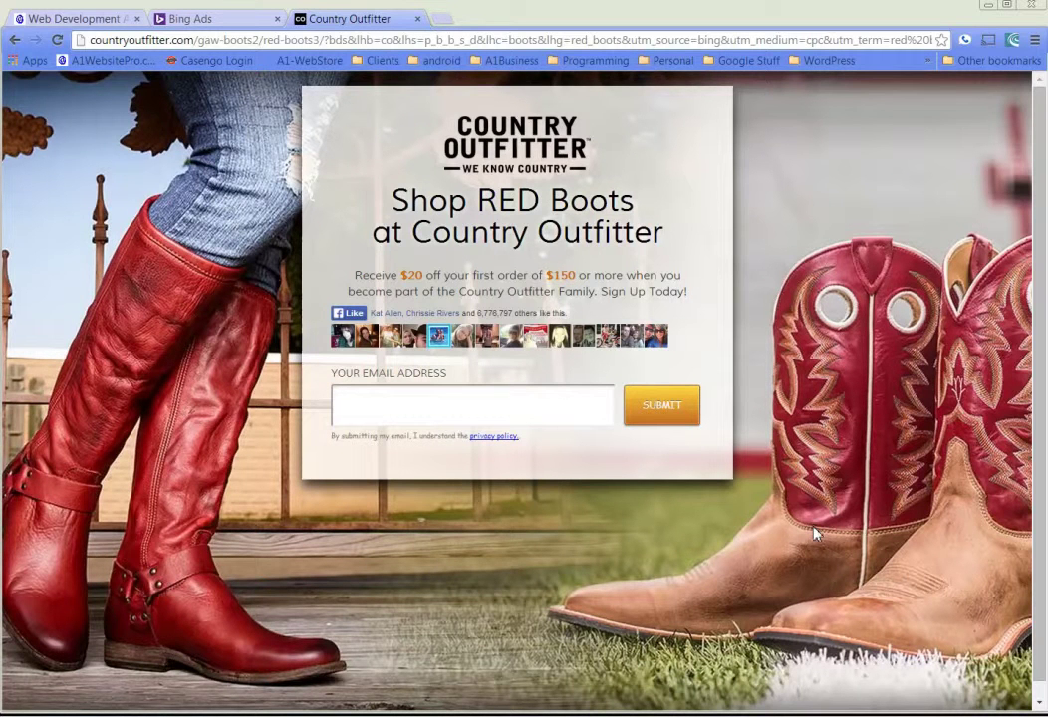
- Look over Country Outfitter's red cowboy boots listing and go back to the Bing search results
click(13, 42)
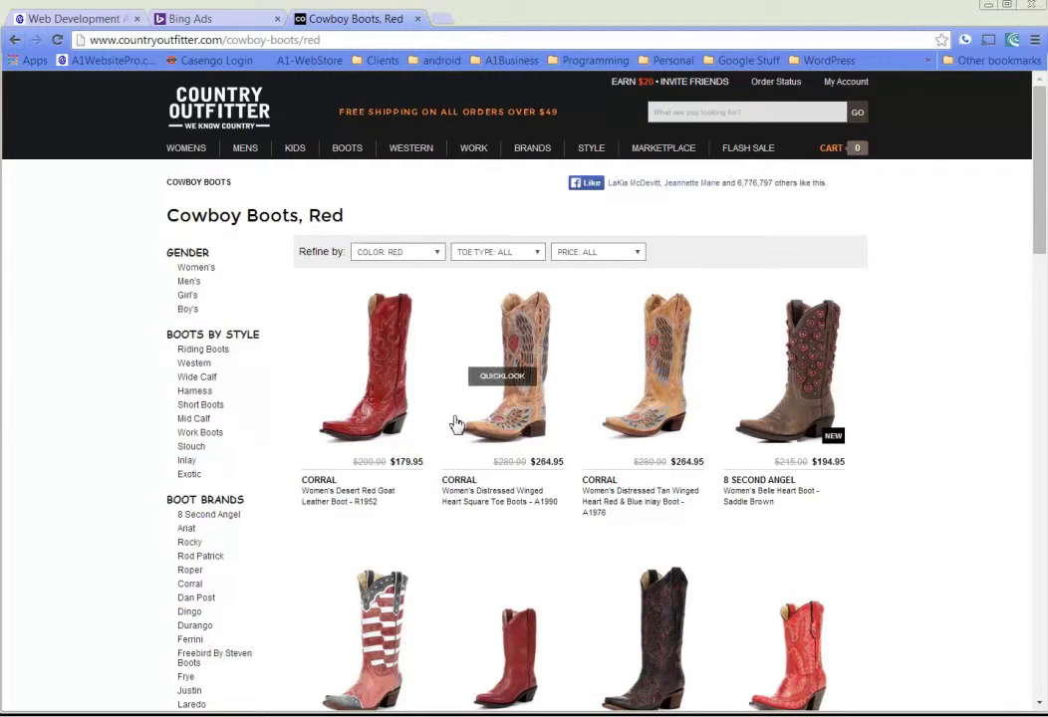
scroll(364, 402, down, 2)
scroll(362, 409, up, 2)
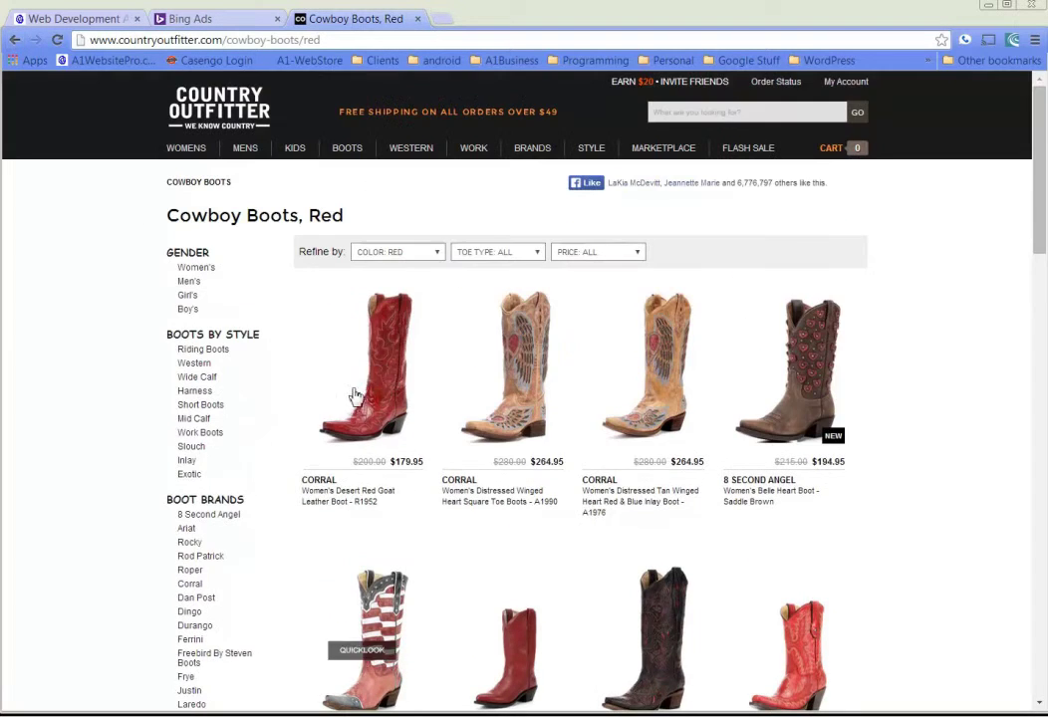
click(11, 41)
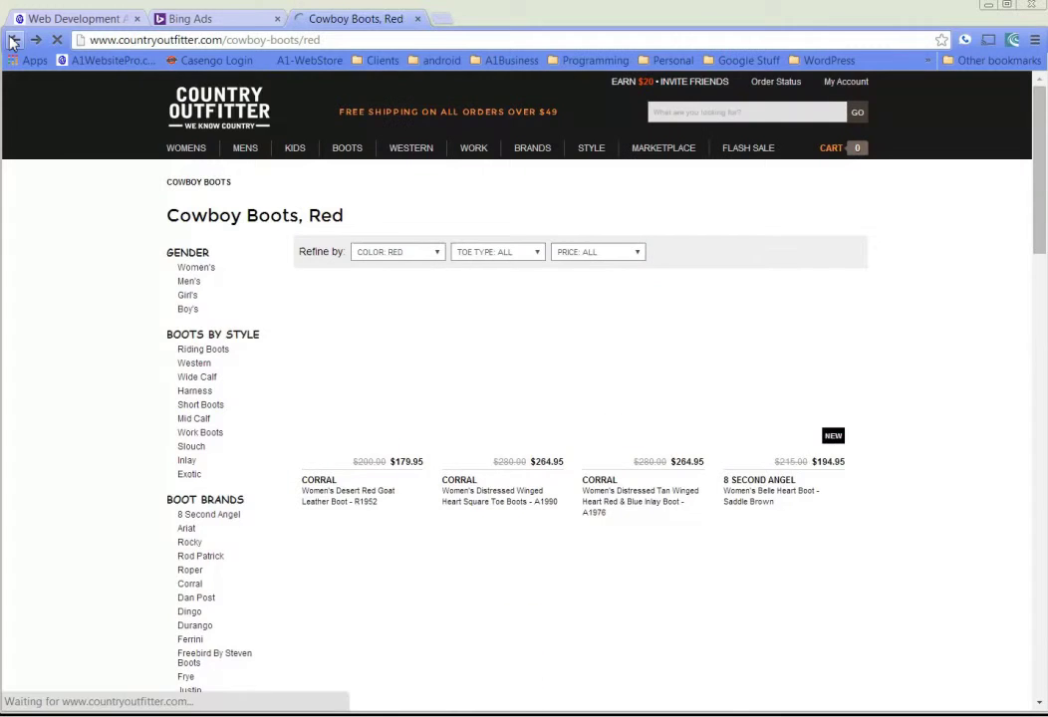
click(11, 41)
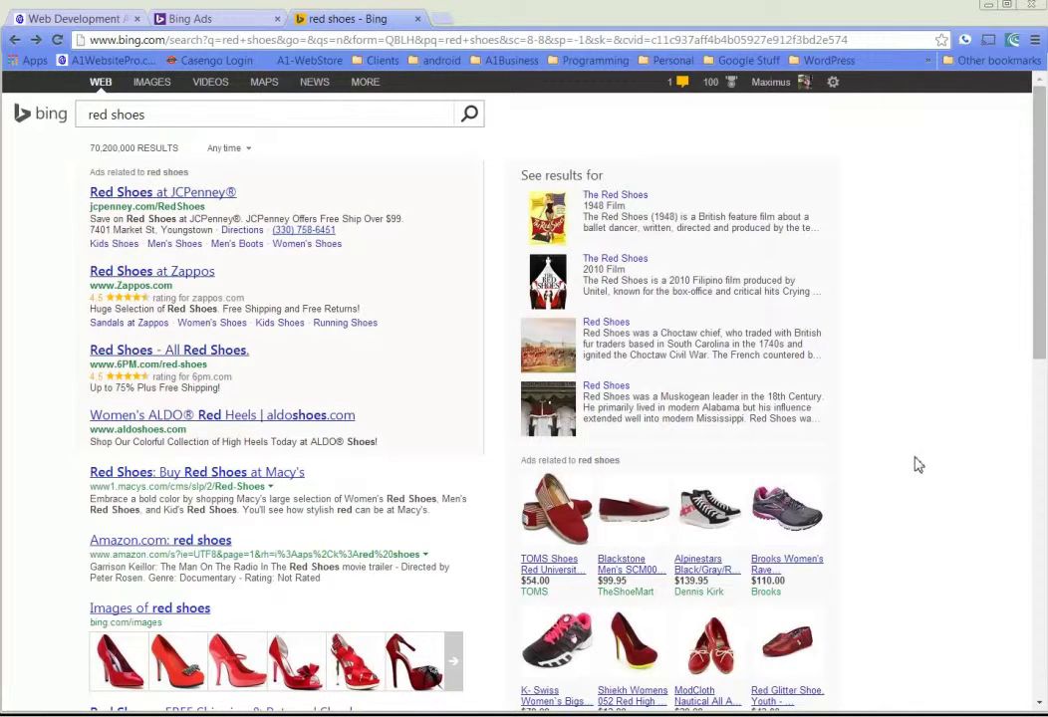
click(227, 16)
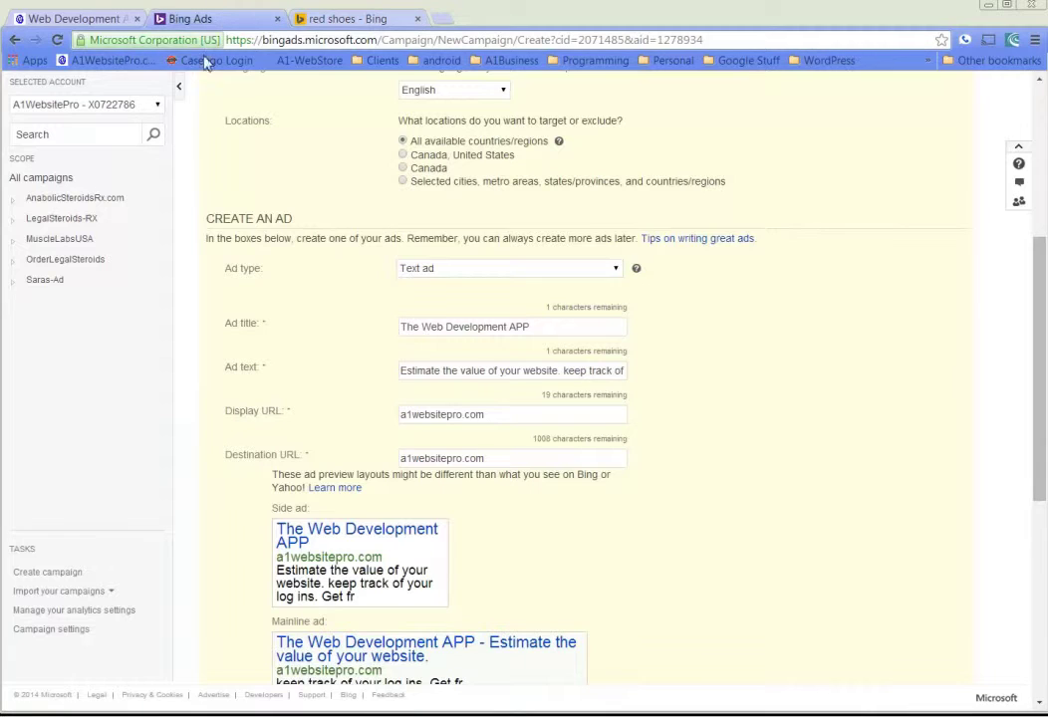
click(566, 453)
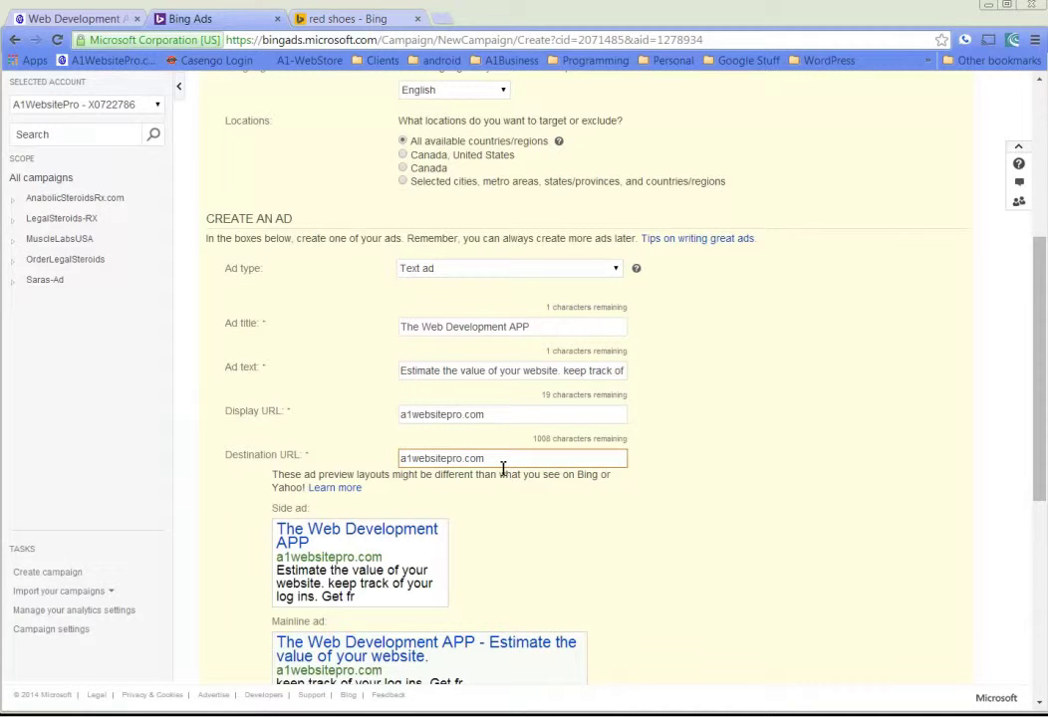
text(/a1app)
click(843, 471)
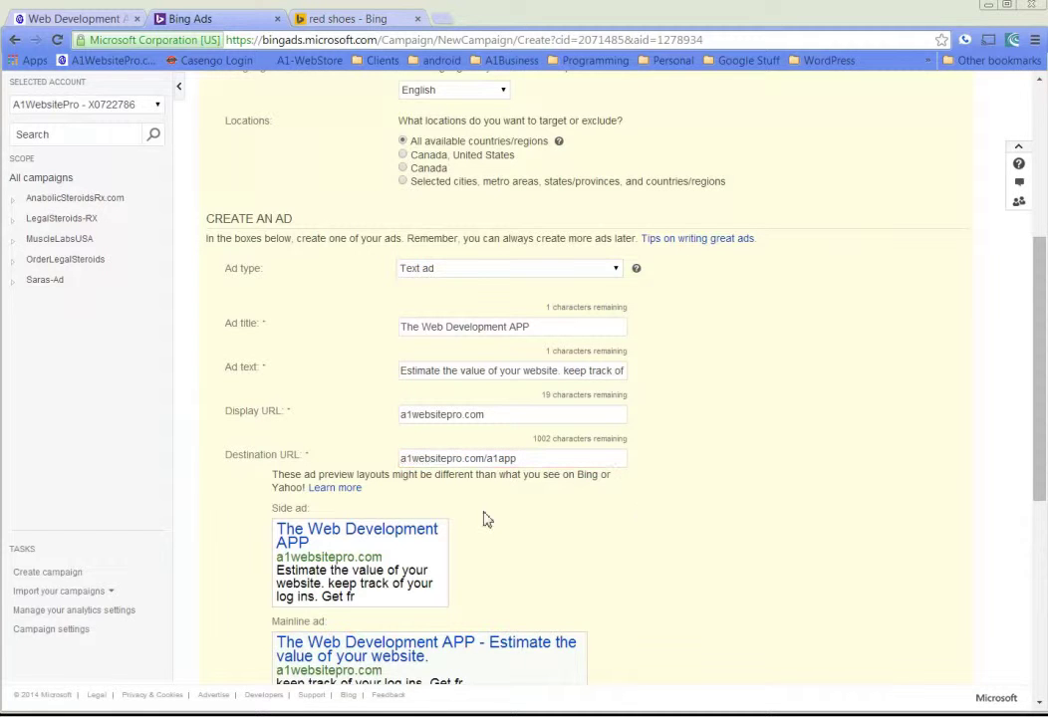
click(419, 462)
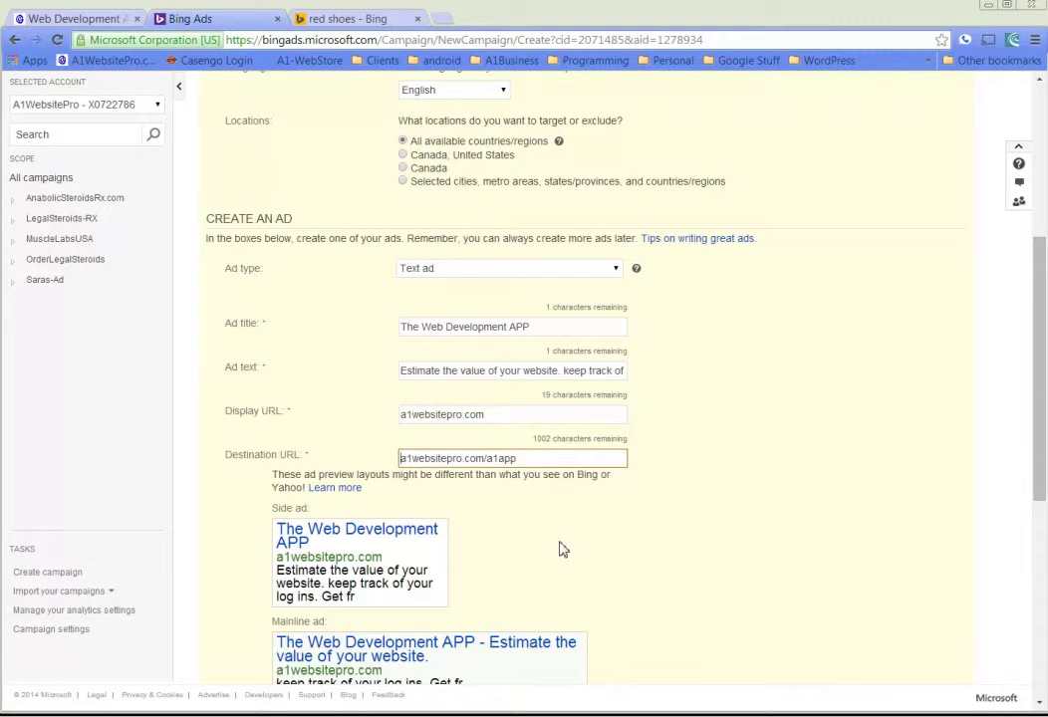
text(https://)
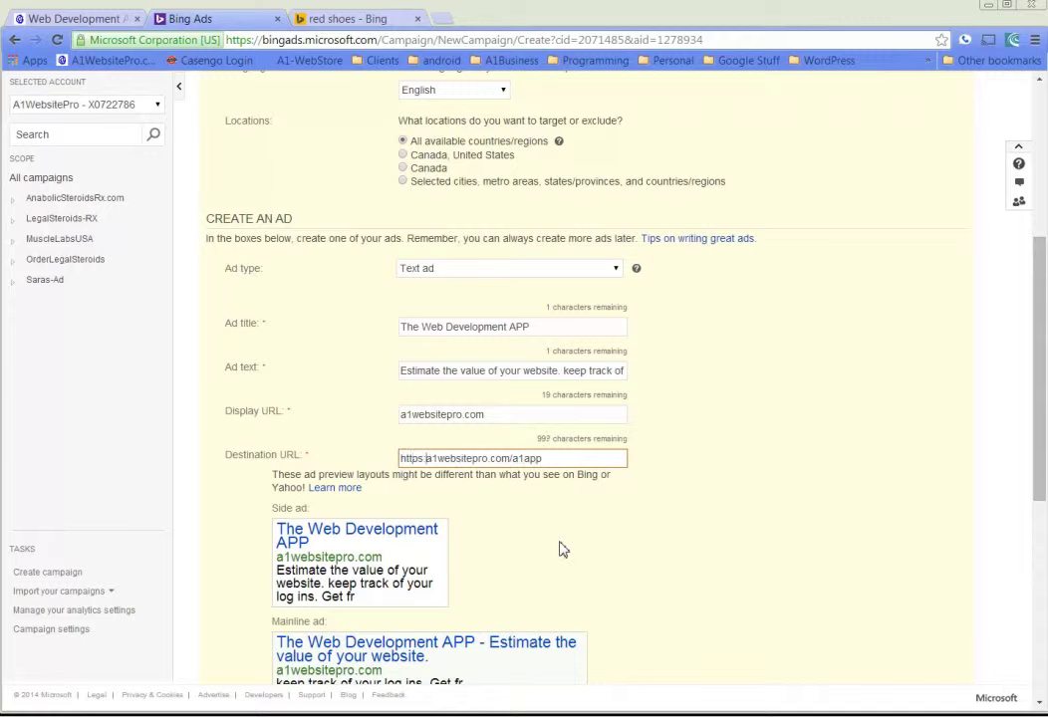
click(652, 483)
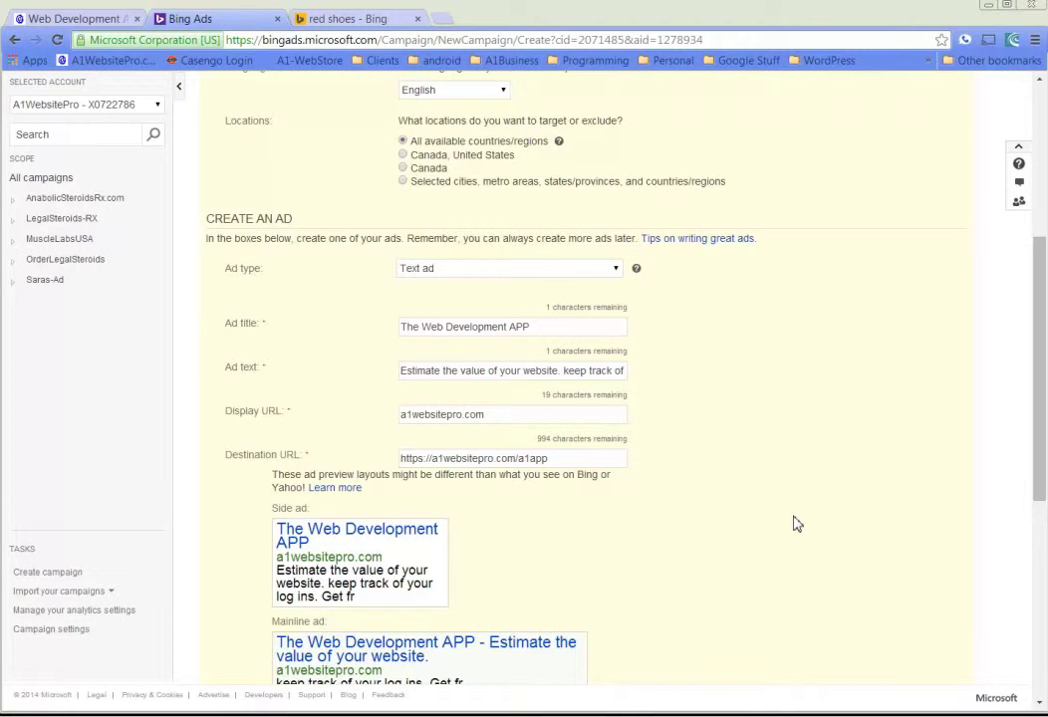
- Check the options of the Placements bid type and set the bid type back to Keywords
scroll(796, 524, down, 3)
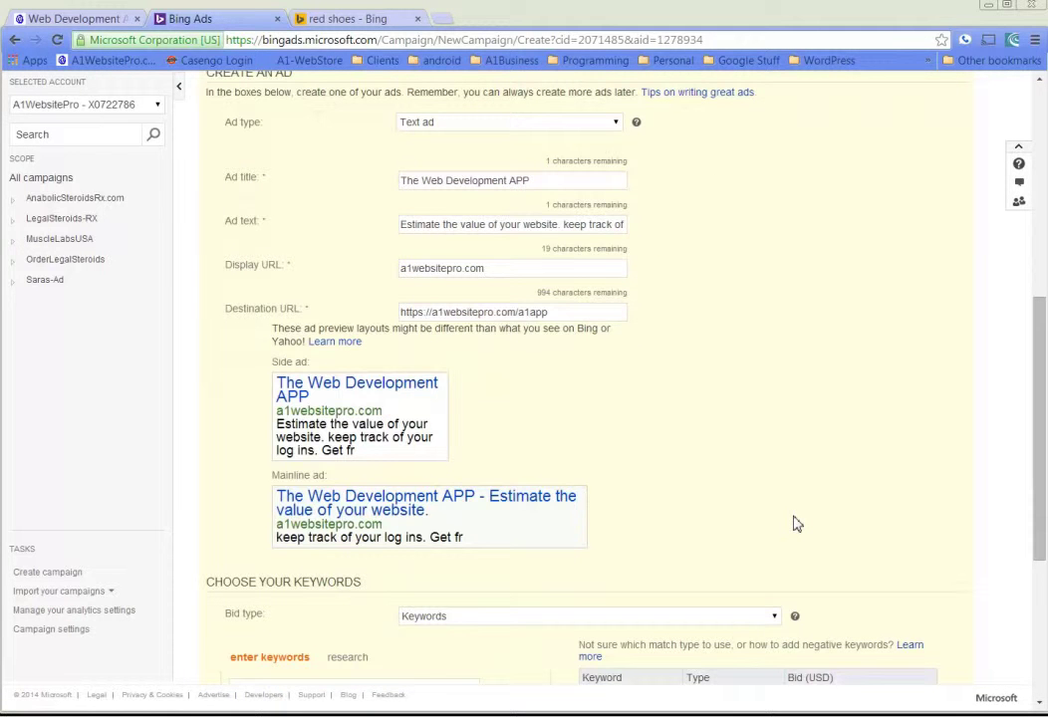
scroll(725, 464, down, 3)
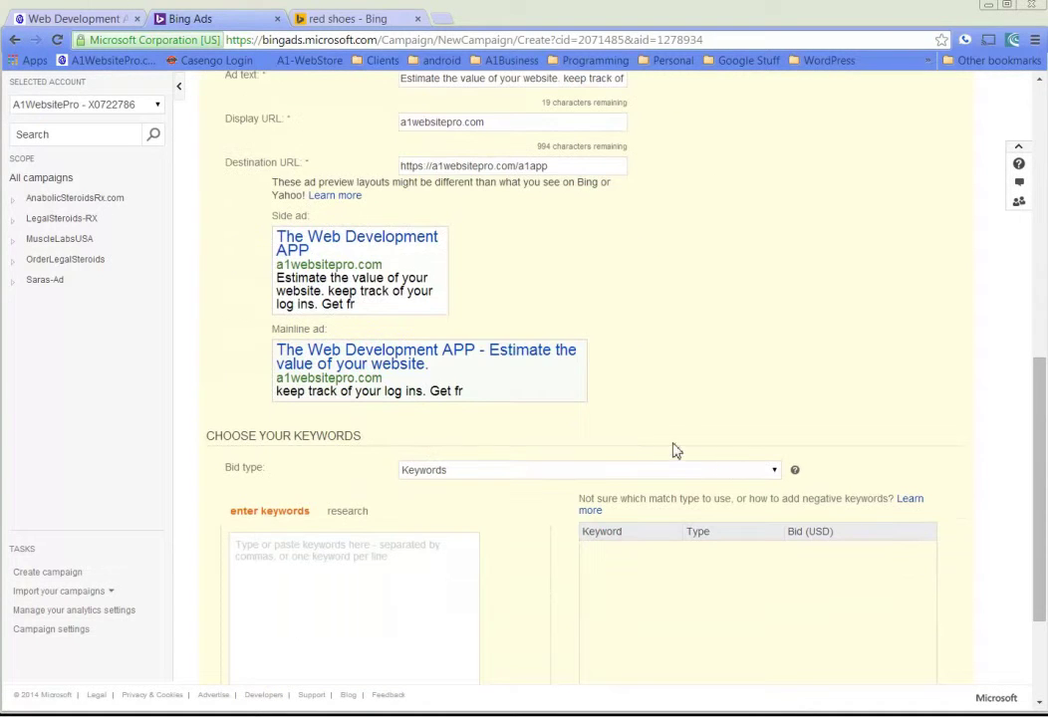
click(582, 476)
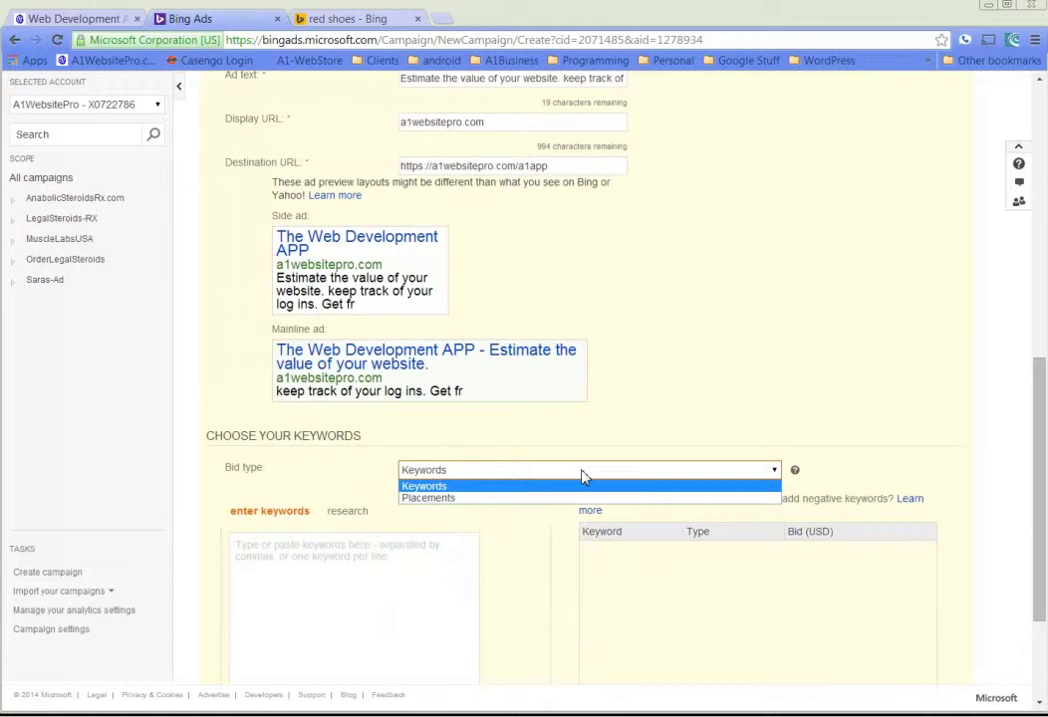
click(525, 499)
scroll(647, 429, down, 3)
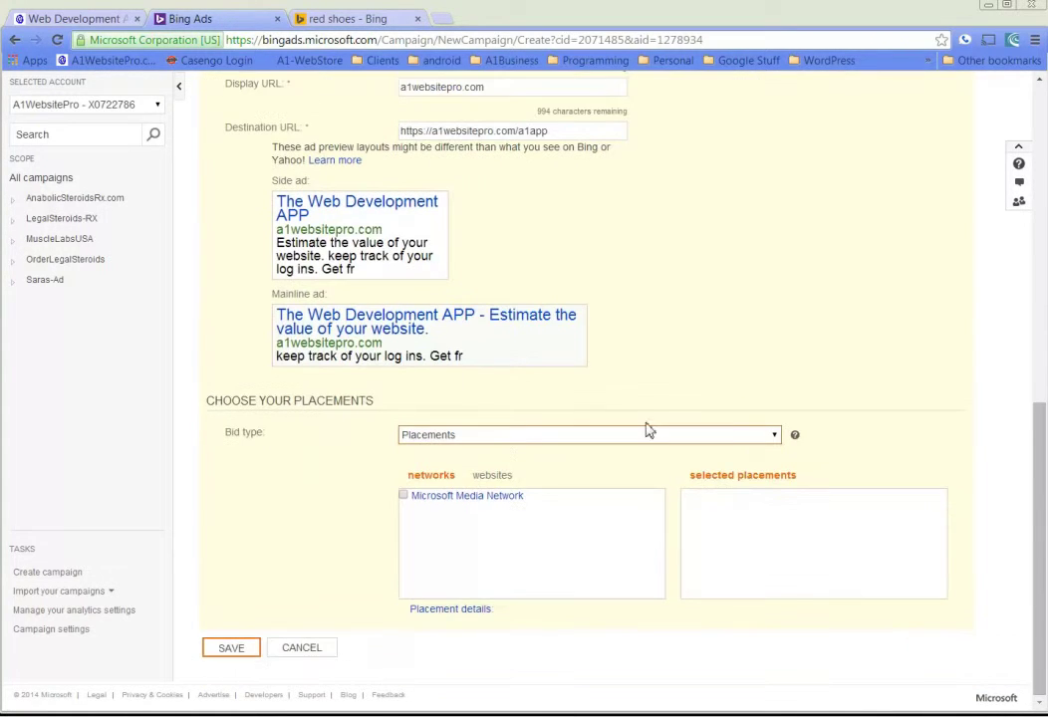
click(506, 439)
click(489, 450)
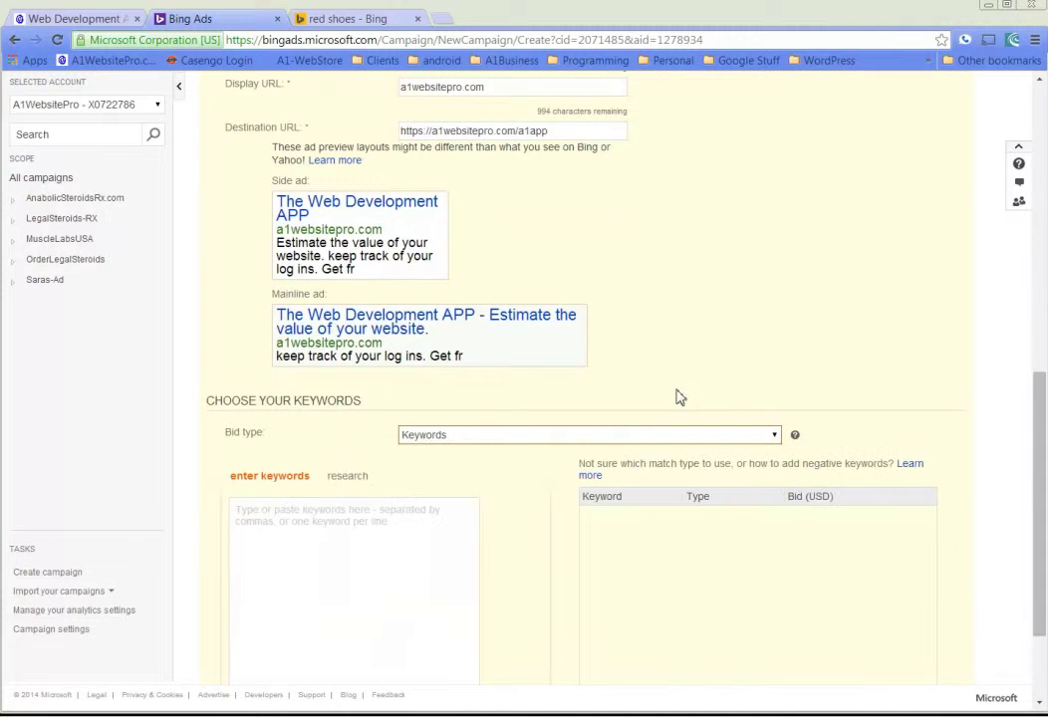
- Add the keywords web development app, website estimator and website value estimator to the campaign
click(325, 518)
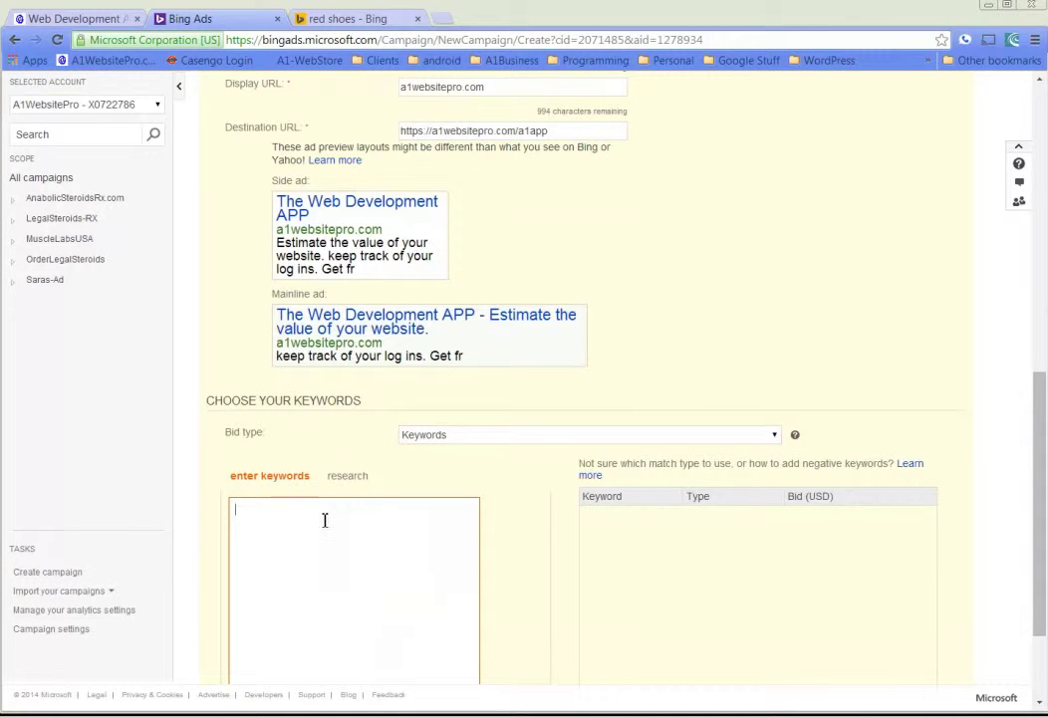
text(web development app)
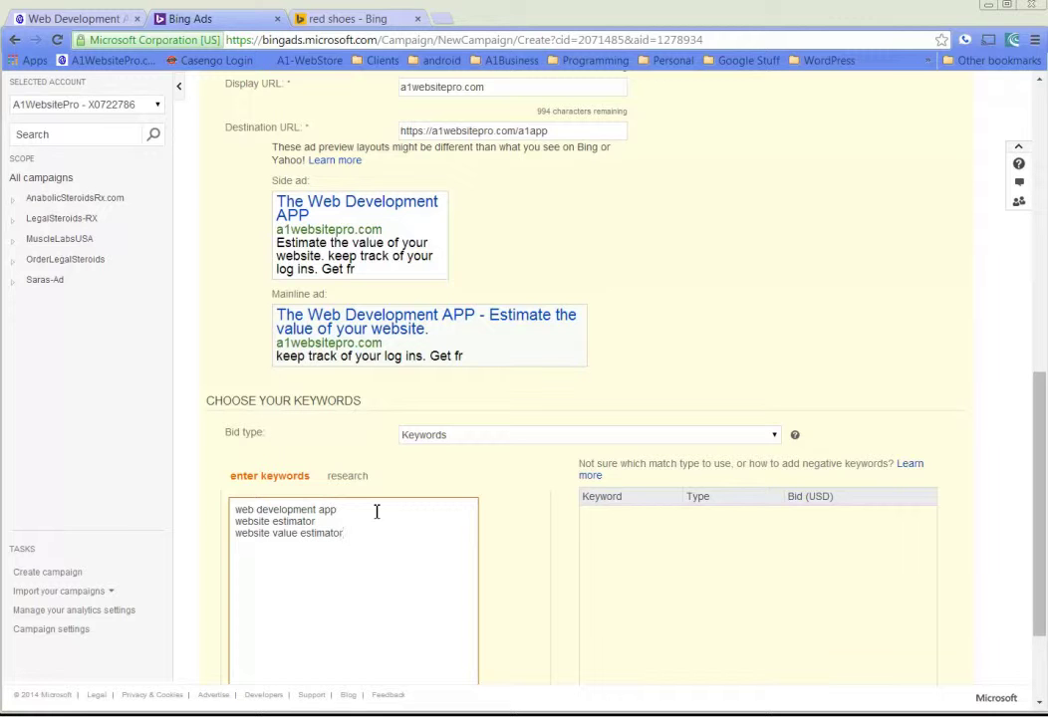
scroll(402, 524, down, 2)
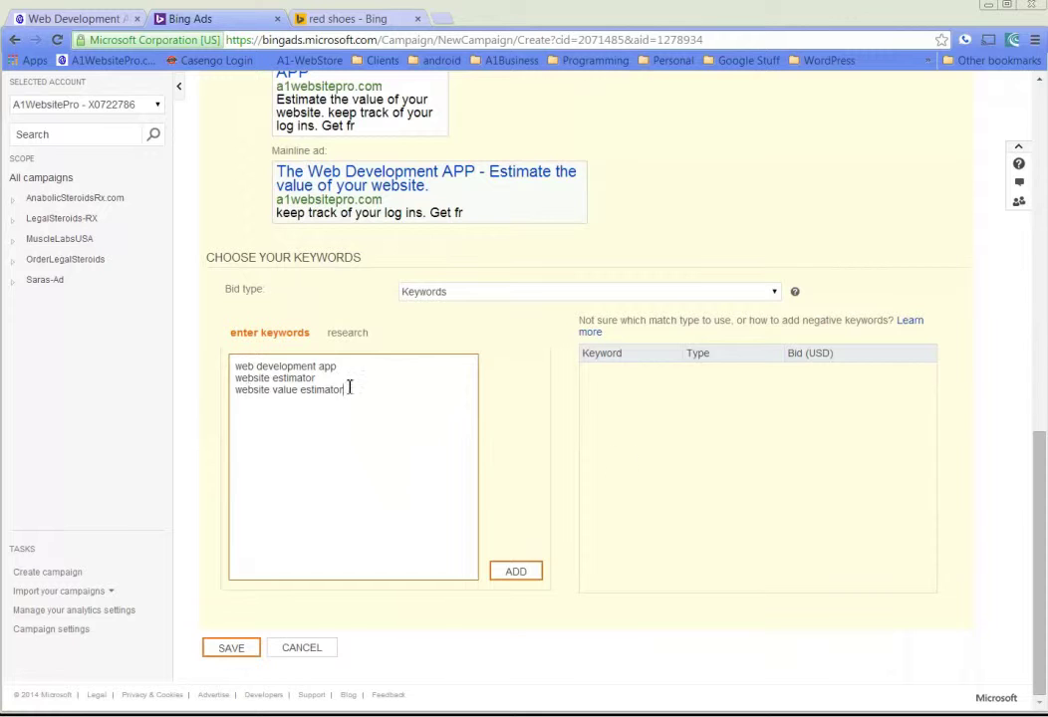
click(519, 576)
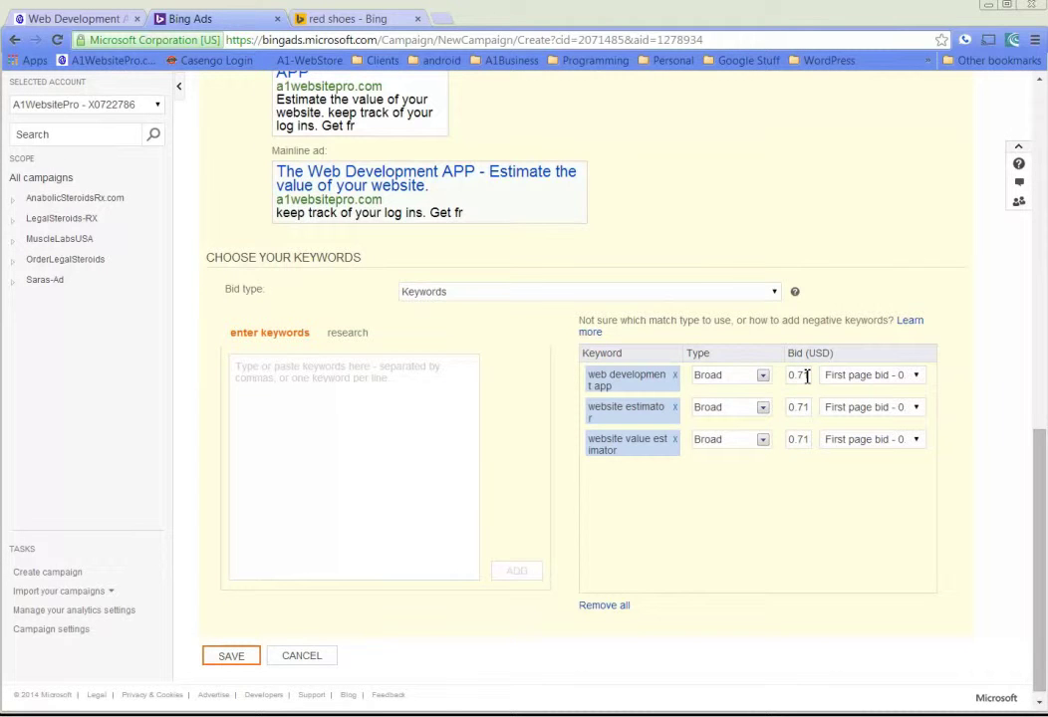
- Check the bid choices for the web development app keyword and save this part of the campaign form
click(916, 377)
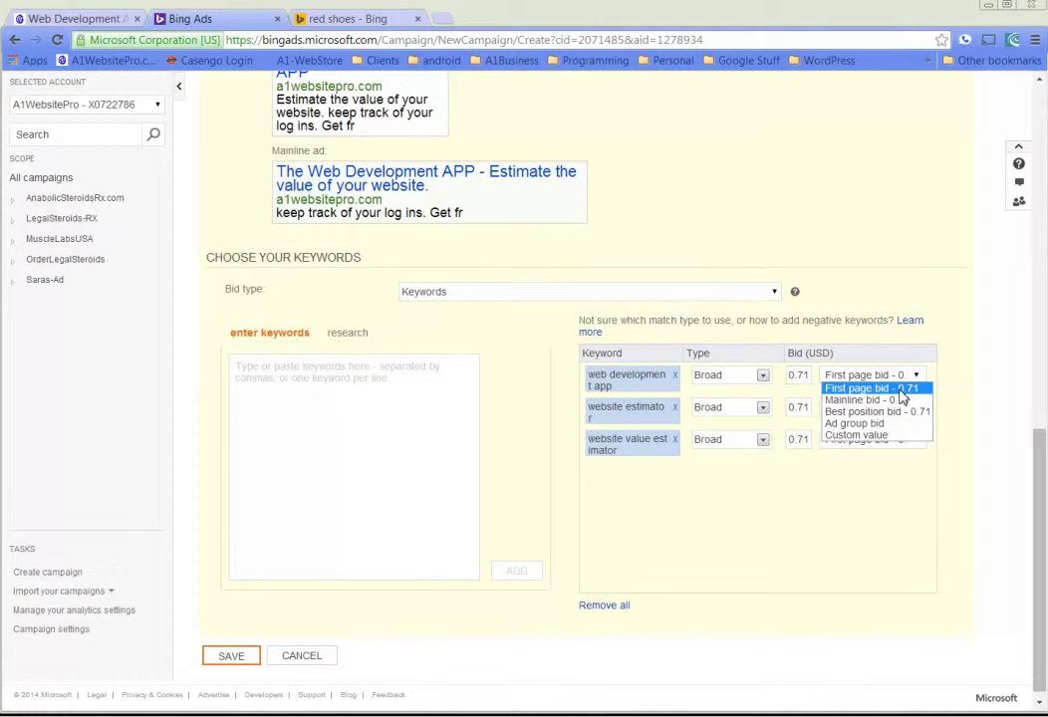
click(860, 520)
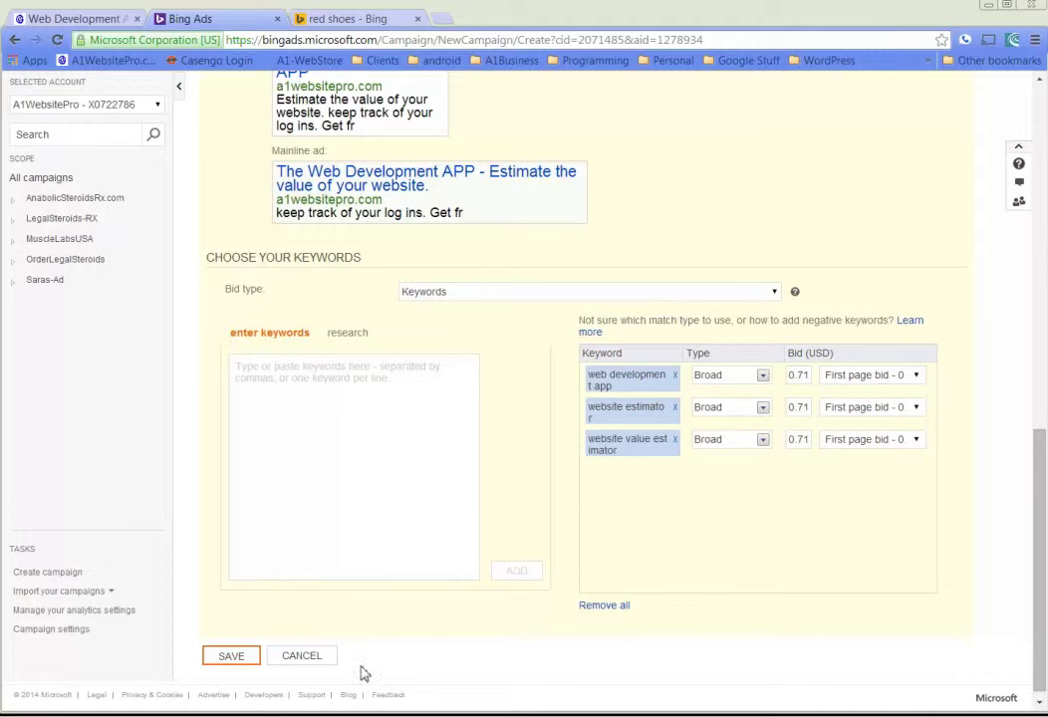
scroll(463, 647, down, 1)
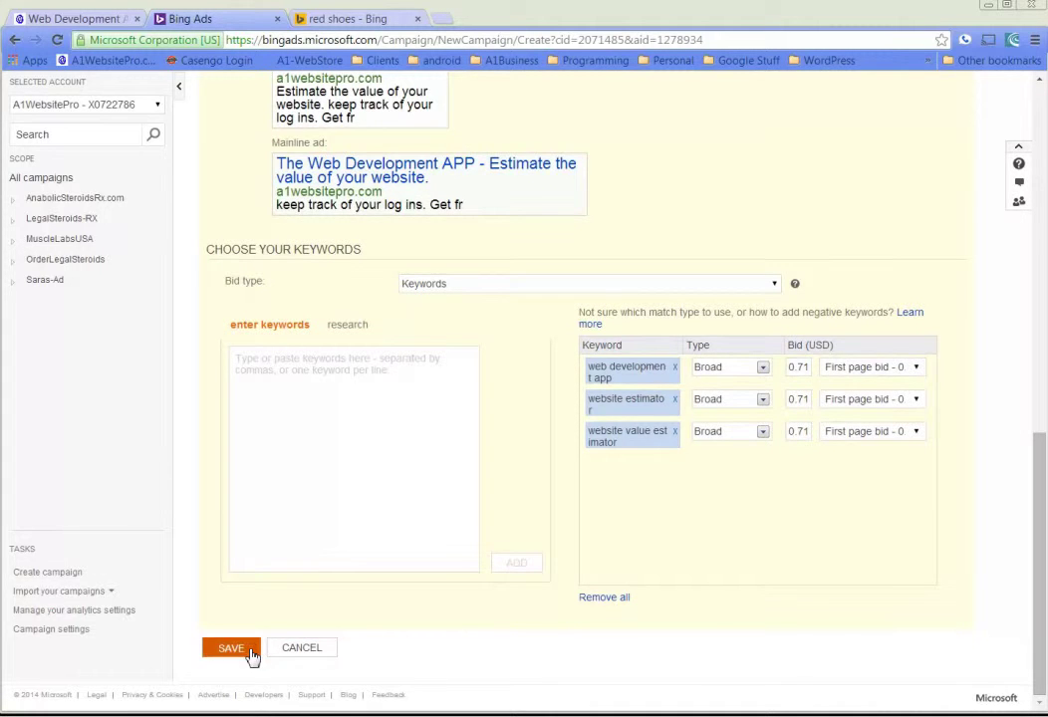
click(231, 649)
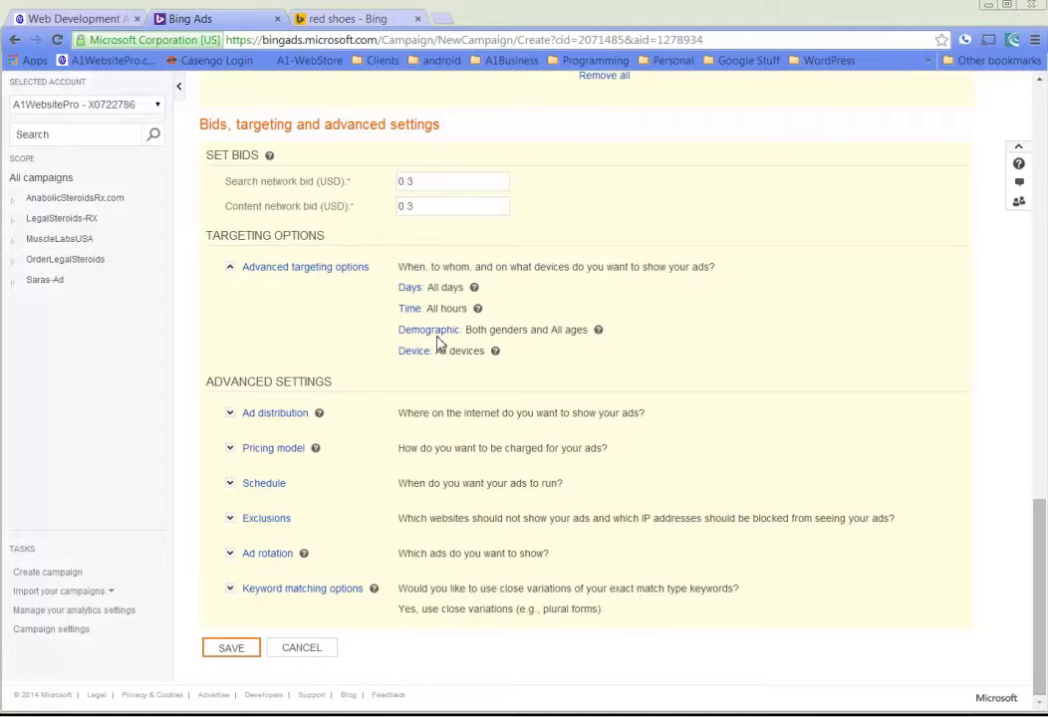
- Set both the search network bid and the content network bid to 0.6 USD
scroll(379, 444, up, 4)
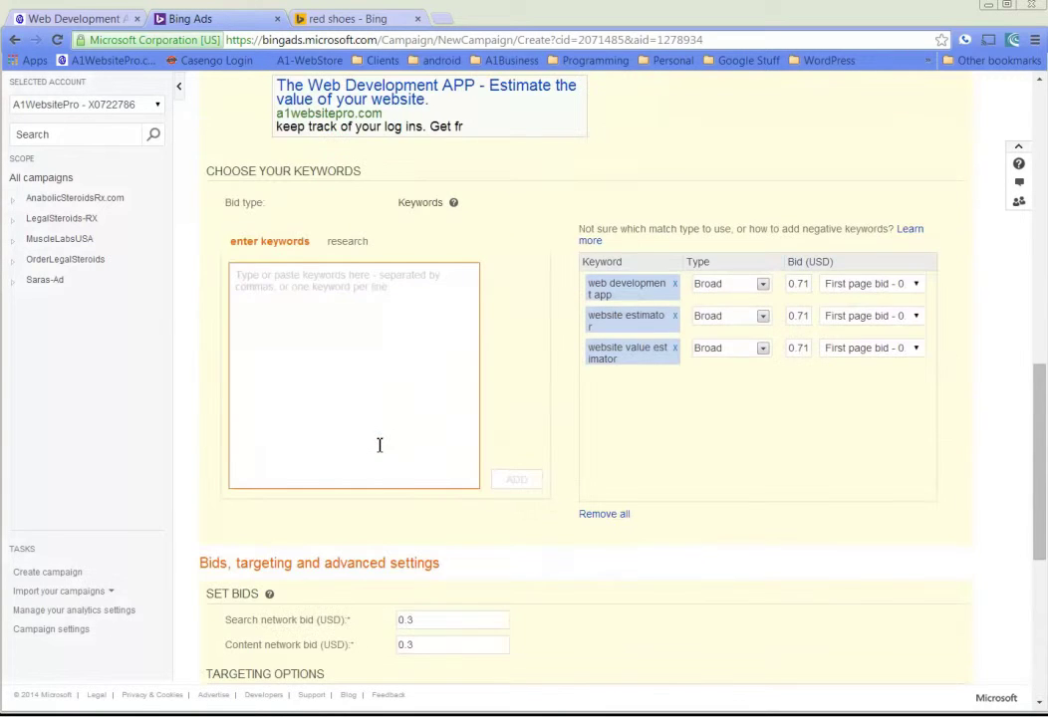
scroll(540, 481, up, 3)
scroll(540, 481, down, 3)
scroll(540, 481, down, 3)
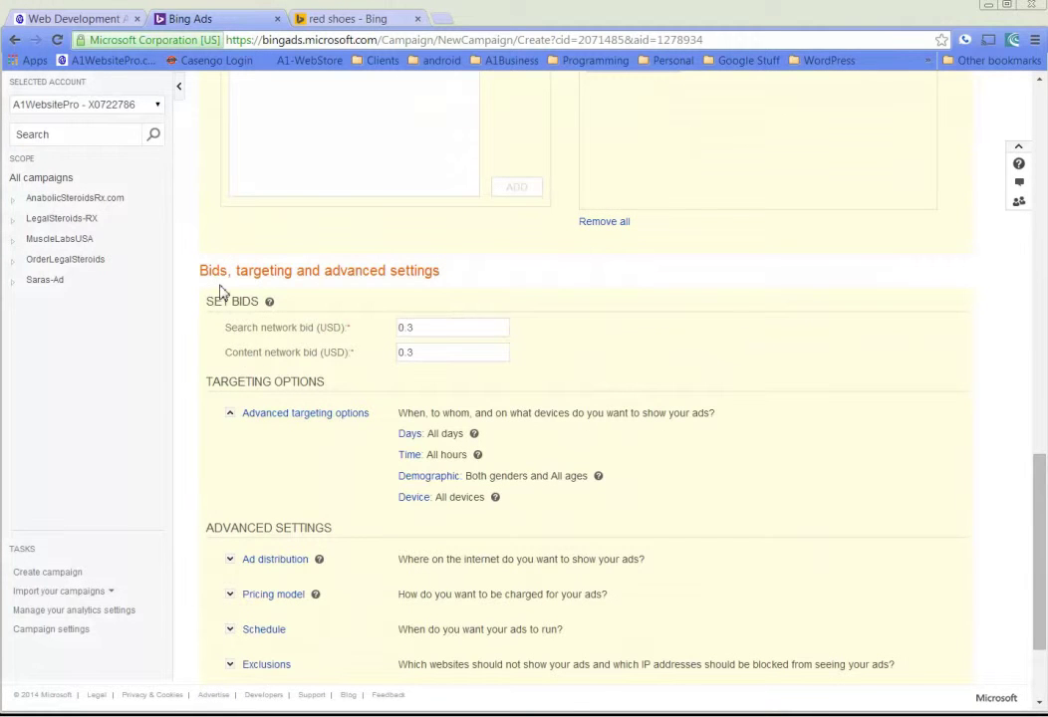
click(405, 326)
drag(430, 328, 413, 330)
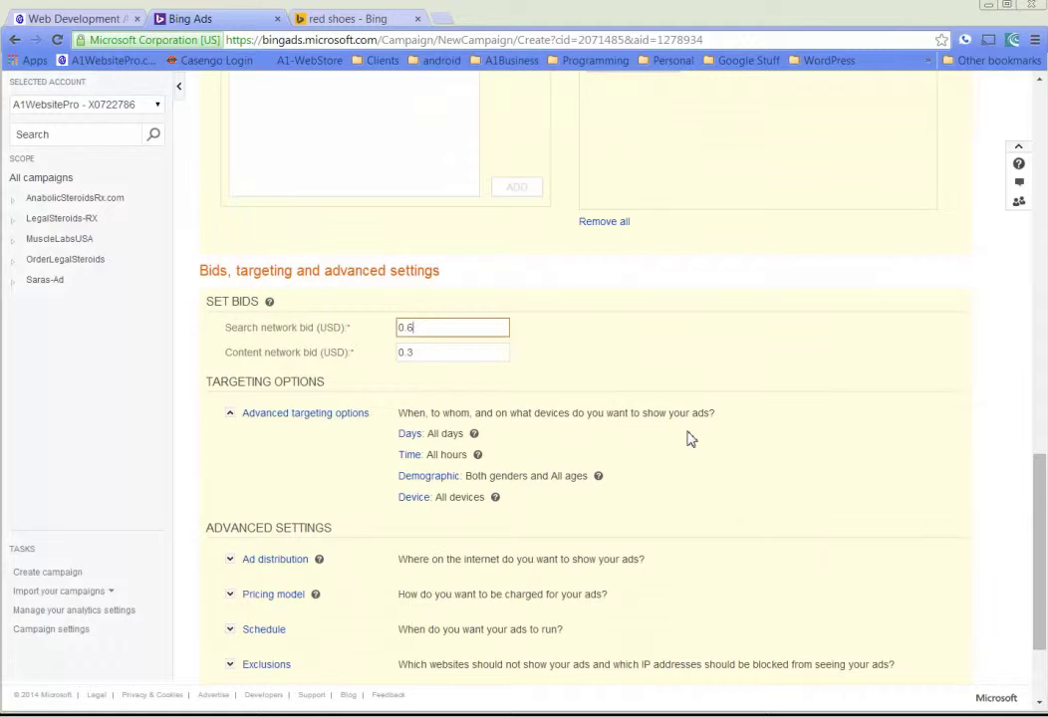
click(429, 355)
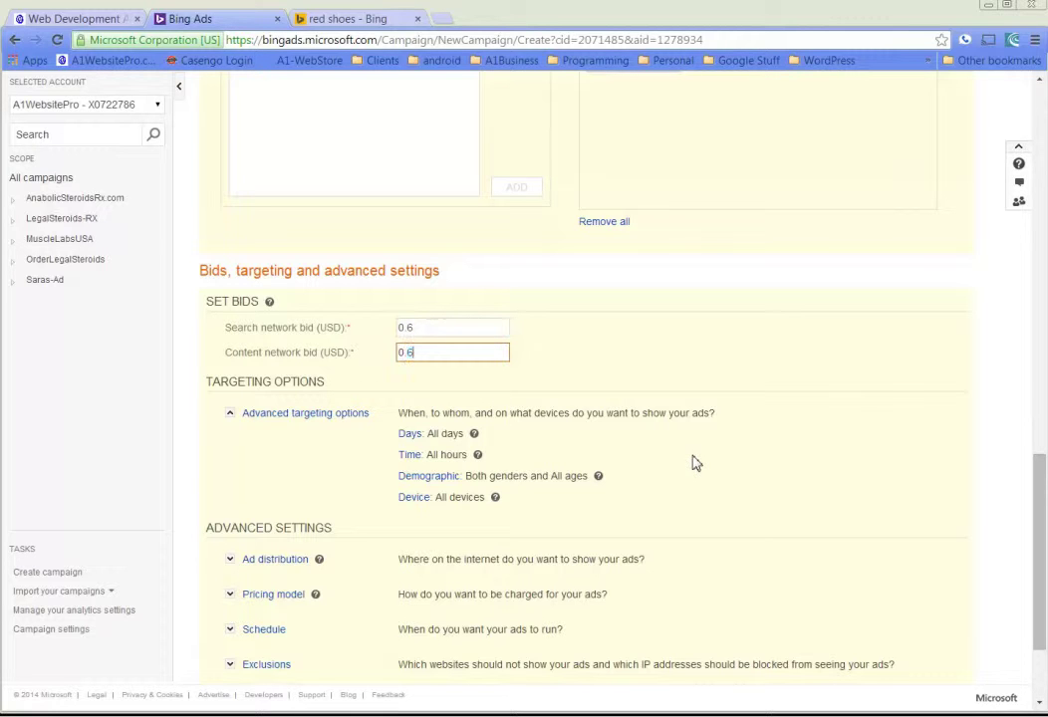
click(714, 367)
- Look over the targeting and advanced settings and save the new campaign
scroll(769, 367, down, 3)
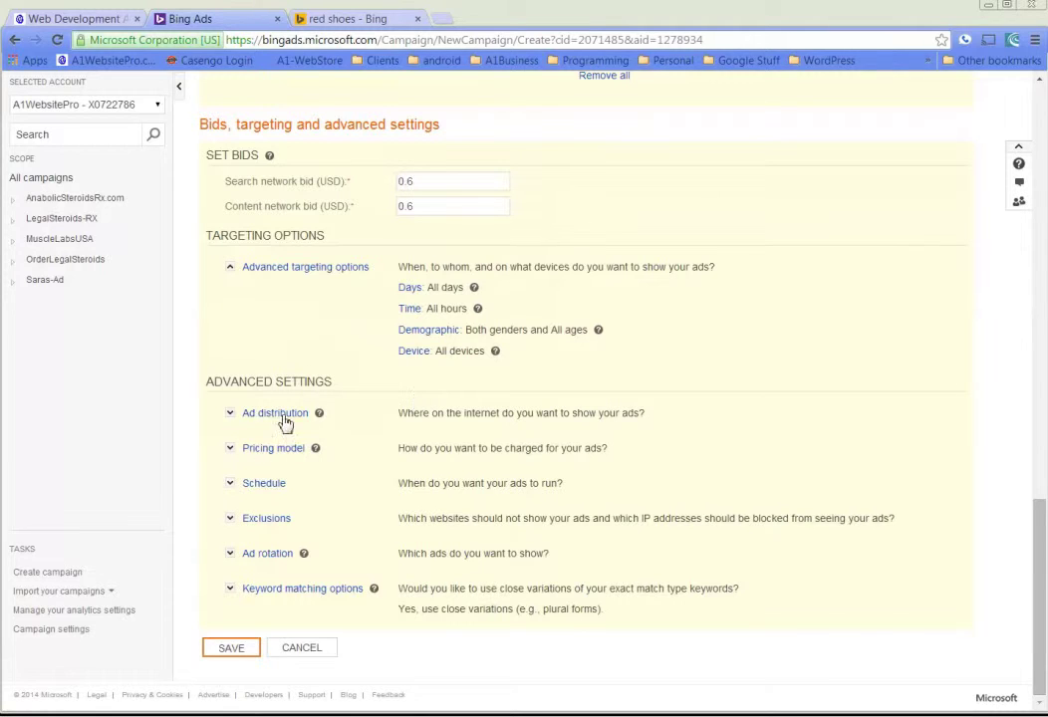
right_click(426, 338)
click(687, 357)
click(228, 648)
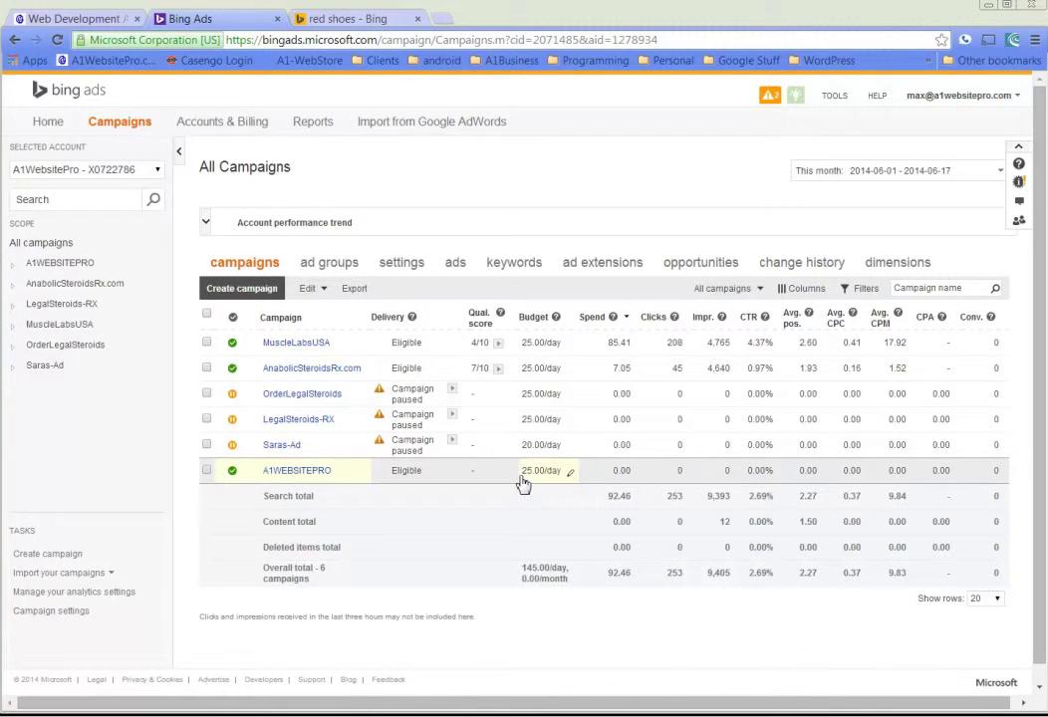
- Open Ad group #1 of the A1WEBSITEPRO campaign and review its keywords, ads, ad extensions and settings
click(297, 471)
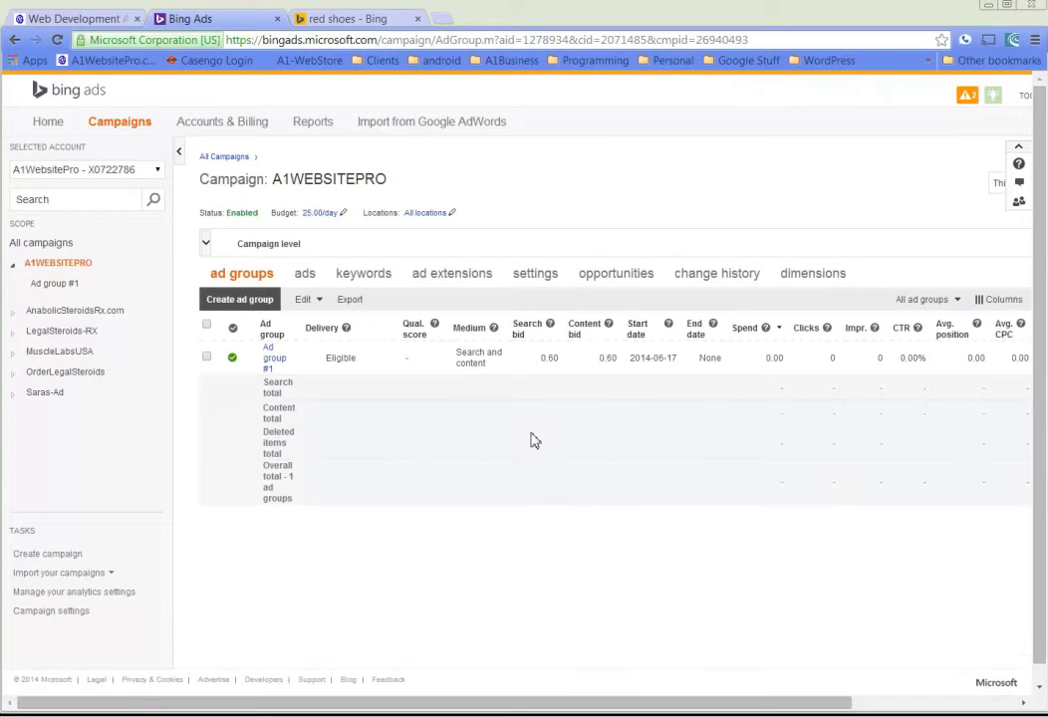
click(277, 367)
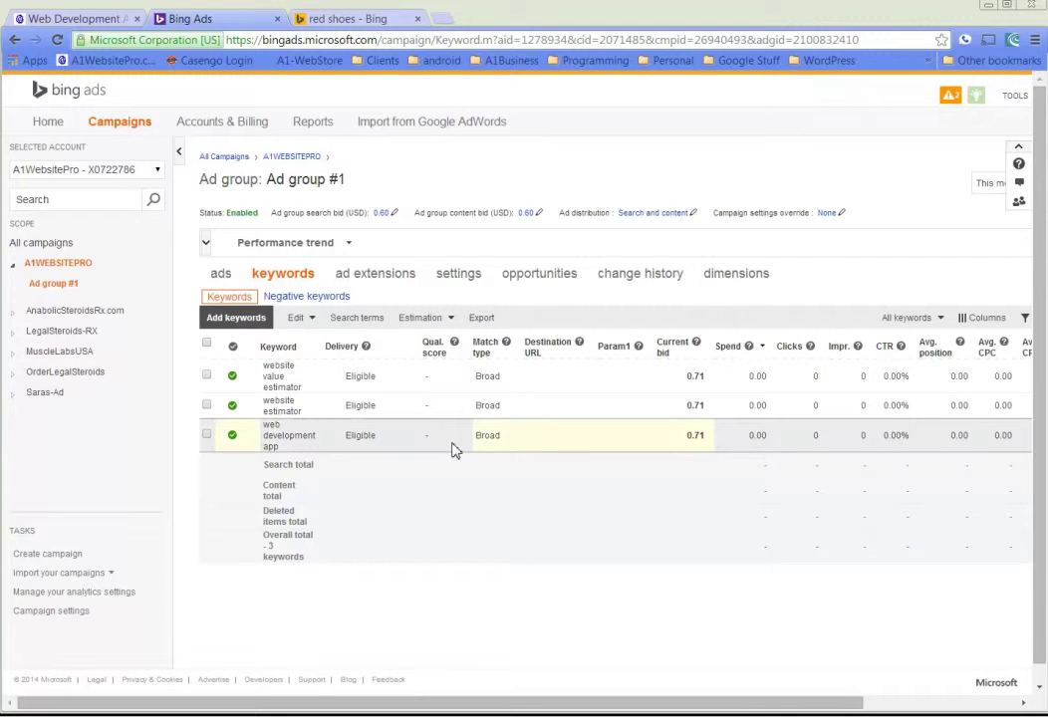
click(221, 275)
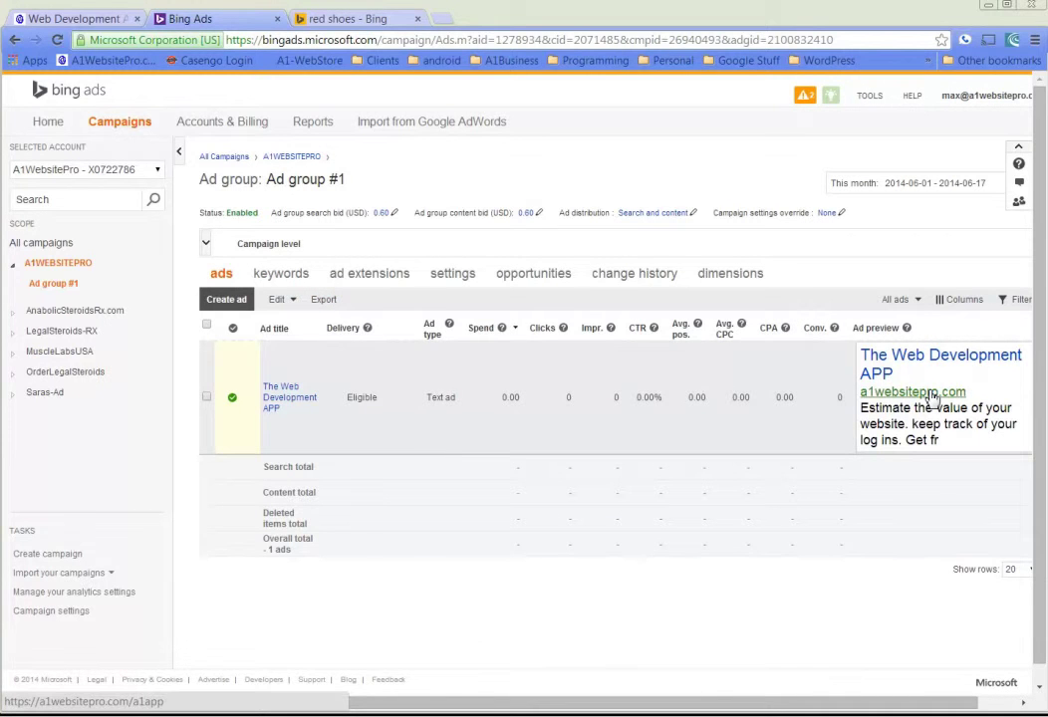
click(356, 276)
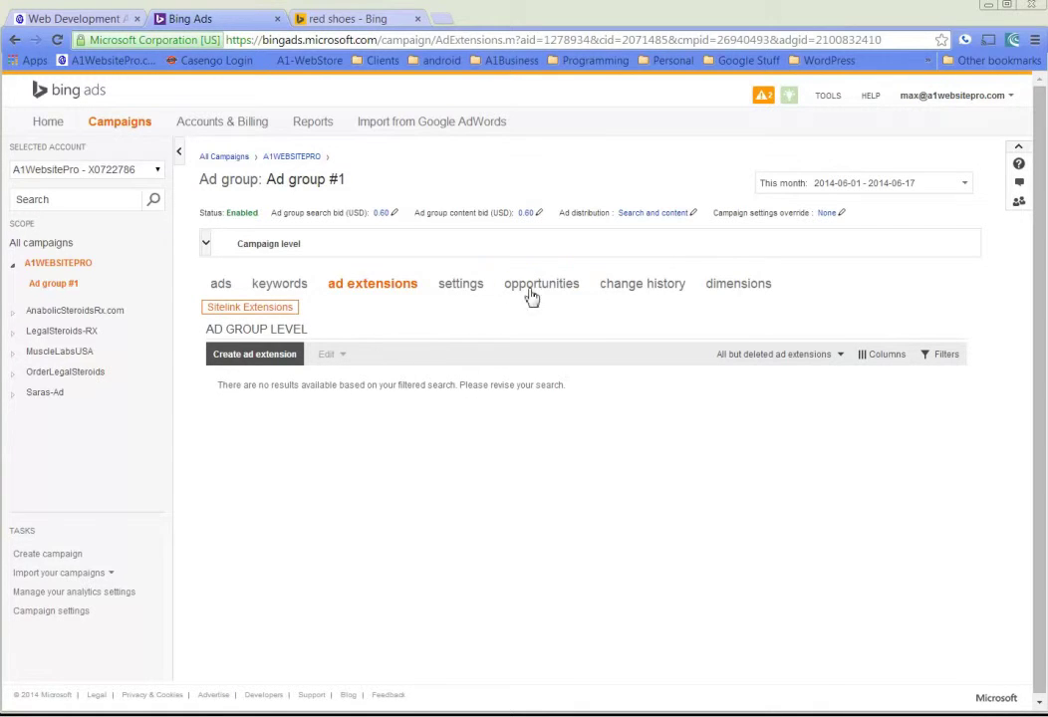
click(472, 290)
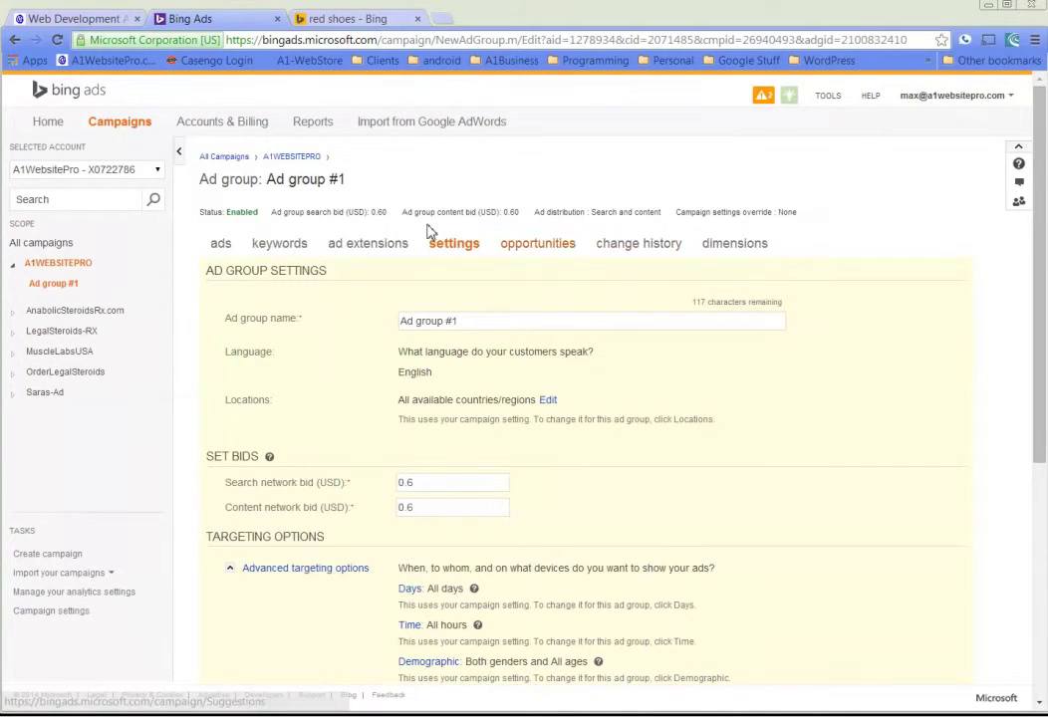
- Start creating another ad in Ad group #1 and check the available ad types, keeping Text ad
click(221, 249)
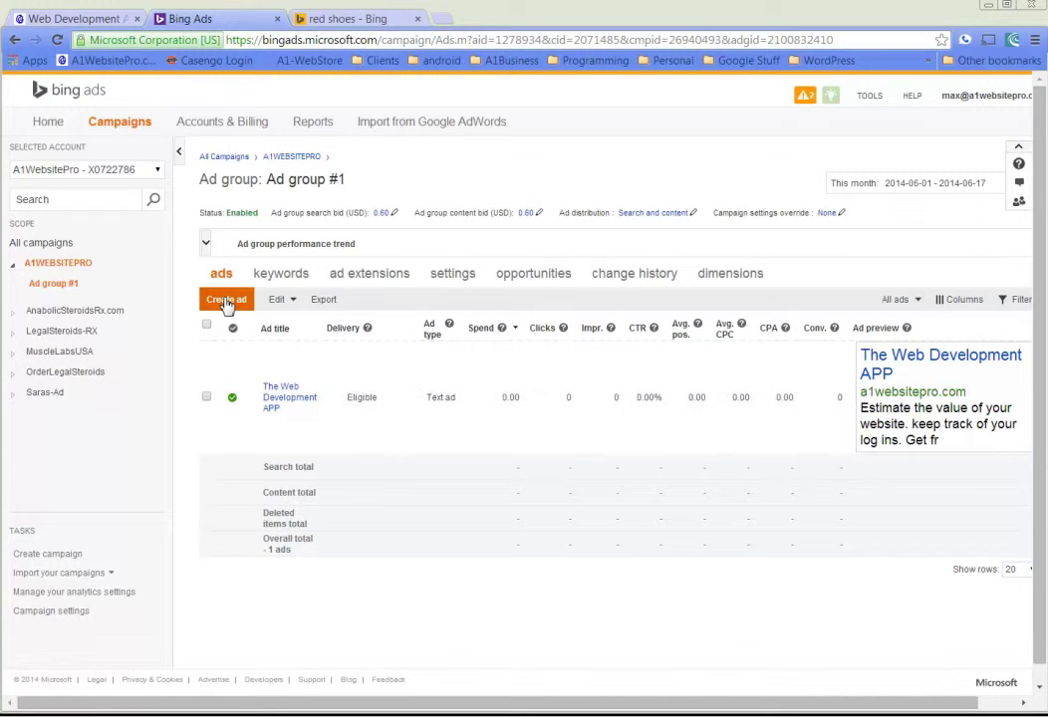
click(226, 299)
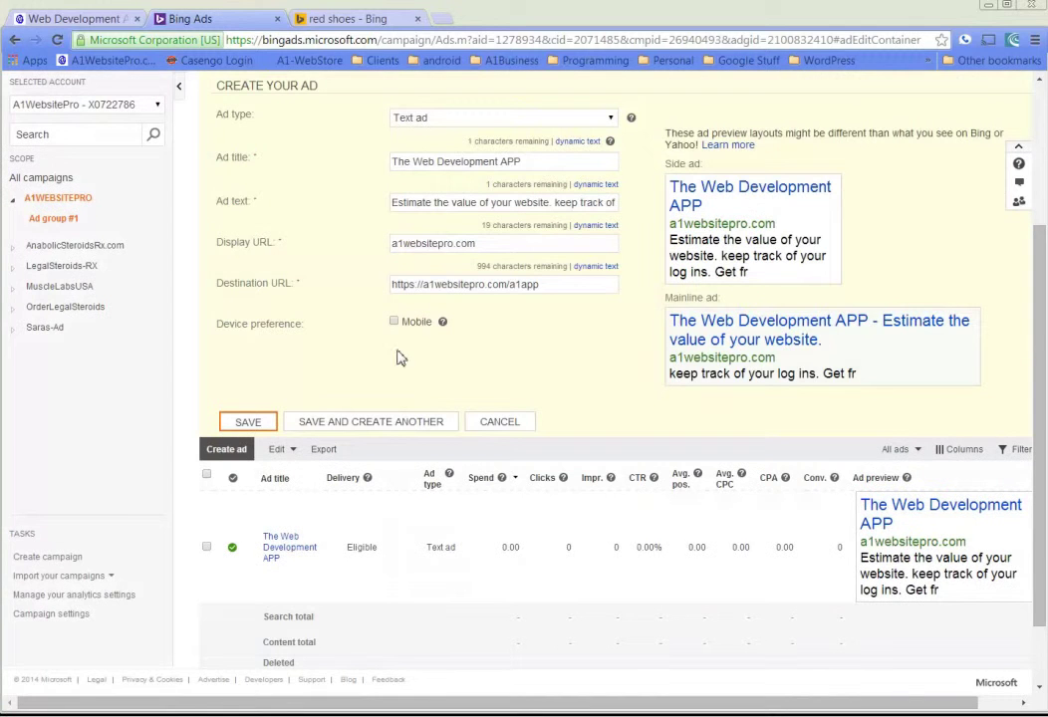
scroll(292, 329, up, 1)
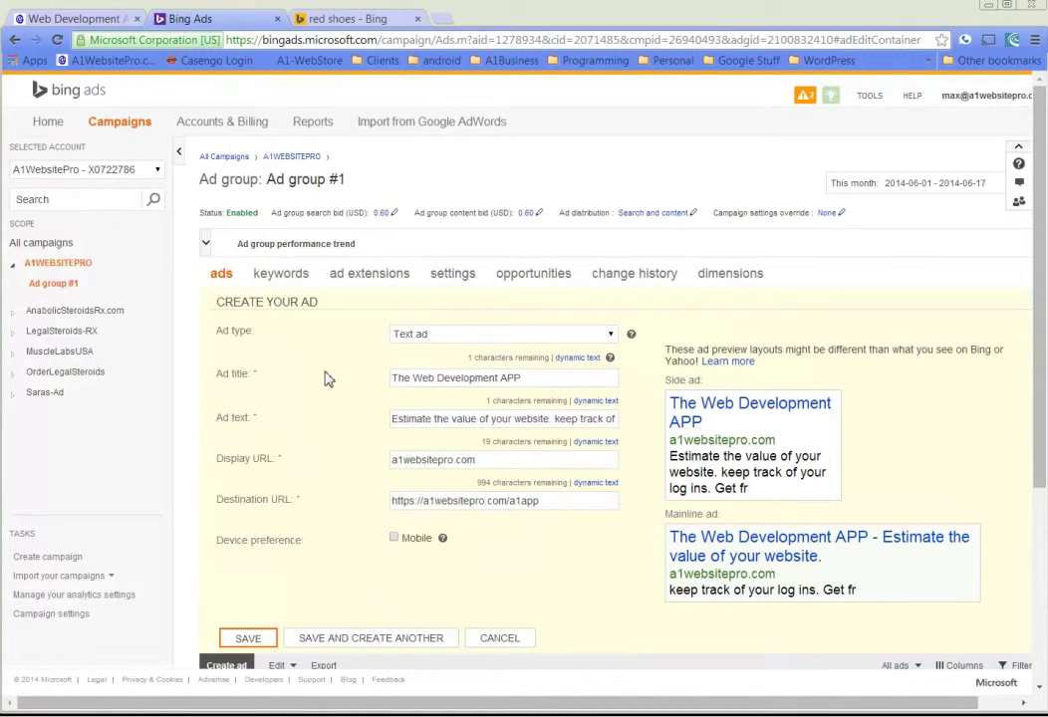
scroll(317, 448, down, 2)
scroll(403, 505, down, 1)
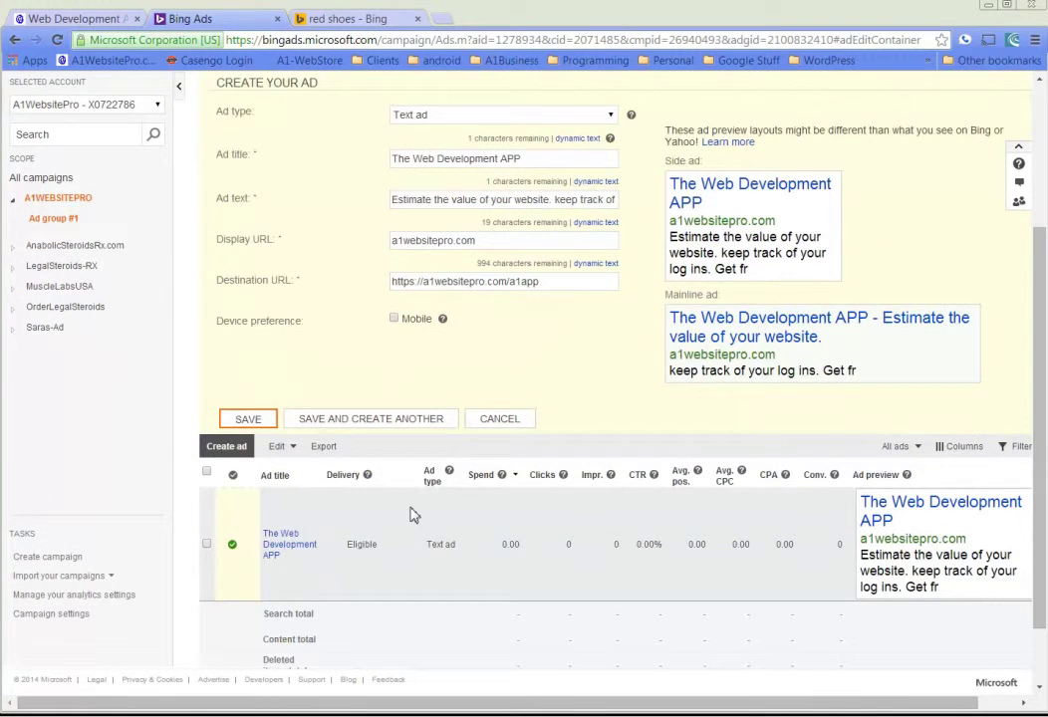
scroll(478, 478, down, 1)
scroll(613, 535, up, 3)
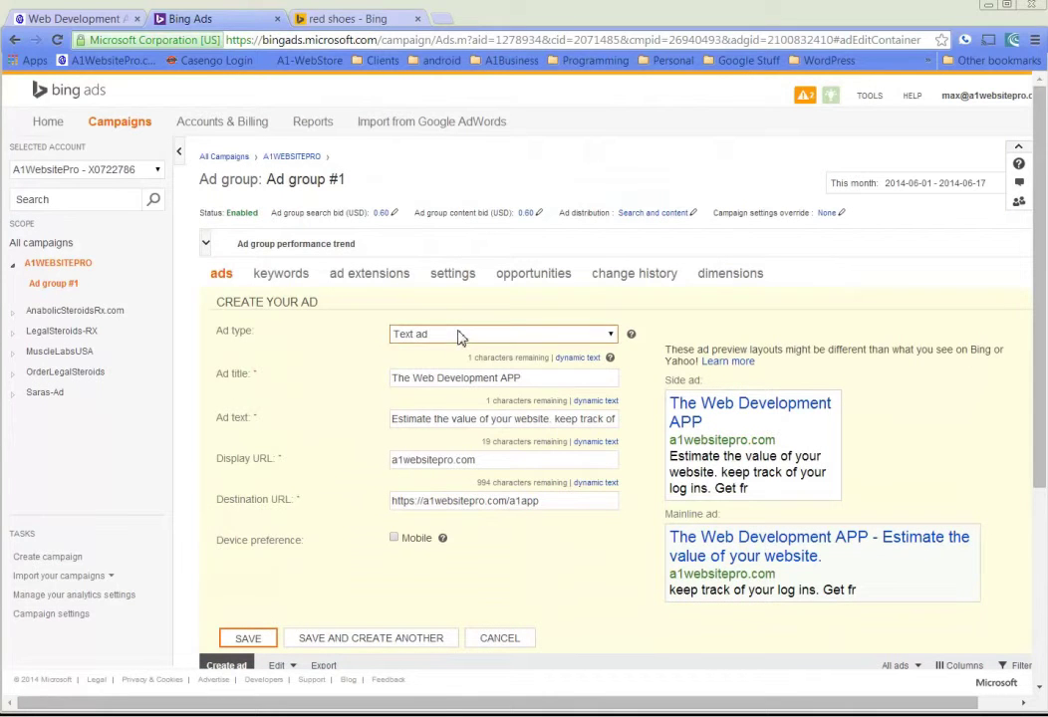
click(460, 336)
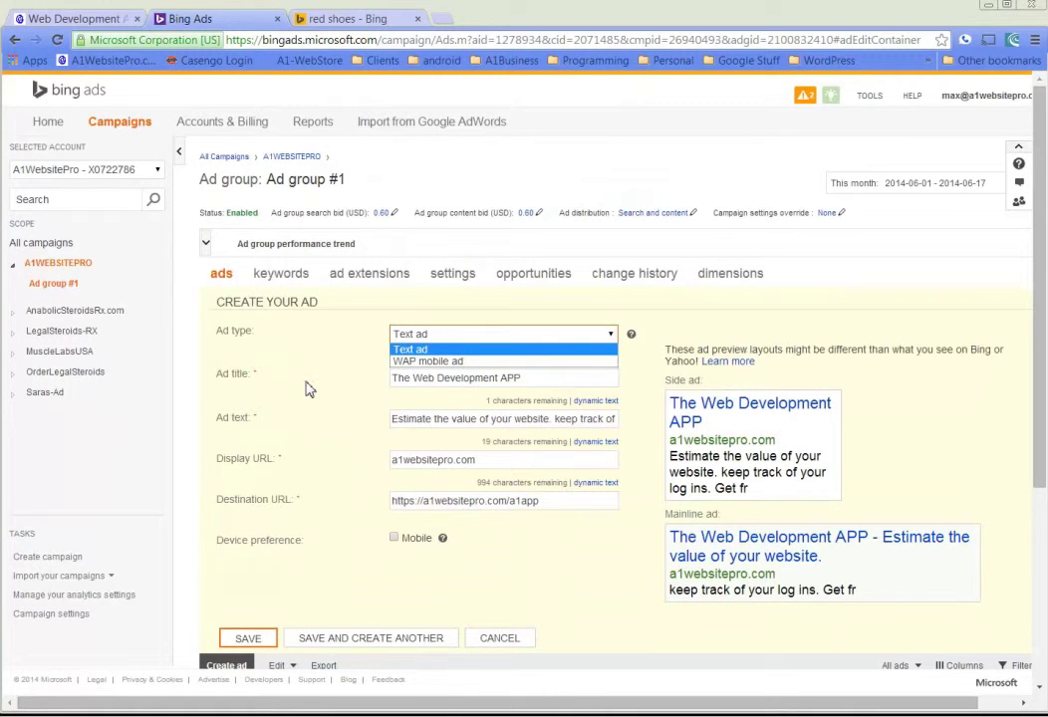
click(306, 390)
- Replace the new ad's title with "APP For Web Developmnent"
click(489, 379)
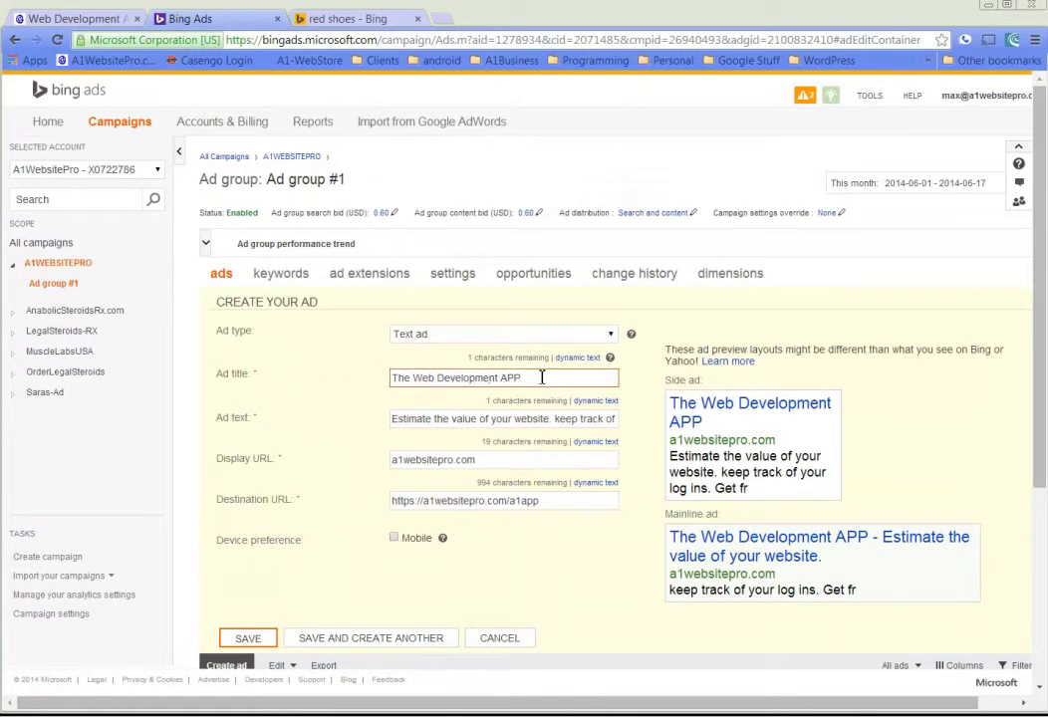
key(ctrl+a)
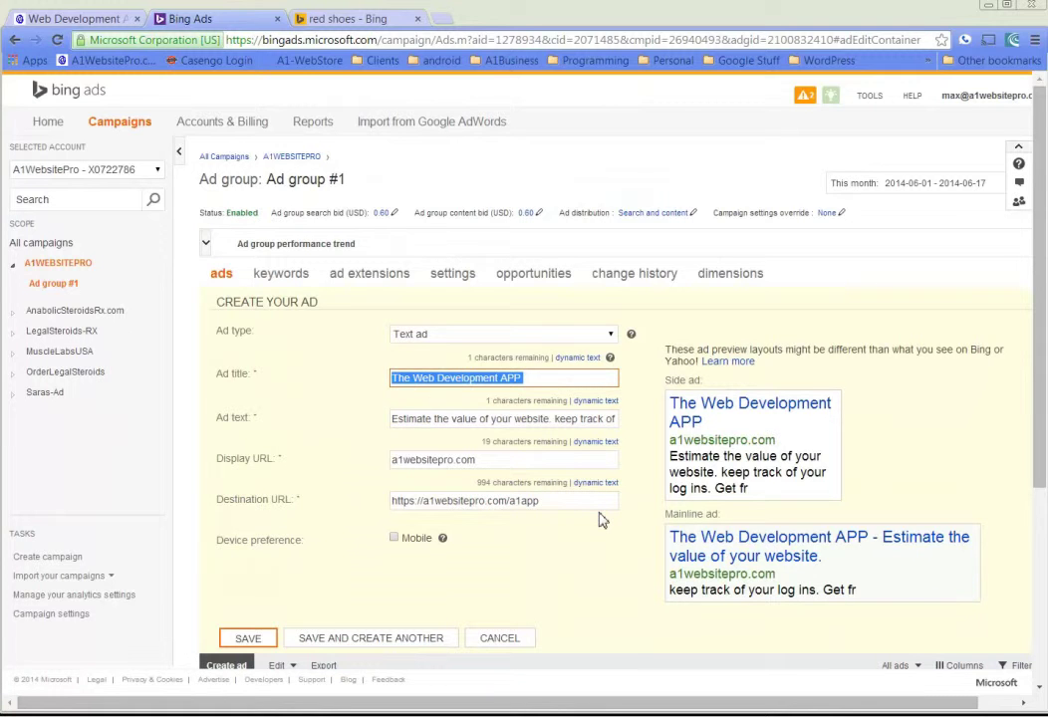
text(App)
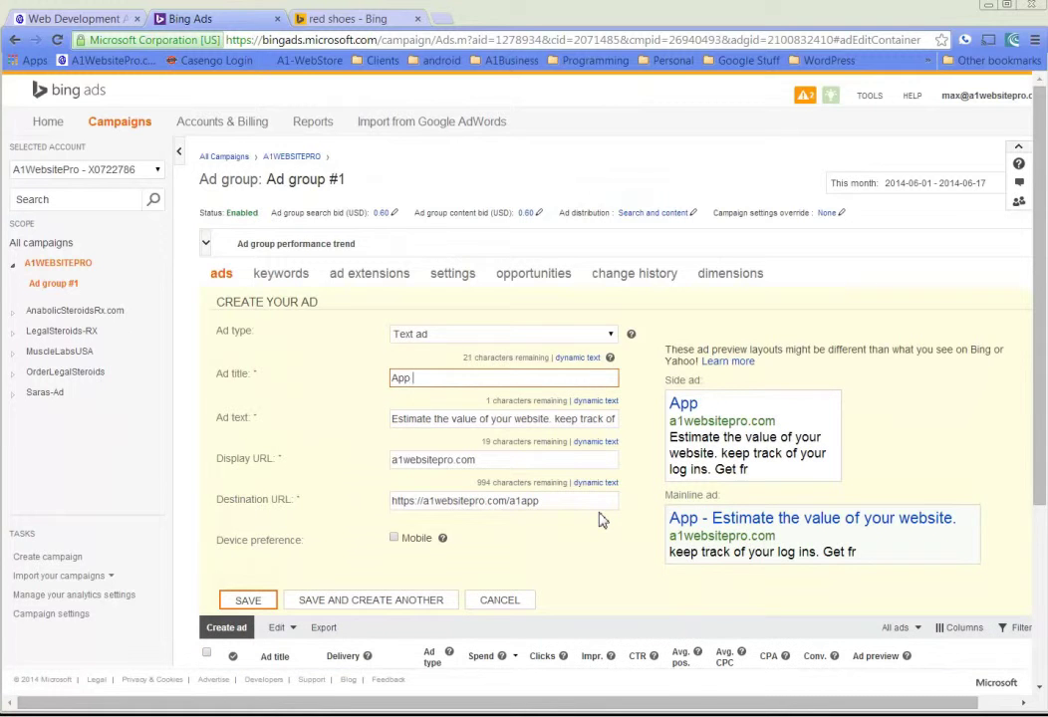
key(BackSpace)
key(BackSpace)
key(BackSpace)
text(APP FOR)
key(BackSpace)
key(BackSpace)
text(or Web Developmnent)
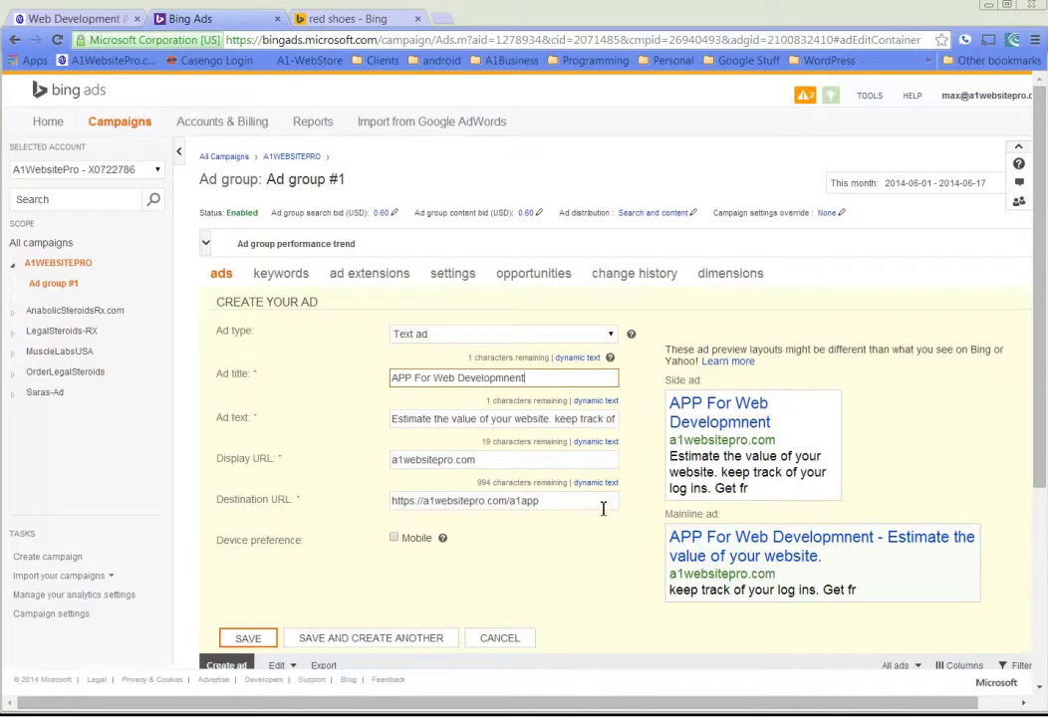
- Replace the new ad's text with "Have you ever wondered what it would cost for a new website? Download"
drag(396, 420, 886, 418)
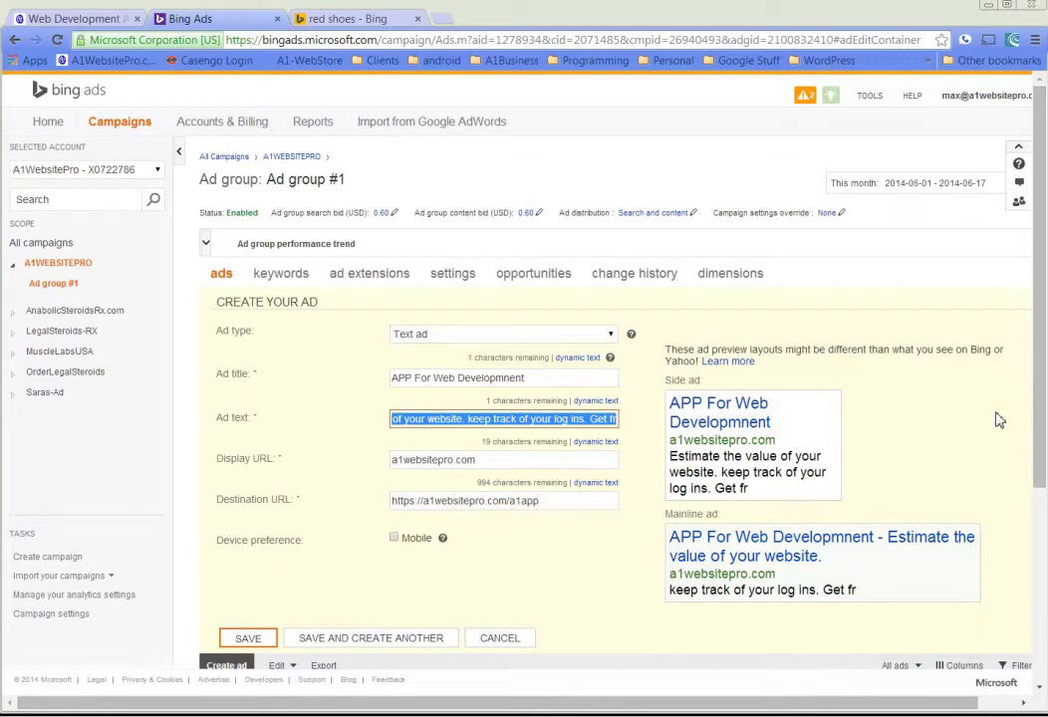
text(Have you ever)
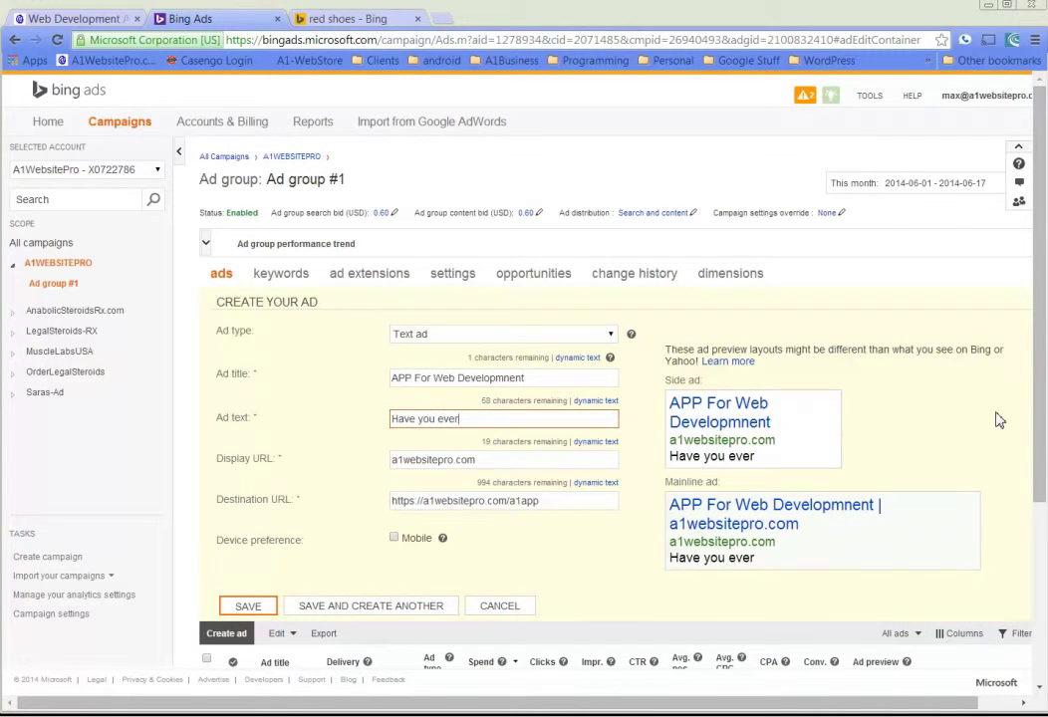
text( wondered what it swo)
key(BackSpace)
text(would cost foi)
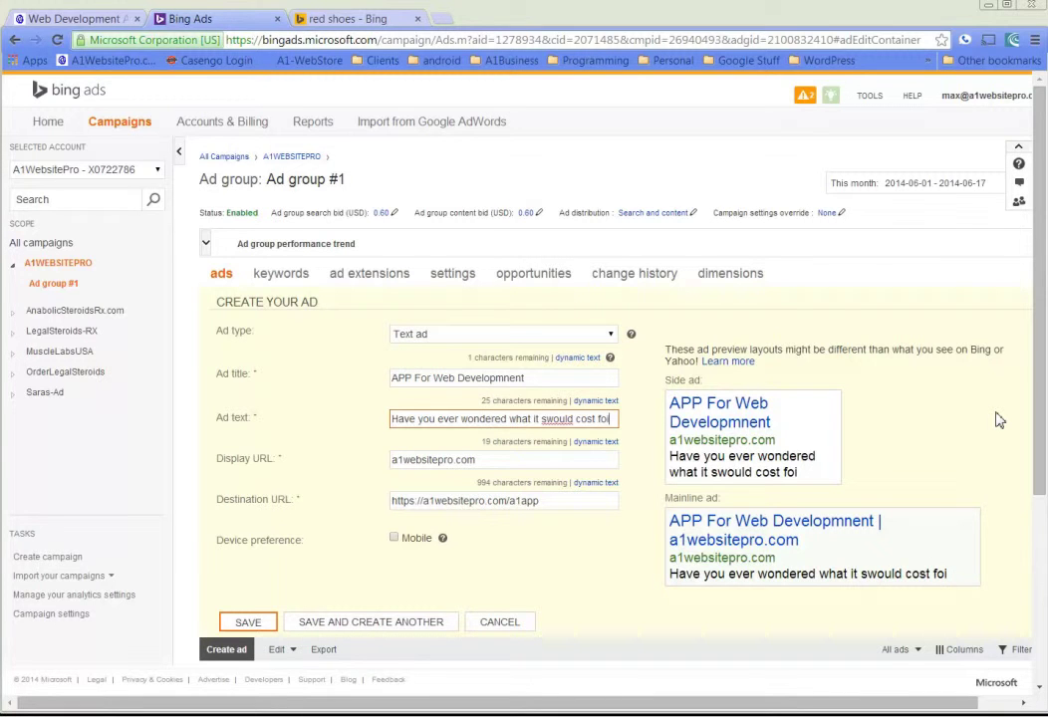
text(rr a new)
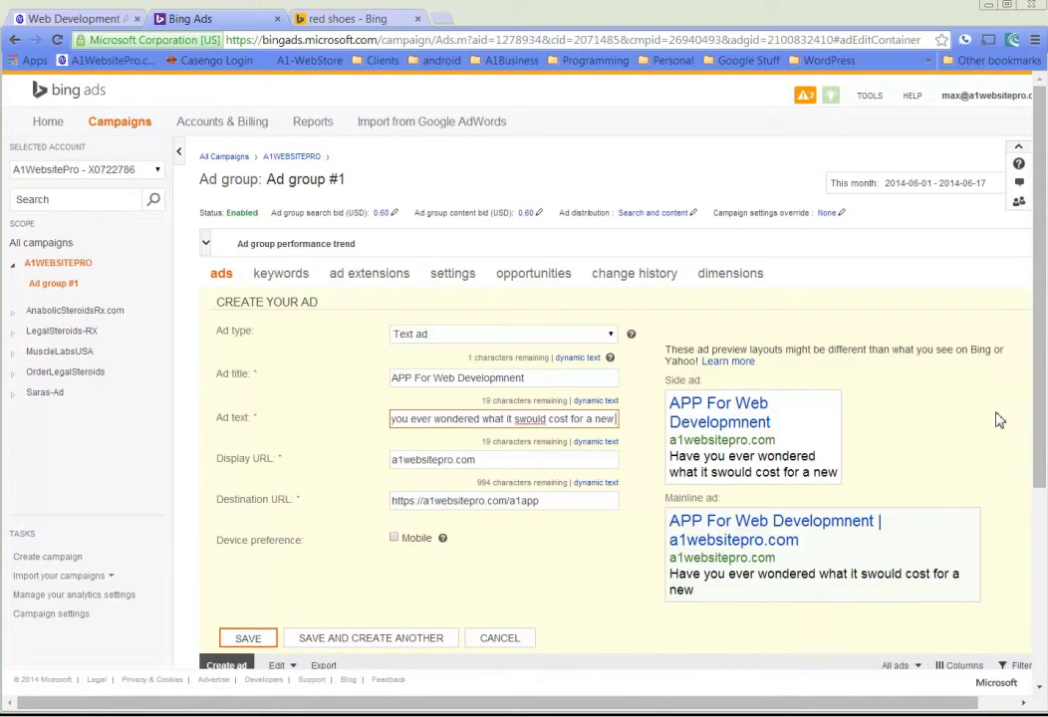
text( website?)
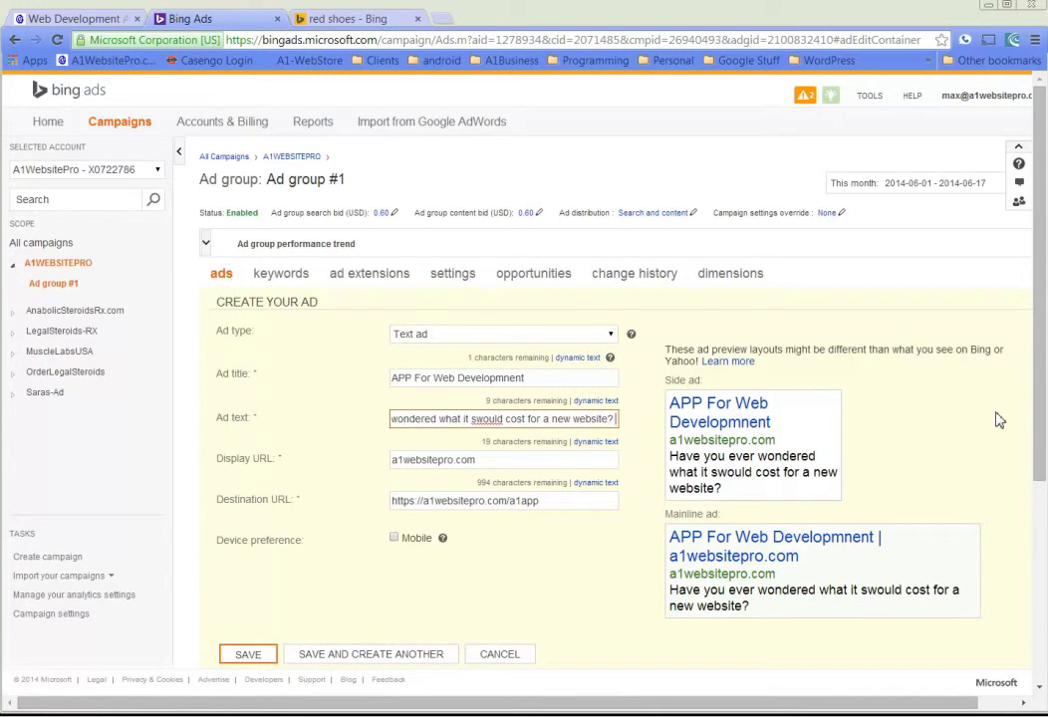
text( Download)
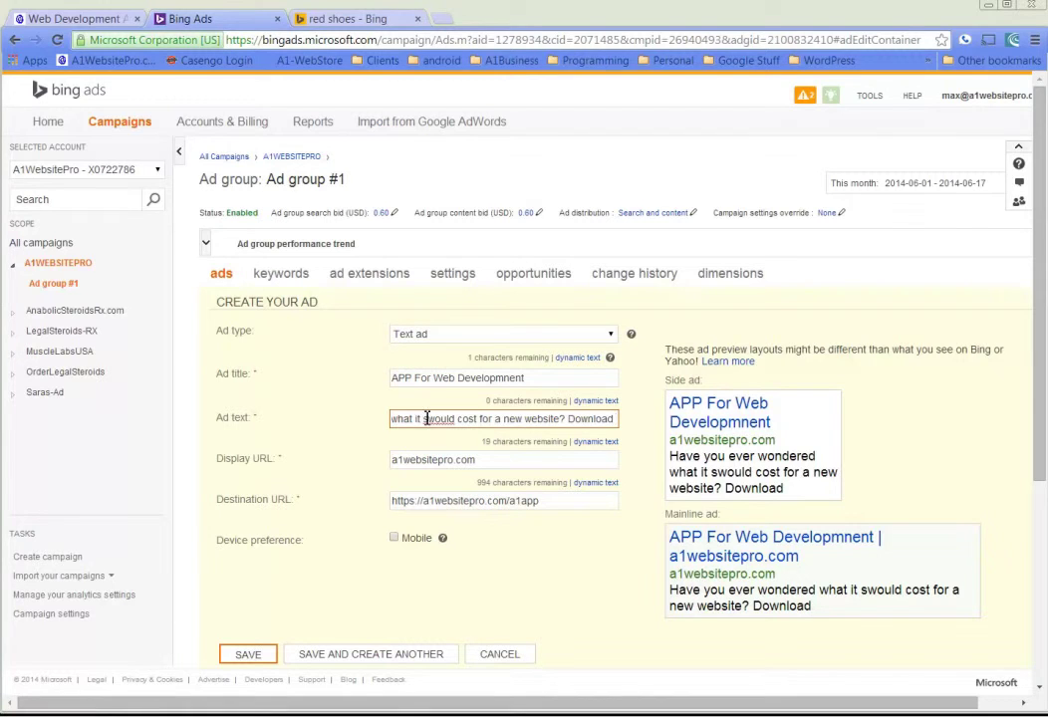
key(BackSpace)
click(512, 463)
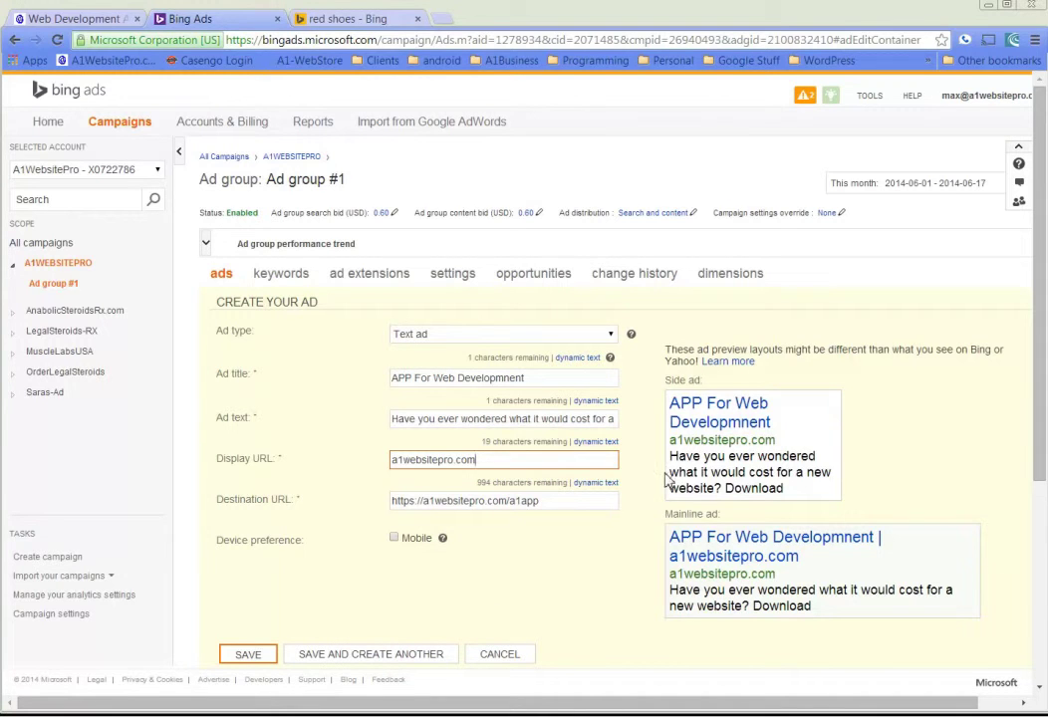
- Preview the ad with the Mobile device preference, leave that preference off, and save the new text ad
drag(672, 472, 893, 473)
click(261, 652)
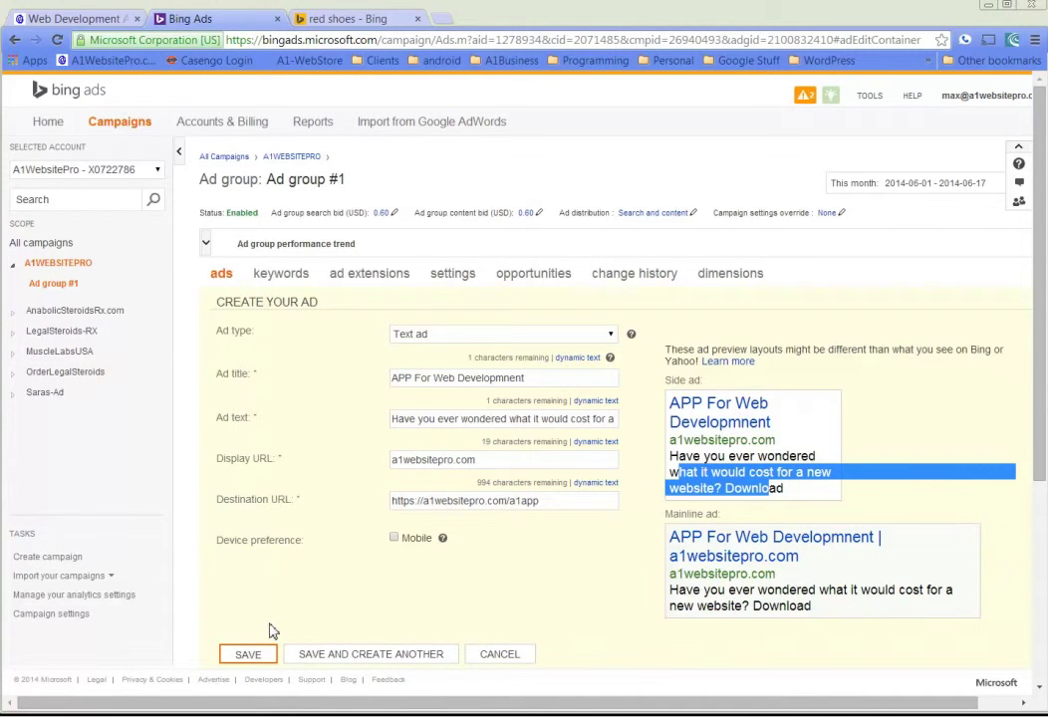
click(393, 538)
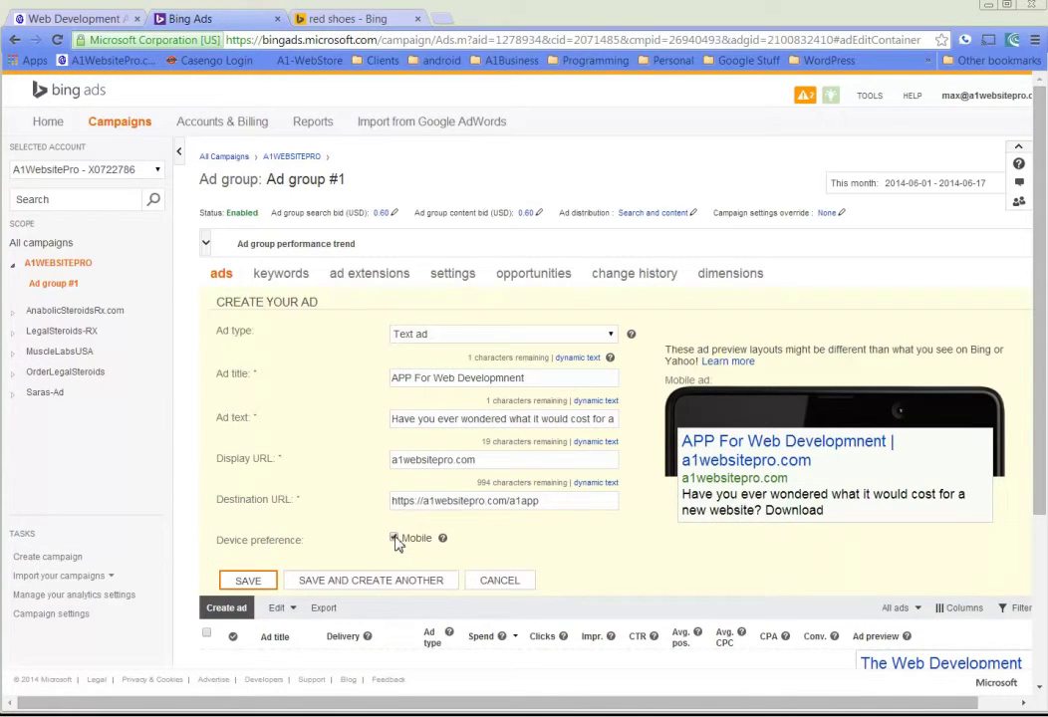
click(394, 538)
scroll(289, 557, down, 2)
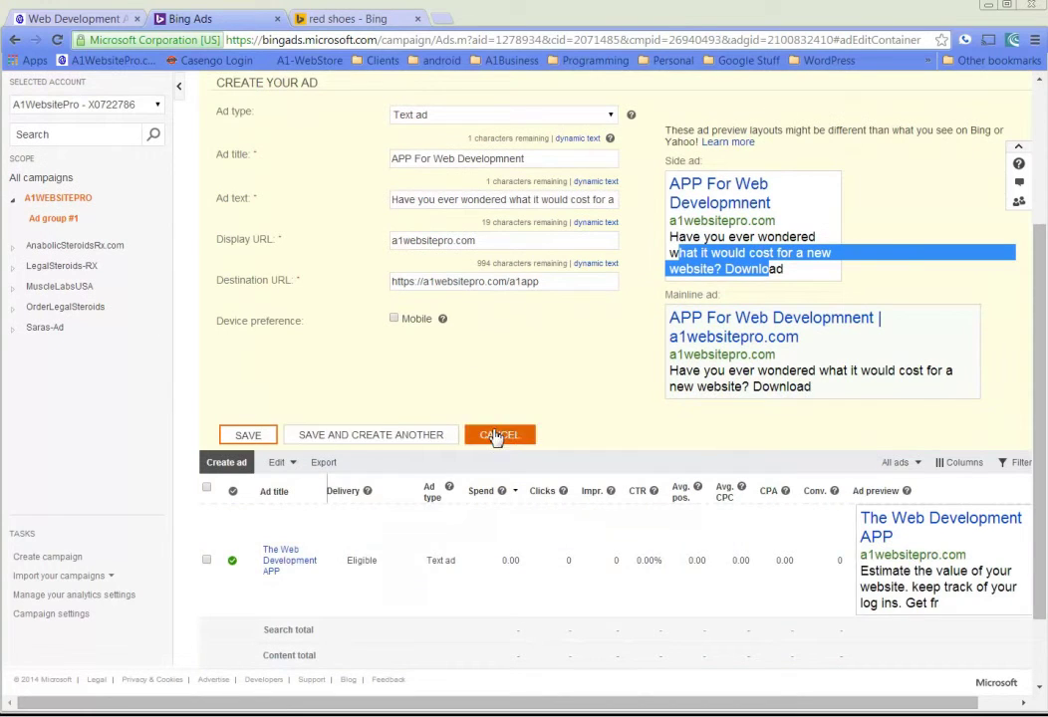
click(239, 435)
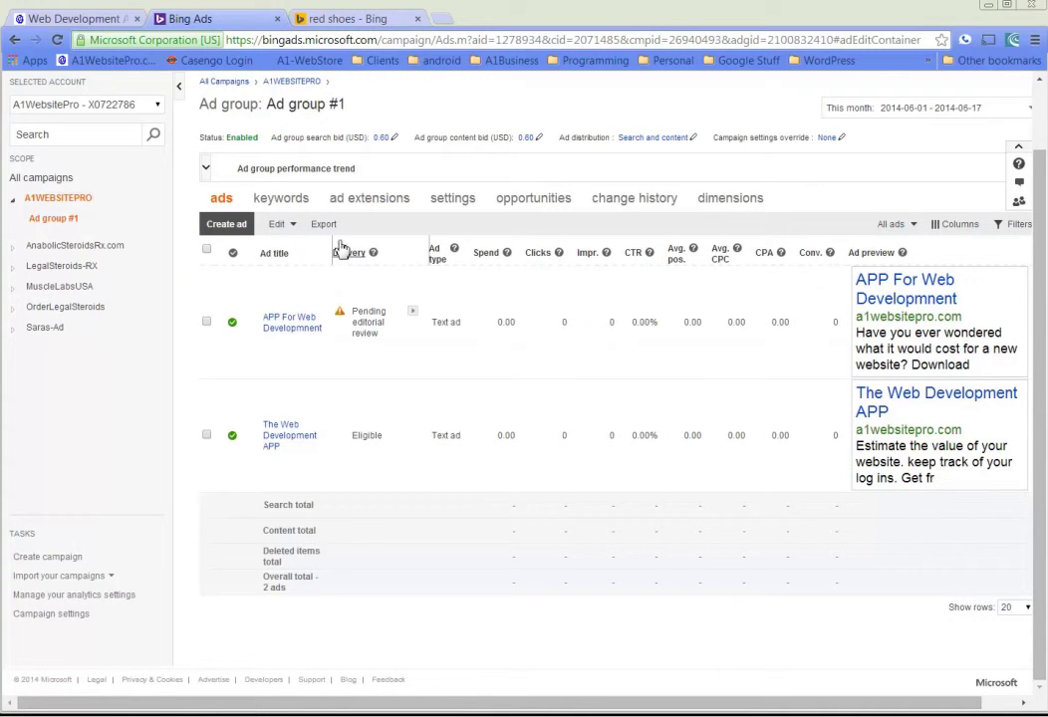
- Check the keywords and ads of Ad group #1, and look over the ads of the whole A1WEBSITEPRO campaign
click(283, 199)
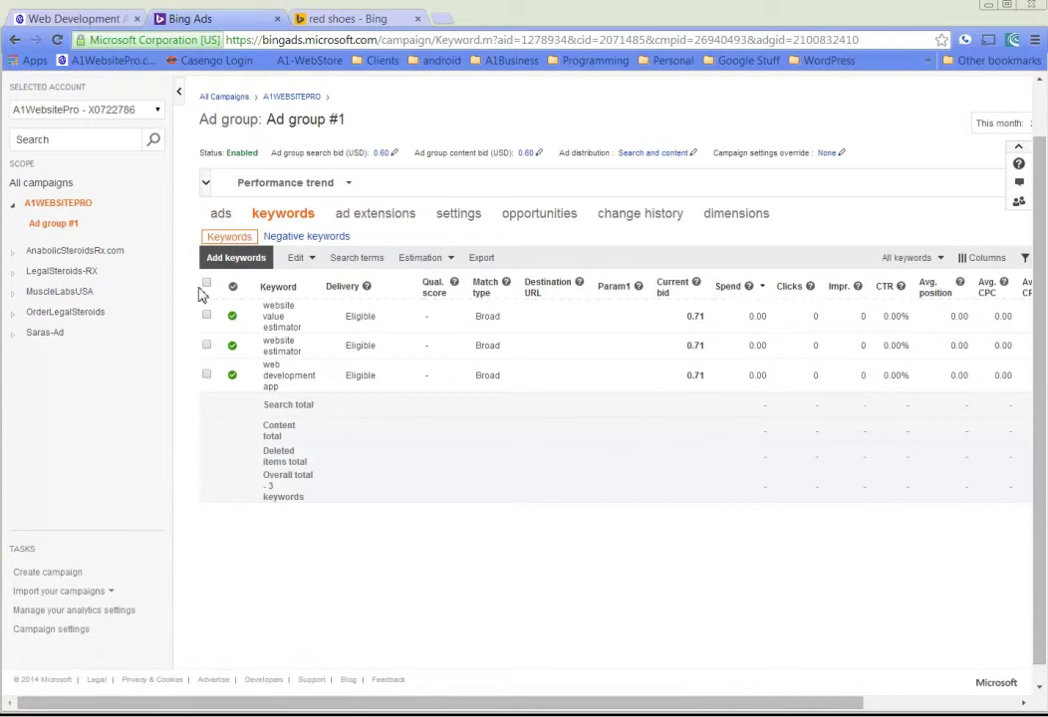
click(221, 212)
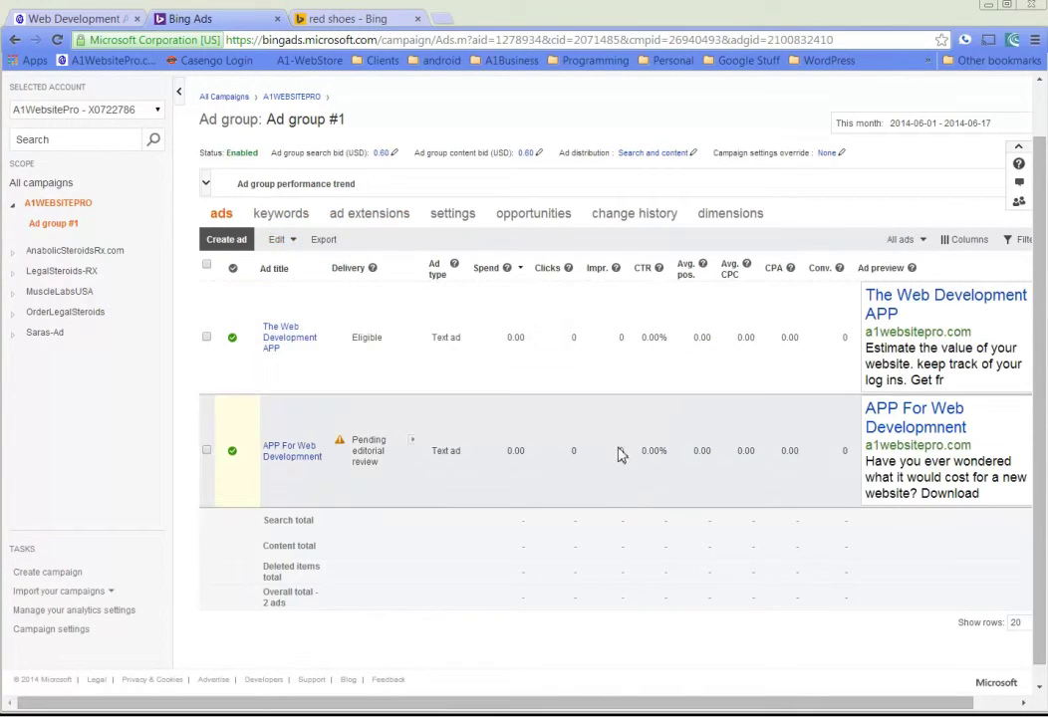
click(50, 204)
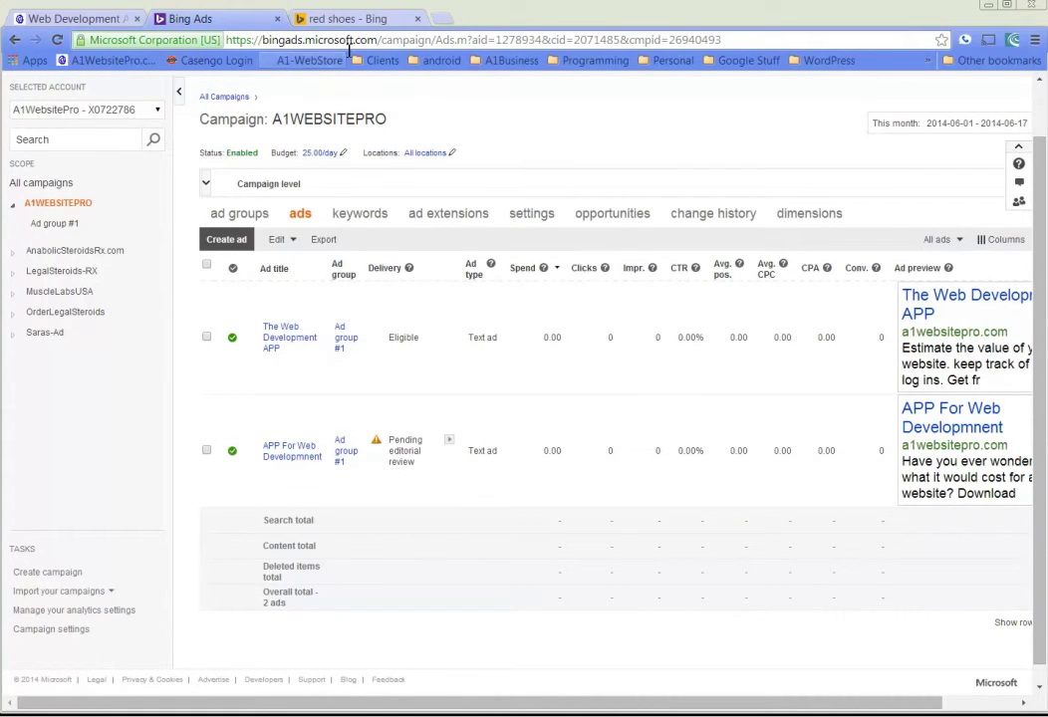
drag(315, 40, 369, 40)
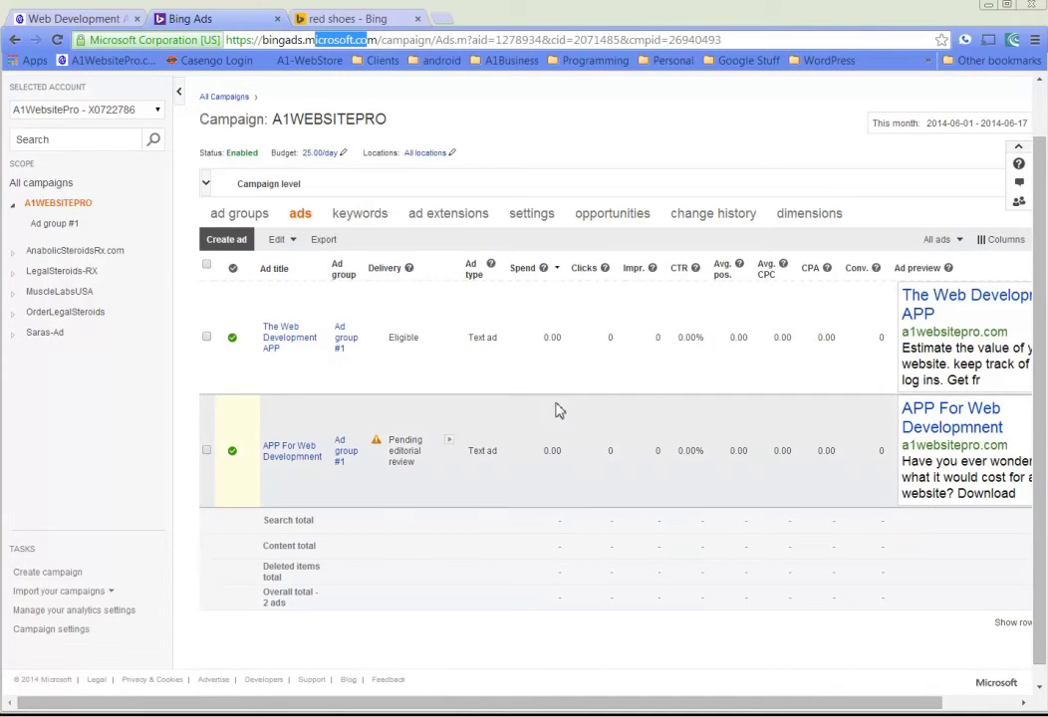
scroll(788, 384, up, 1)
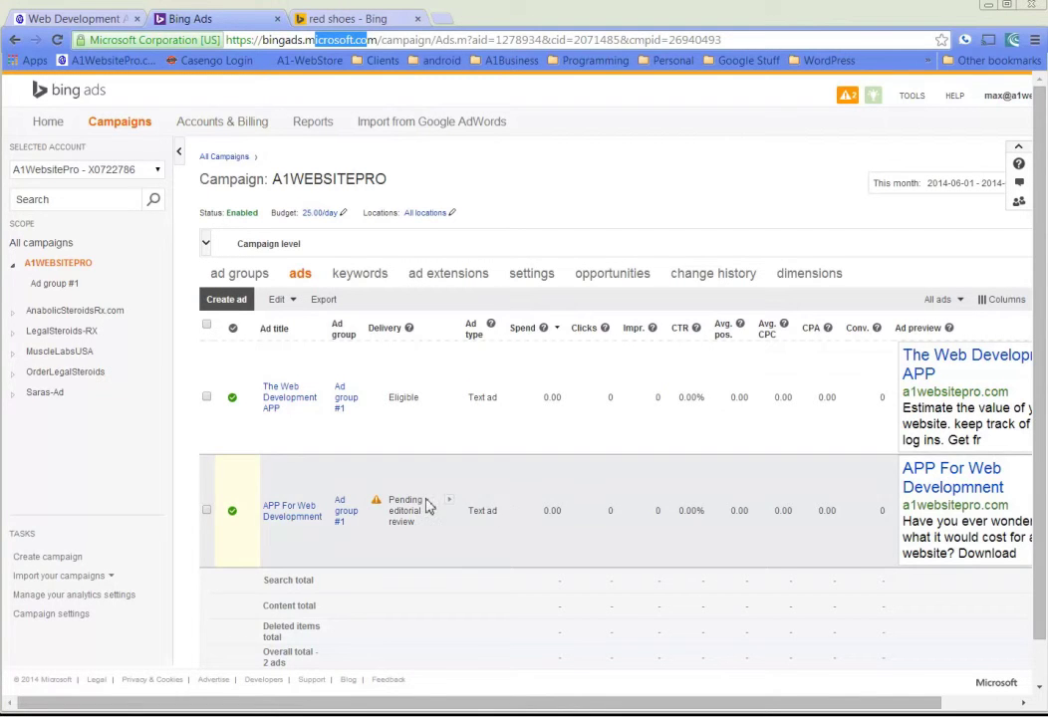
- Review the campaign's keywords with their edit and estimation options, and look at the form for adding keywords
click(364, 275)
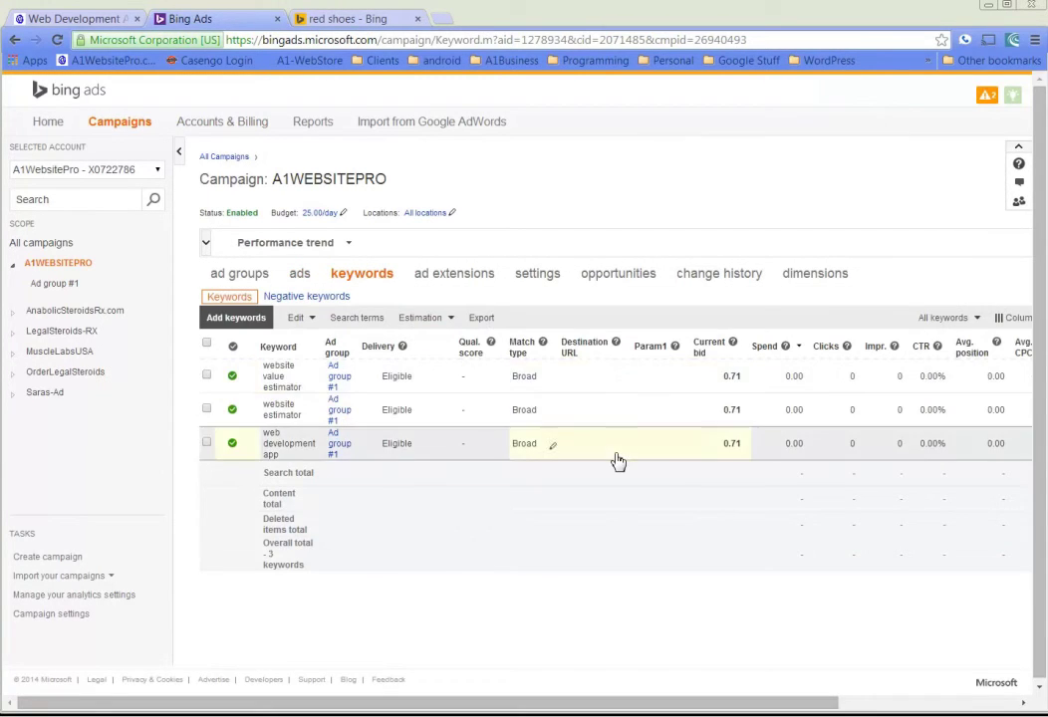
click(296, 321)
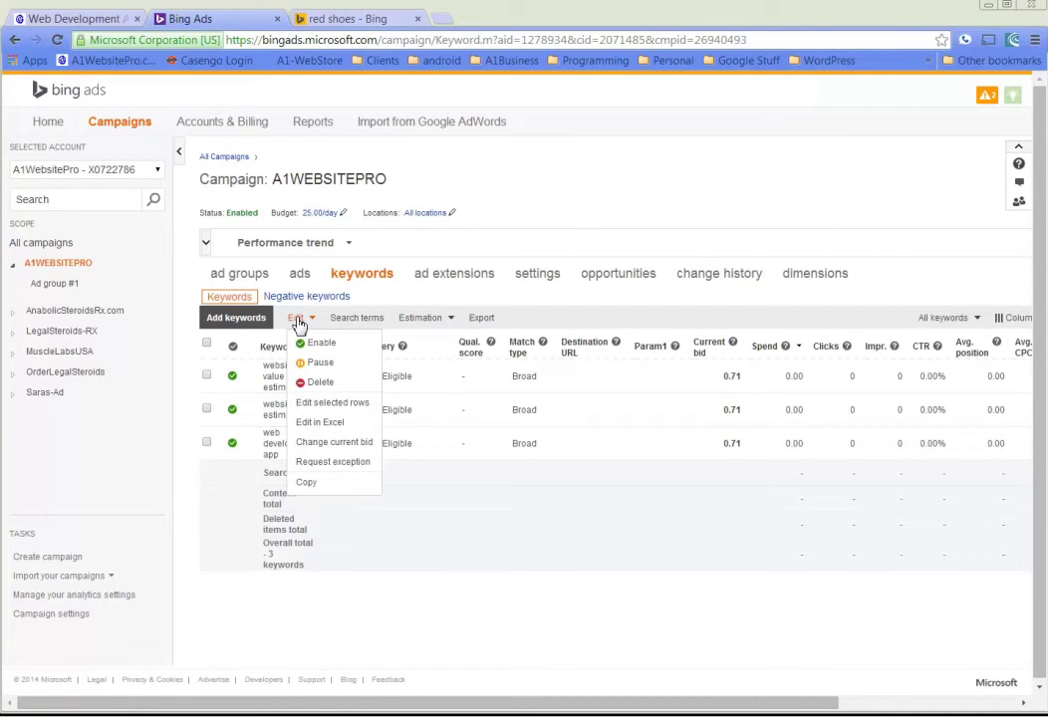
click(455, 325)
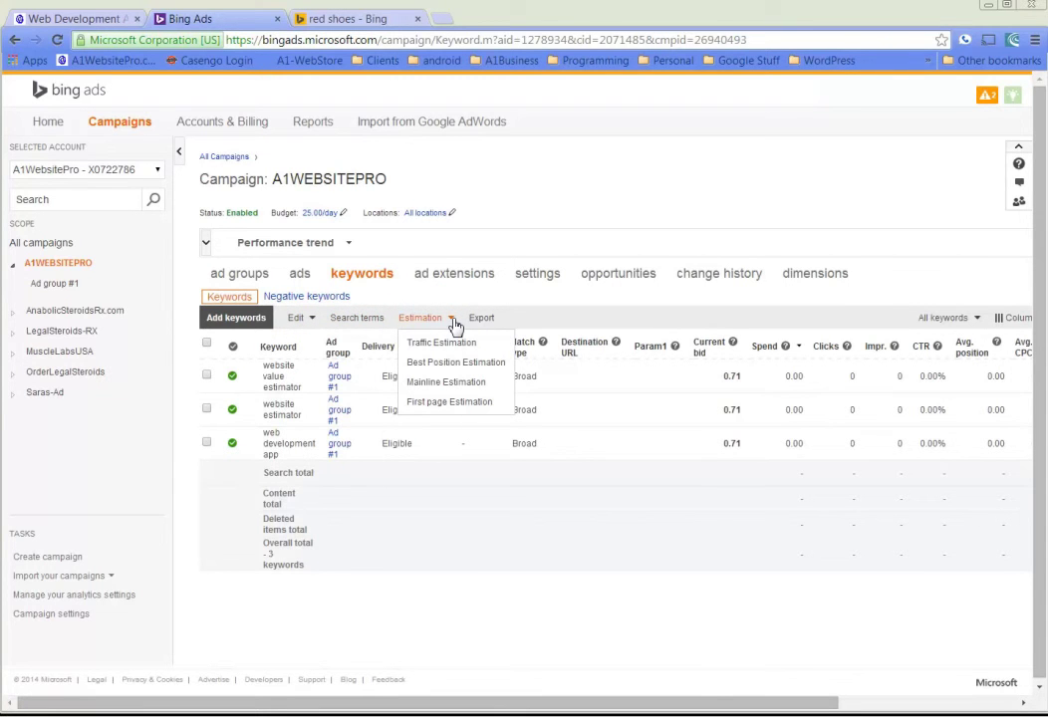
click(235, 318)
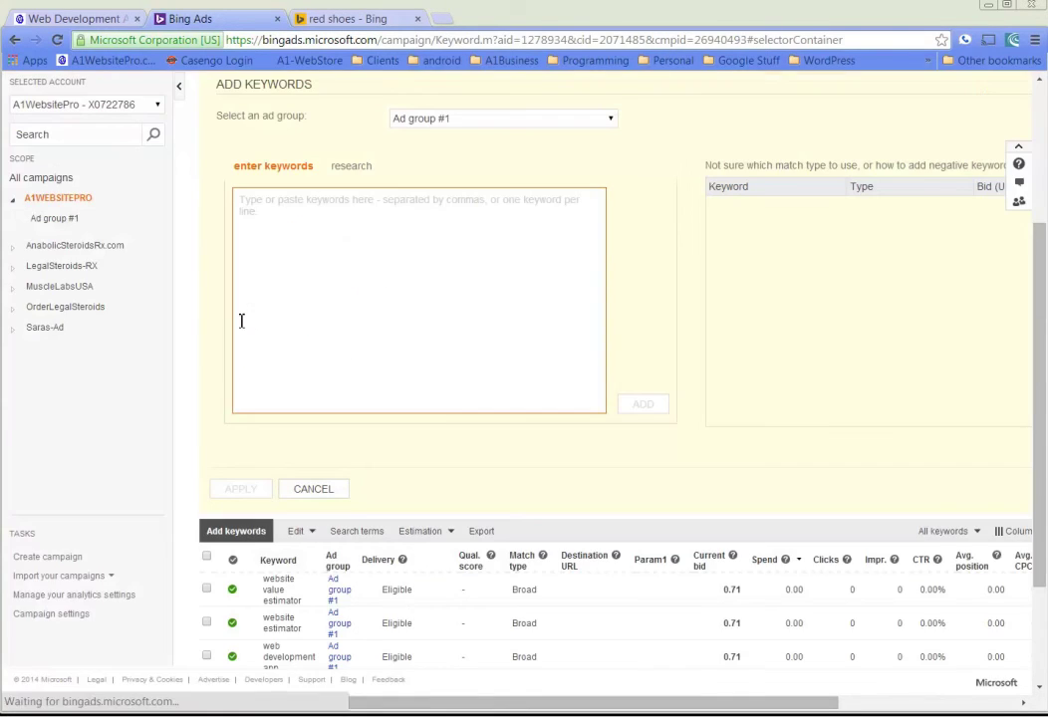
right_click(709, 312)
click(724, 321)
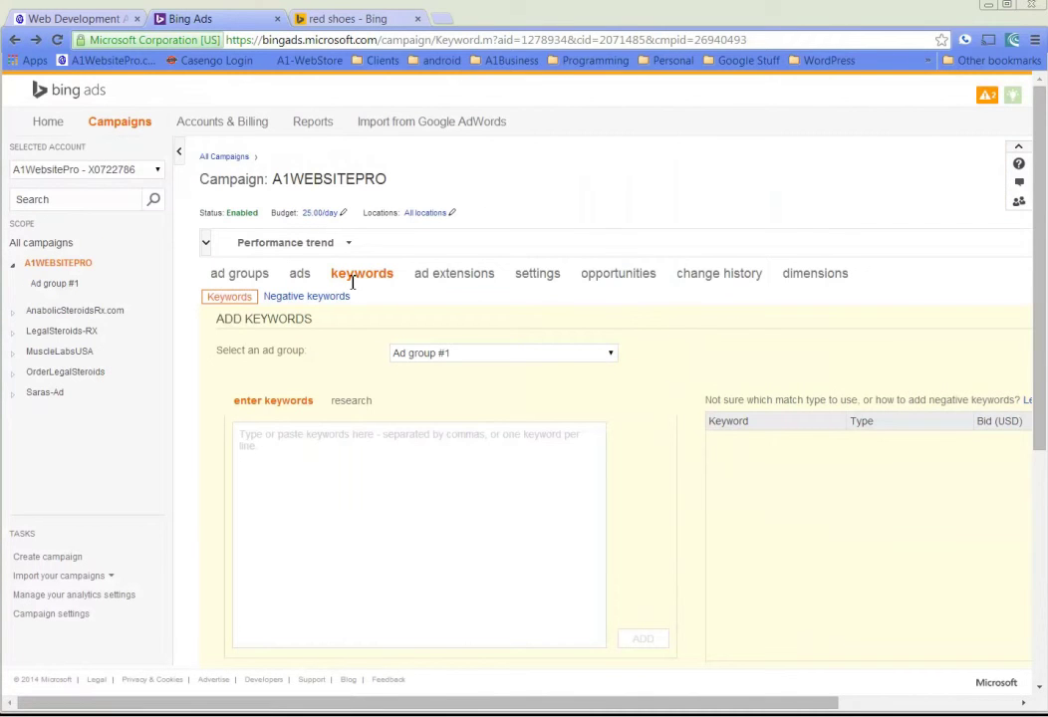
- Add "websites suck" as a phrase-match negative keyword at campaign level, and return to the campaign's keyword list
click(321, 303)
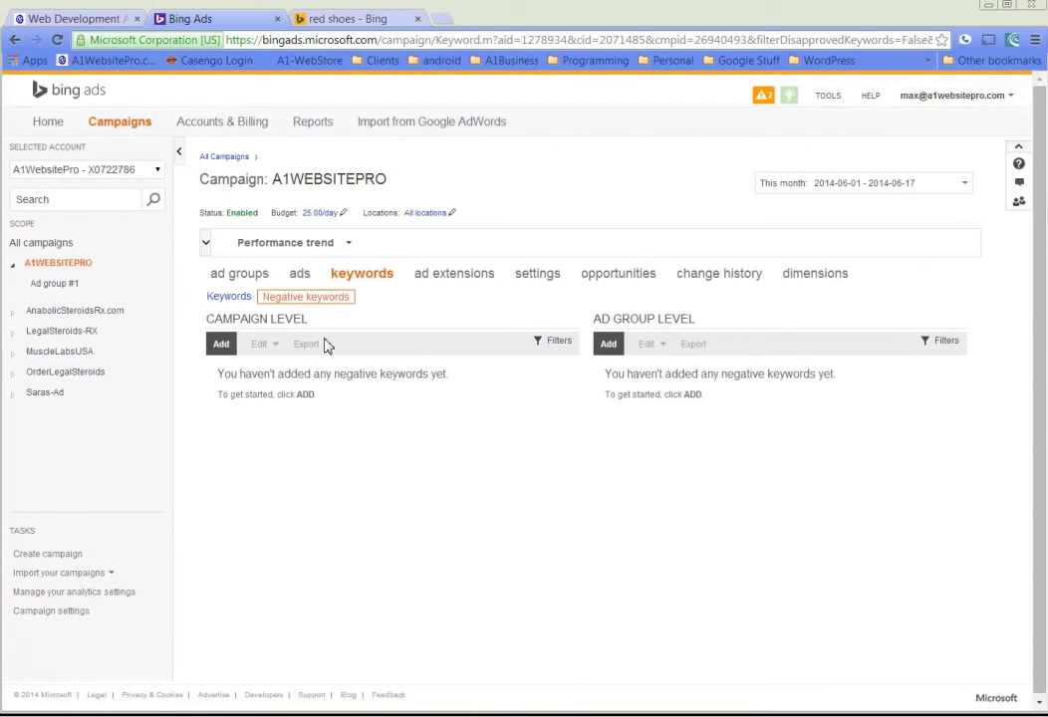
click(225, 347)
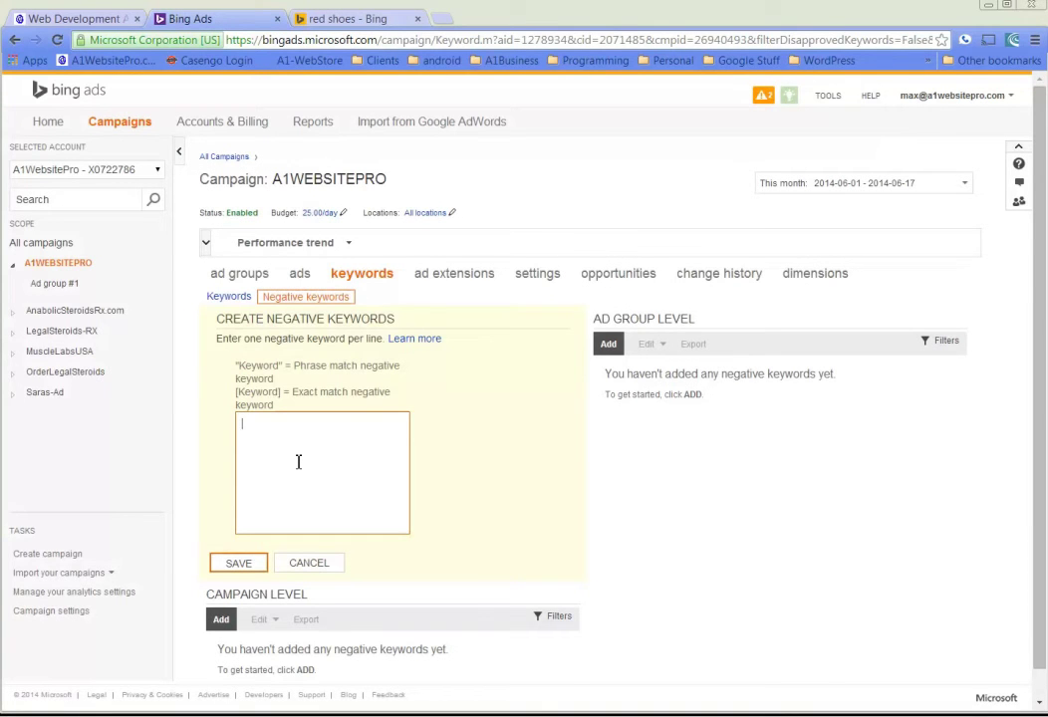
text(webistes)
right_click(257, 423)
click(307, 32)
click(239, 564)
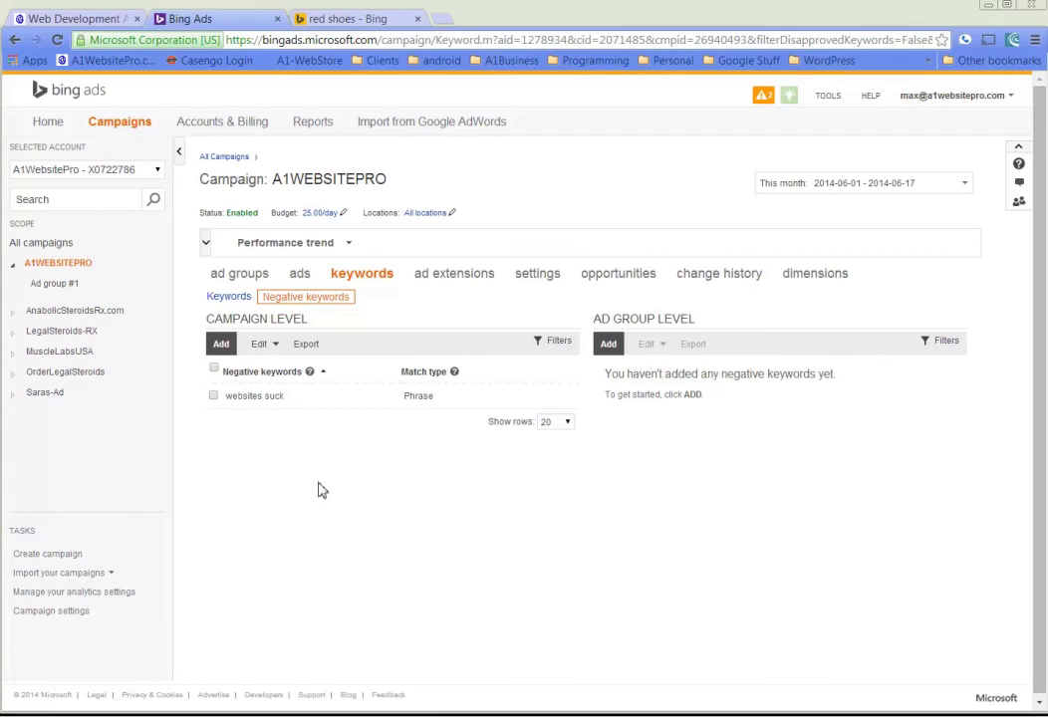
click(217, 303)
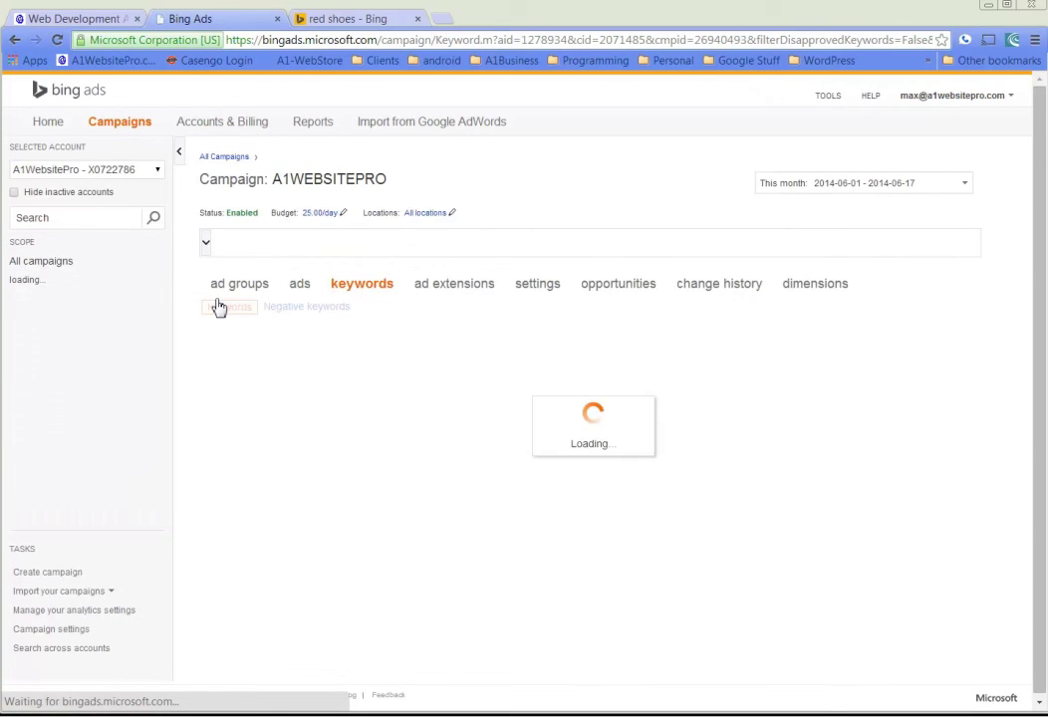